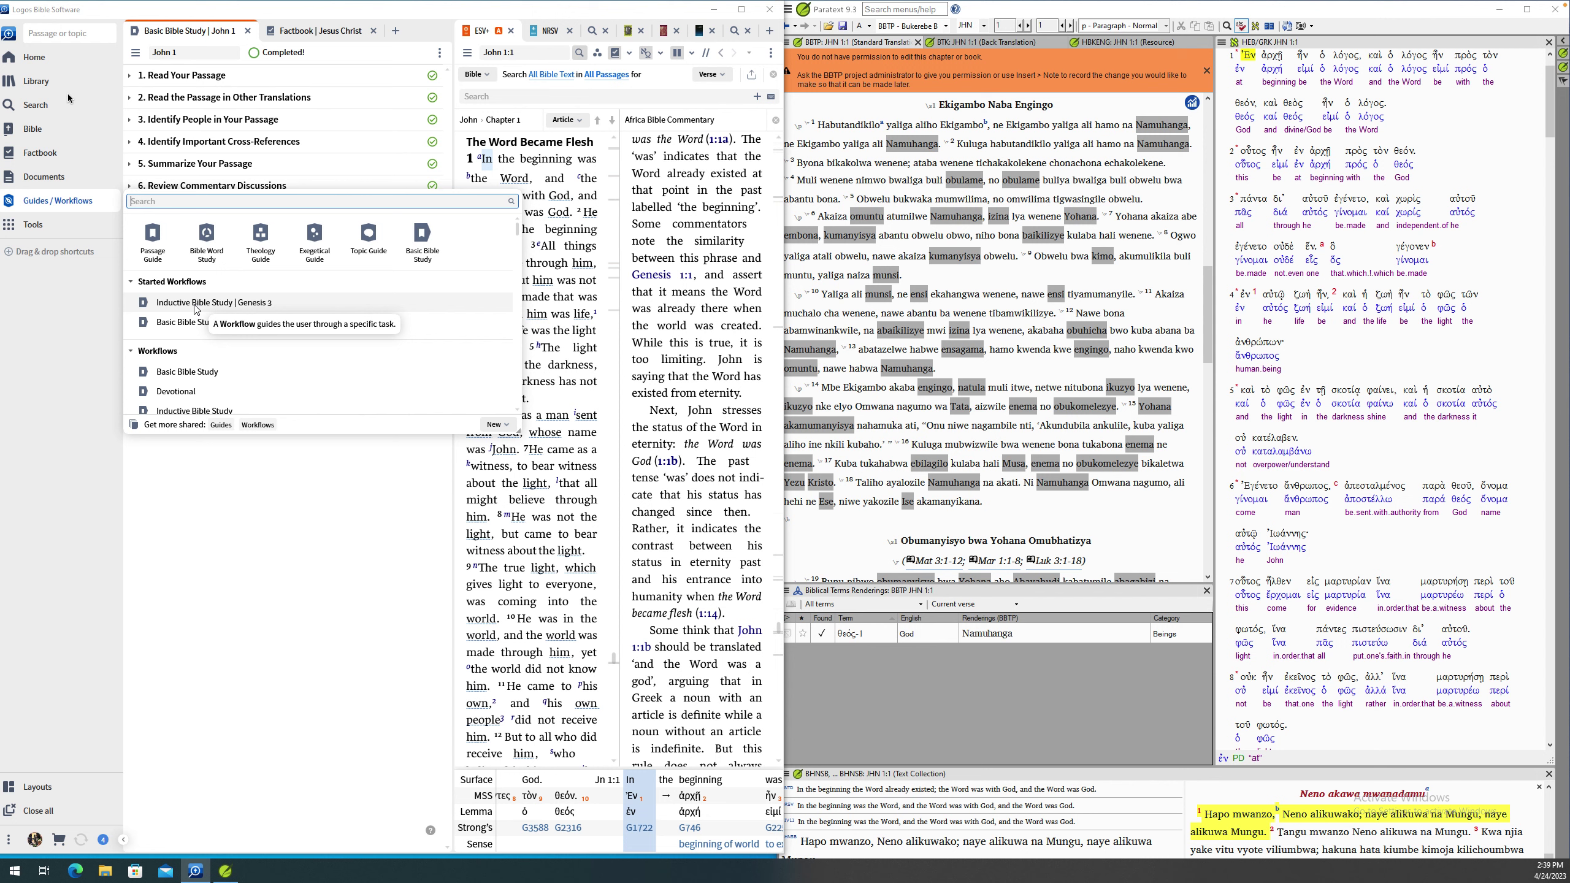
# - Resume the started Inductive Bible Study workflow for Genesis 3 and open its passage choices
pyautogui.scroll(-2, 193, 334)
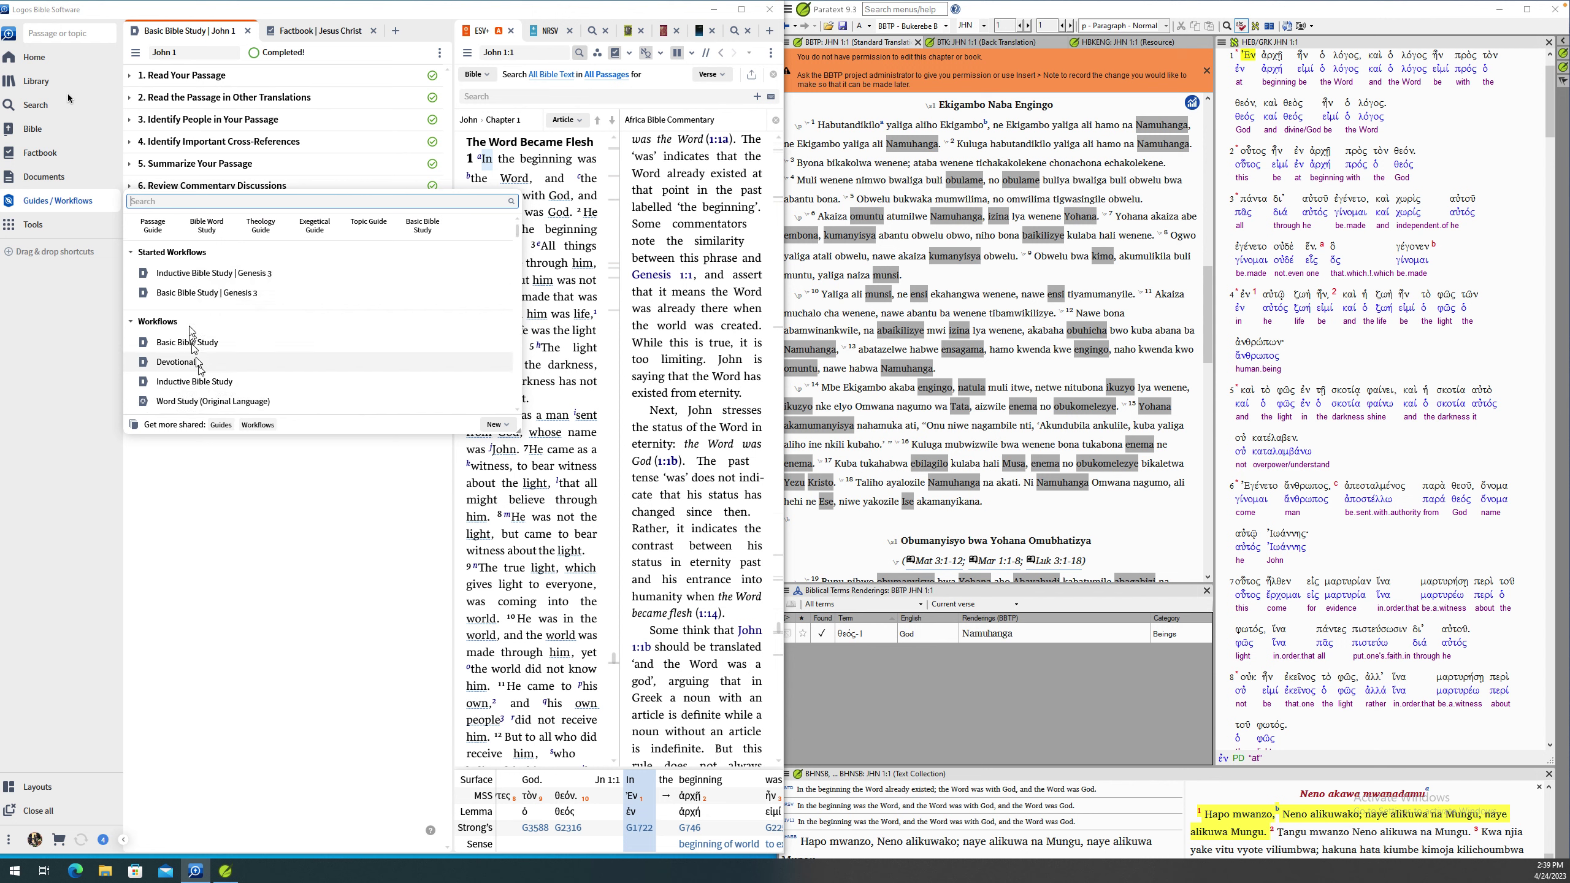
pyautogui.click(193, 274)
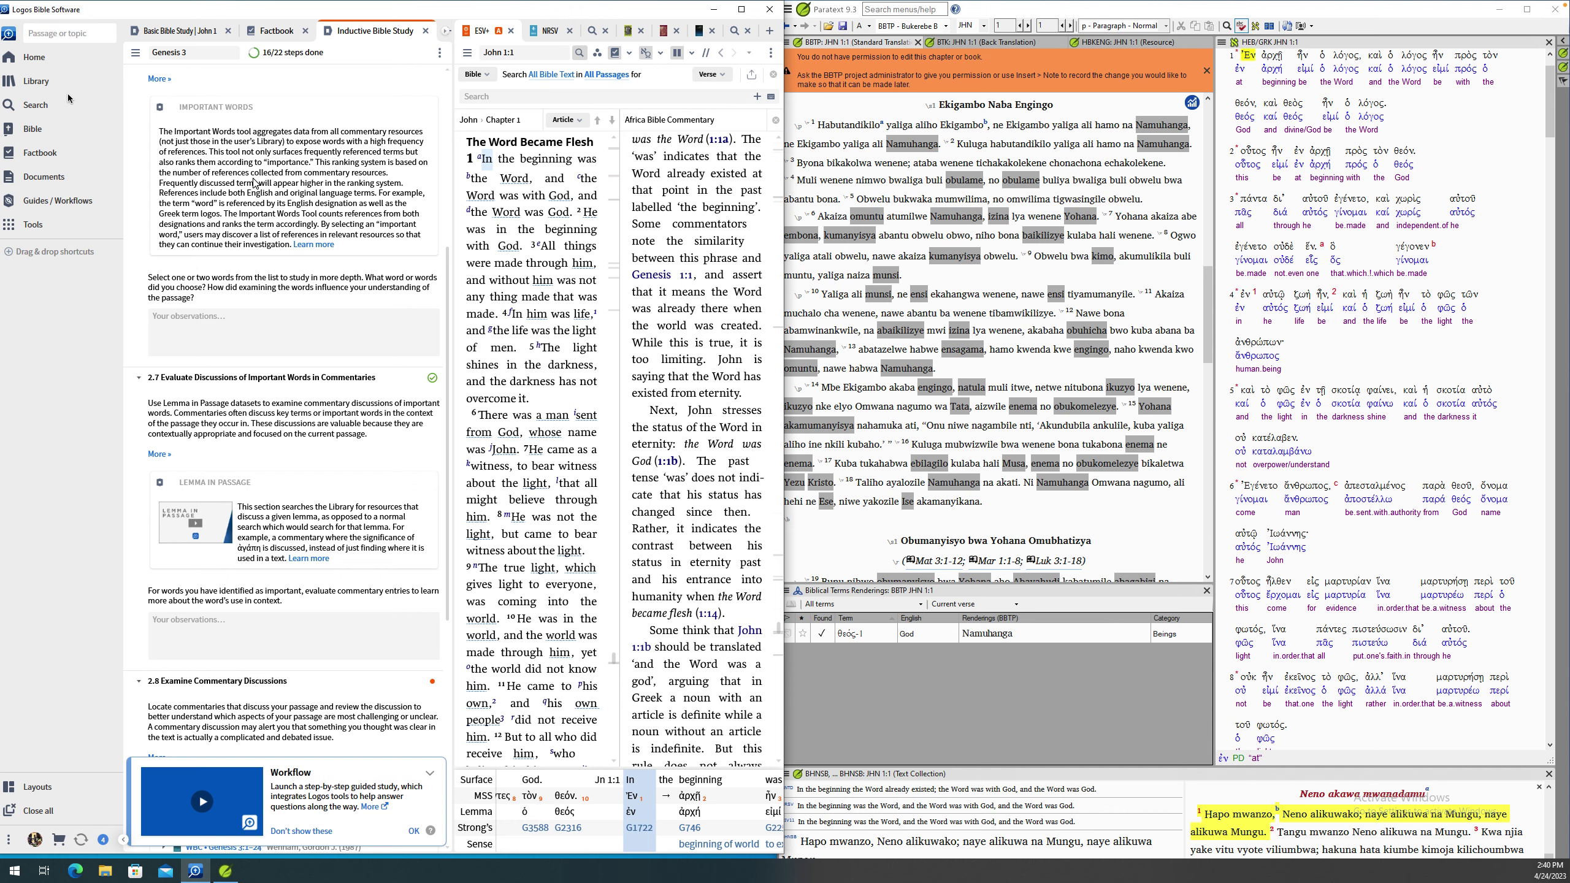
pyautogui.scroll(4, 255, 183)
pyautogui.scroll(8, 256, 150)
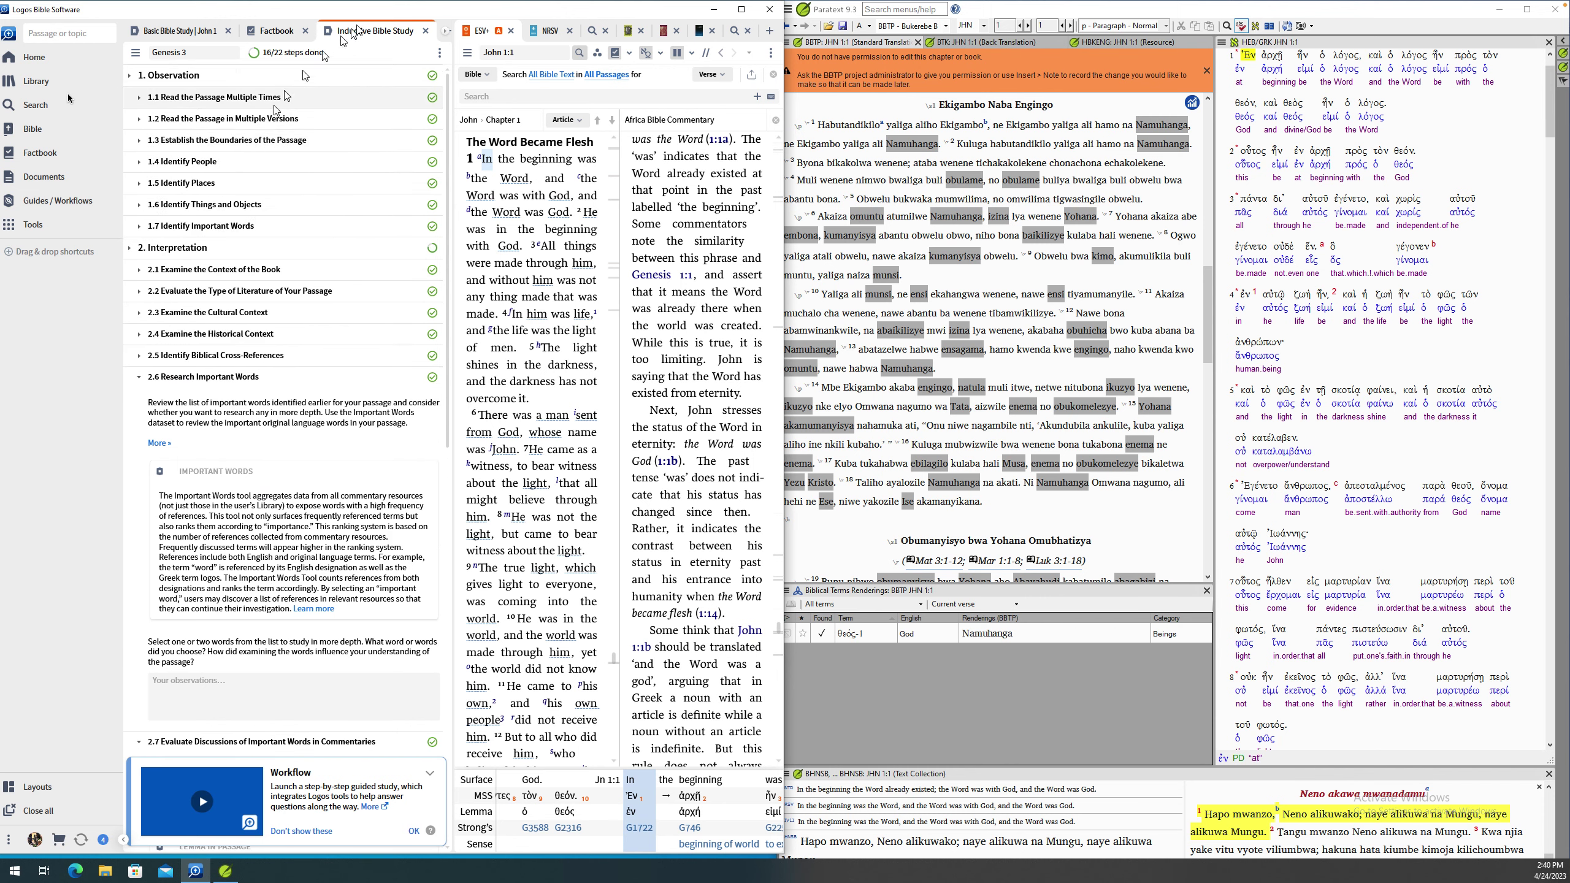
pyautogui.click(202, 54)
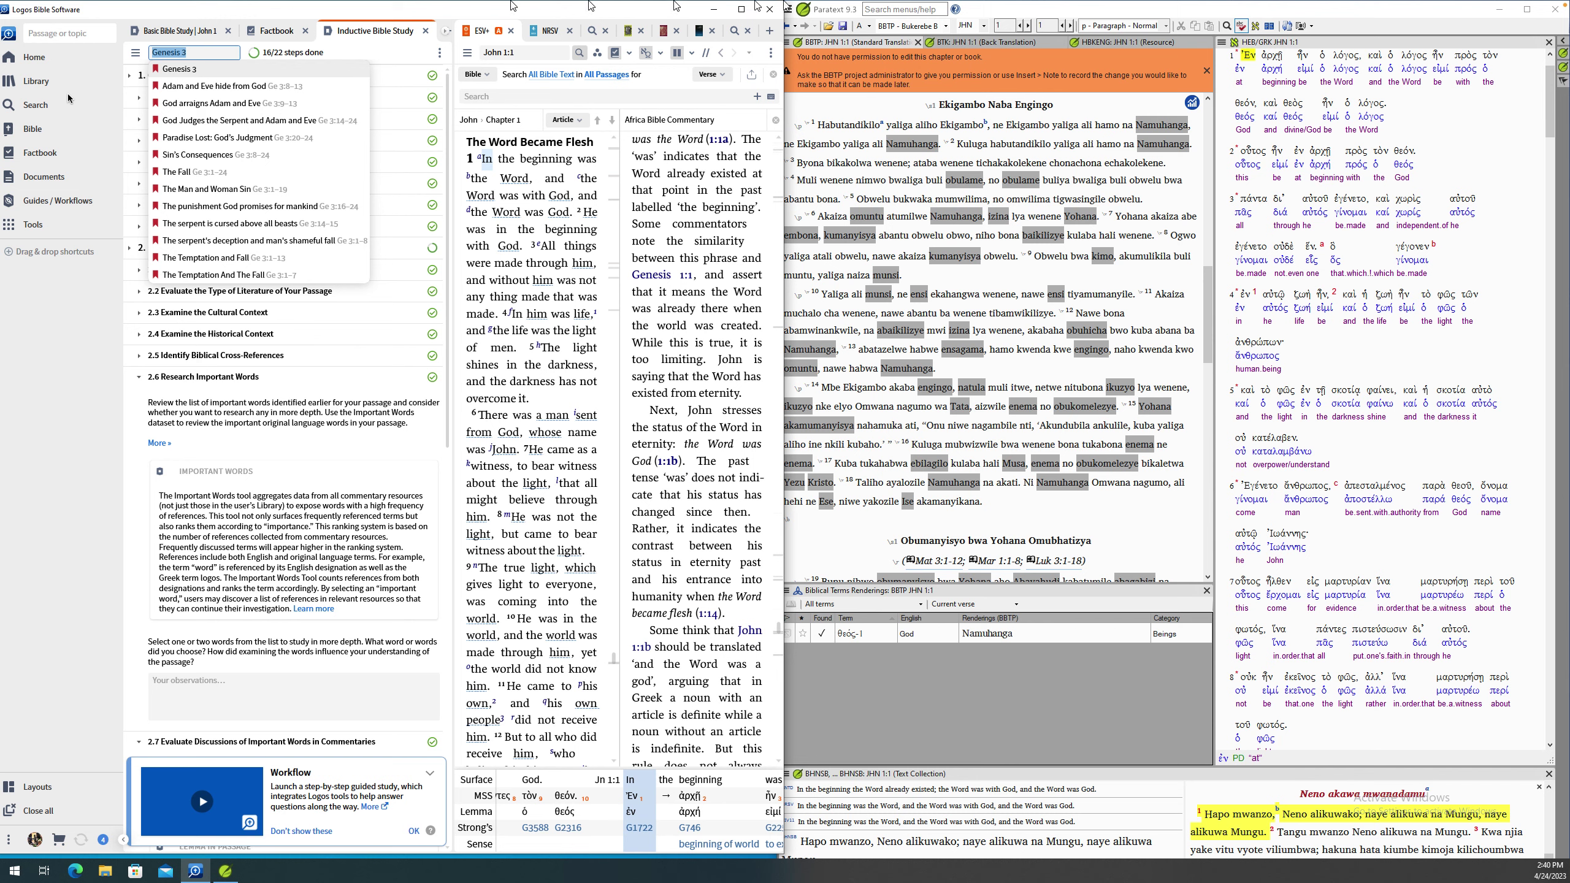
# - Switch to Paratext and navigate the translation project to Exodus chapter 6
pyautogui.click(989, 27)
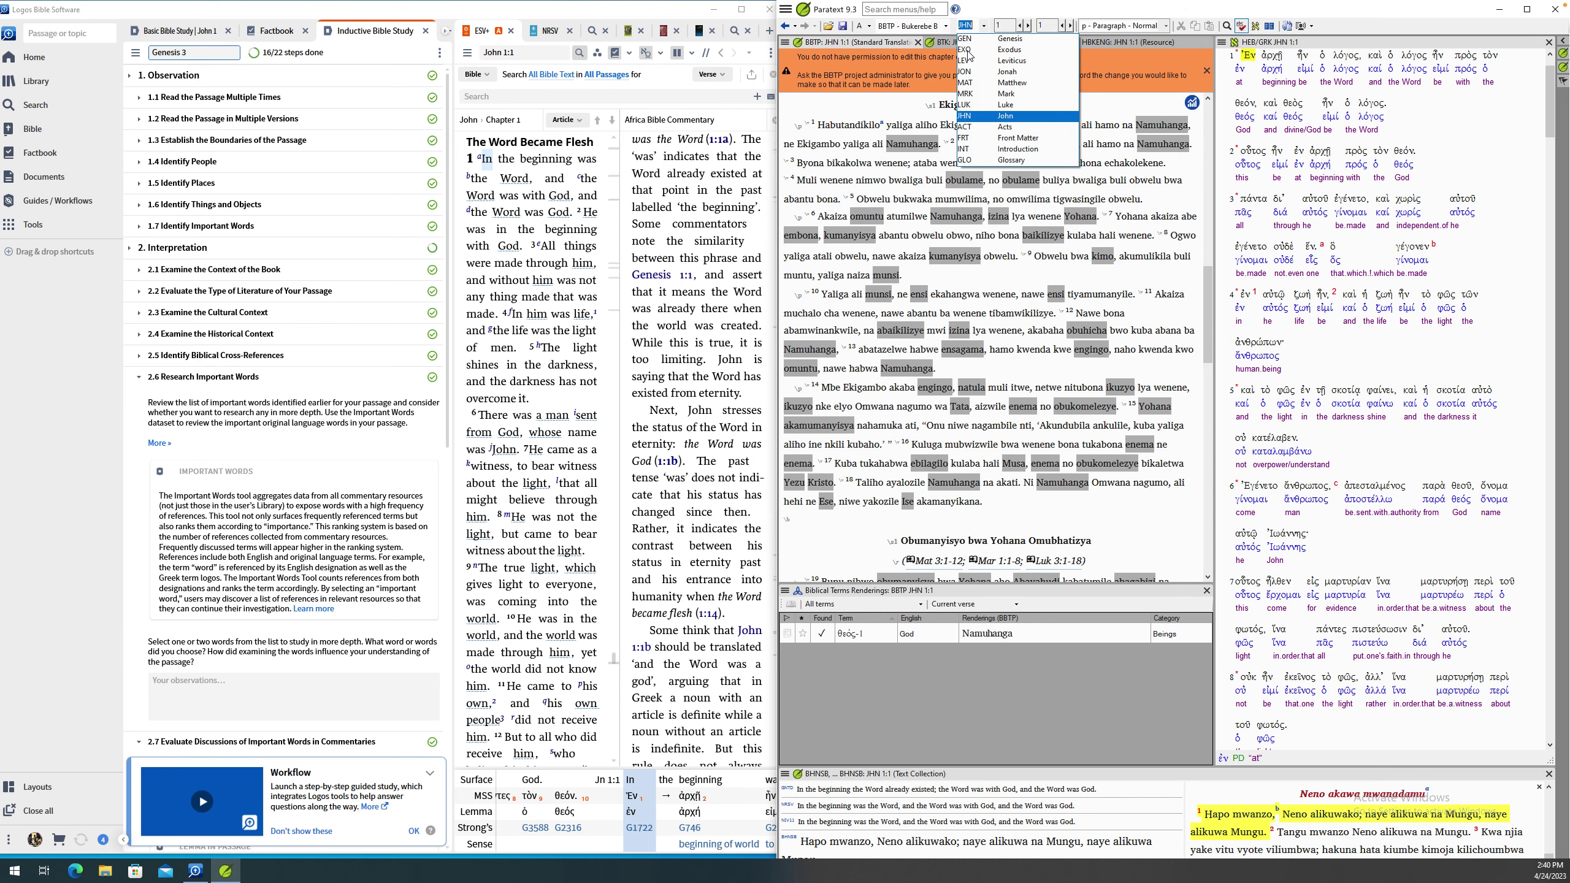
pyautogui.click(974, 54)
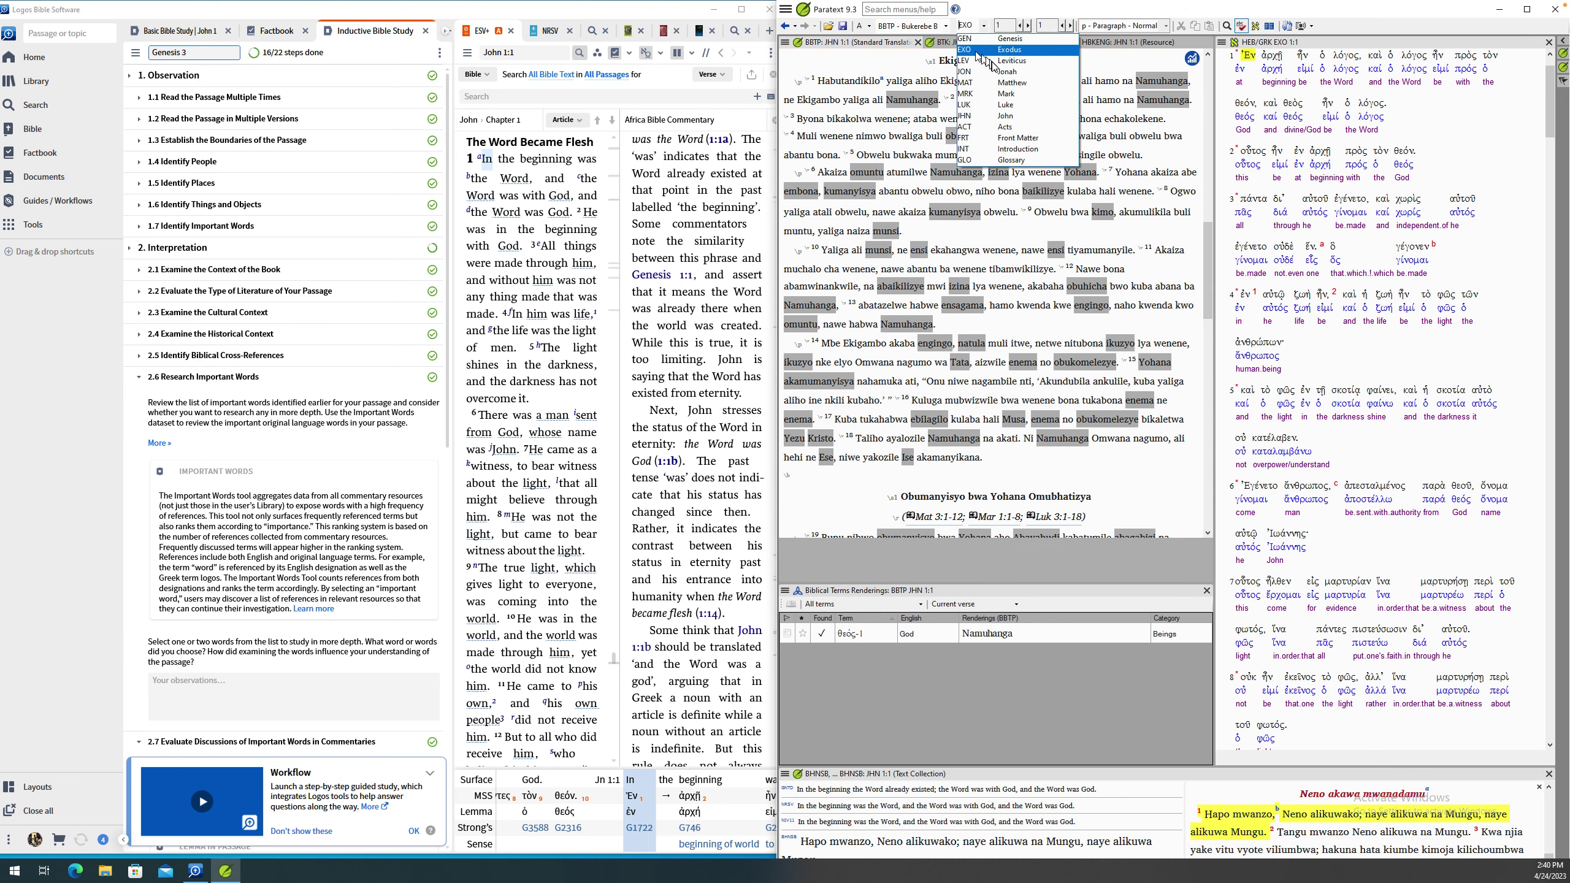
pyautogui.click(1028, 28)
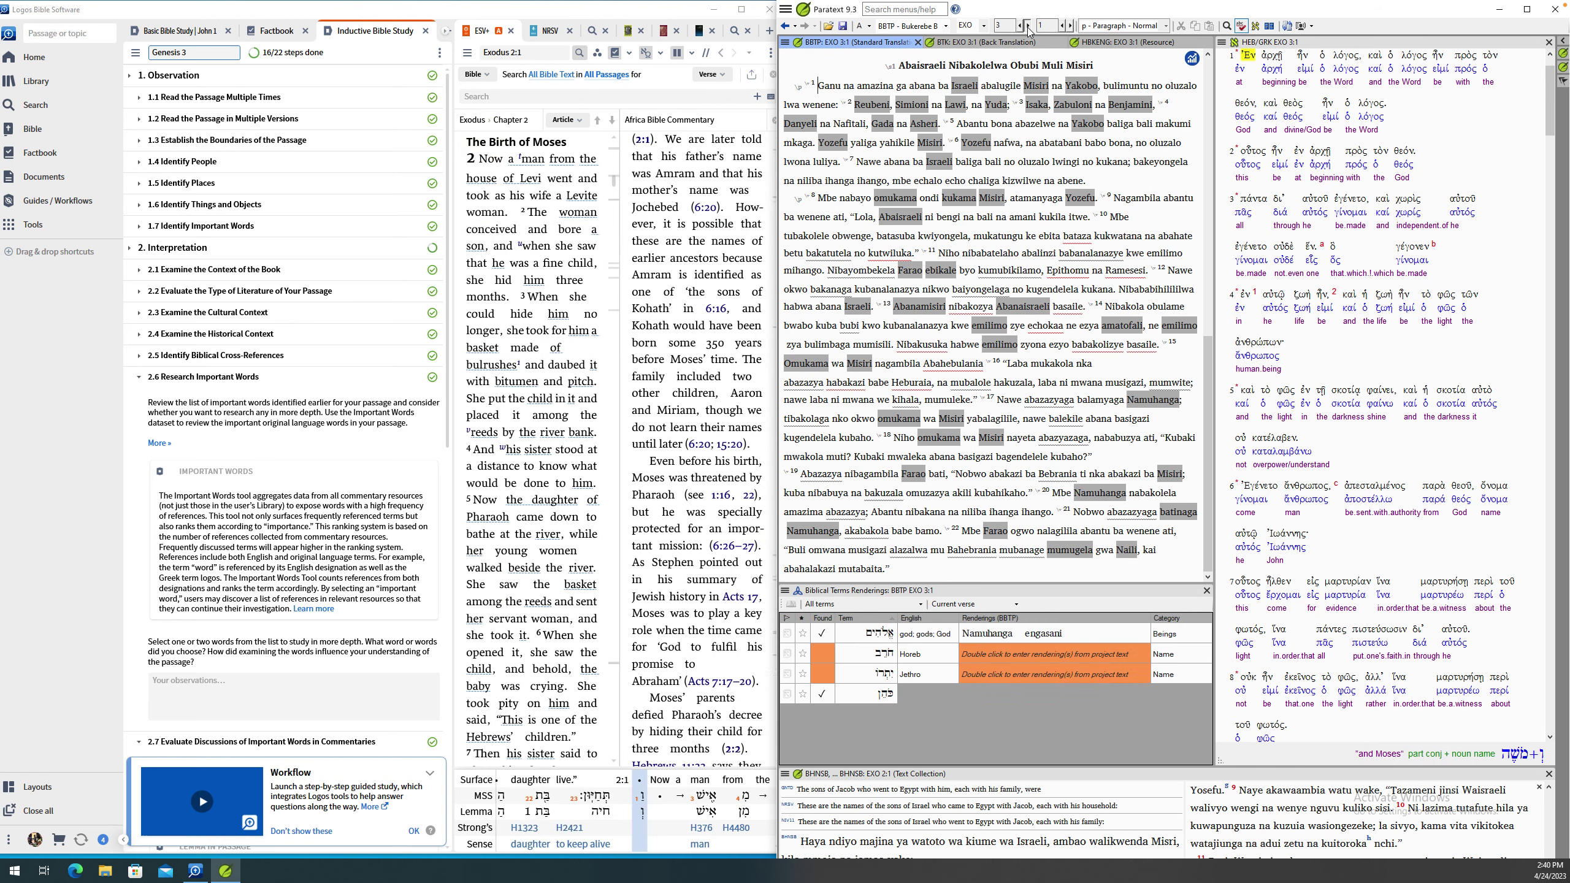
pyautogui.click(1027, 28)
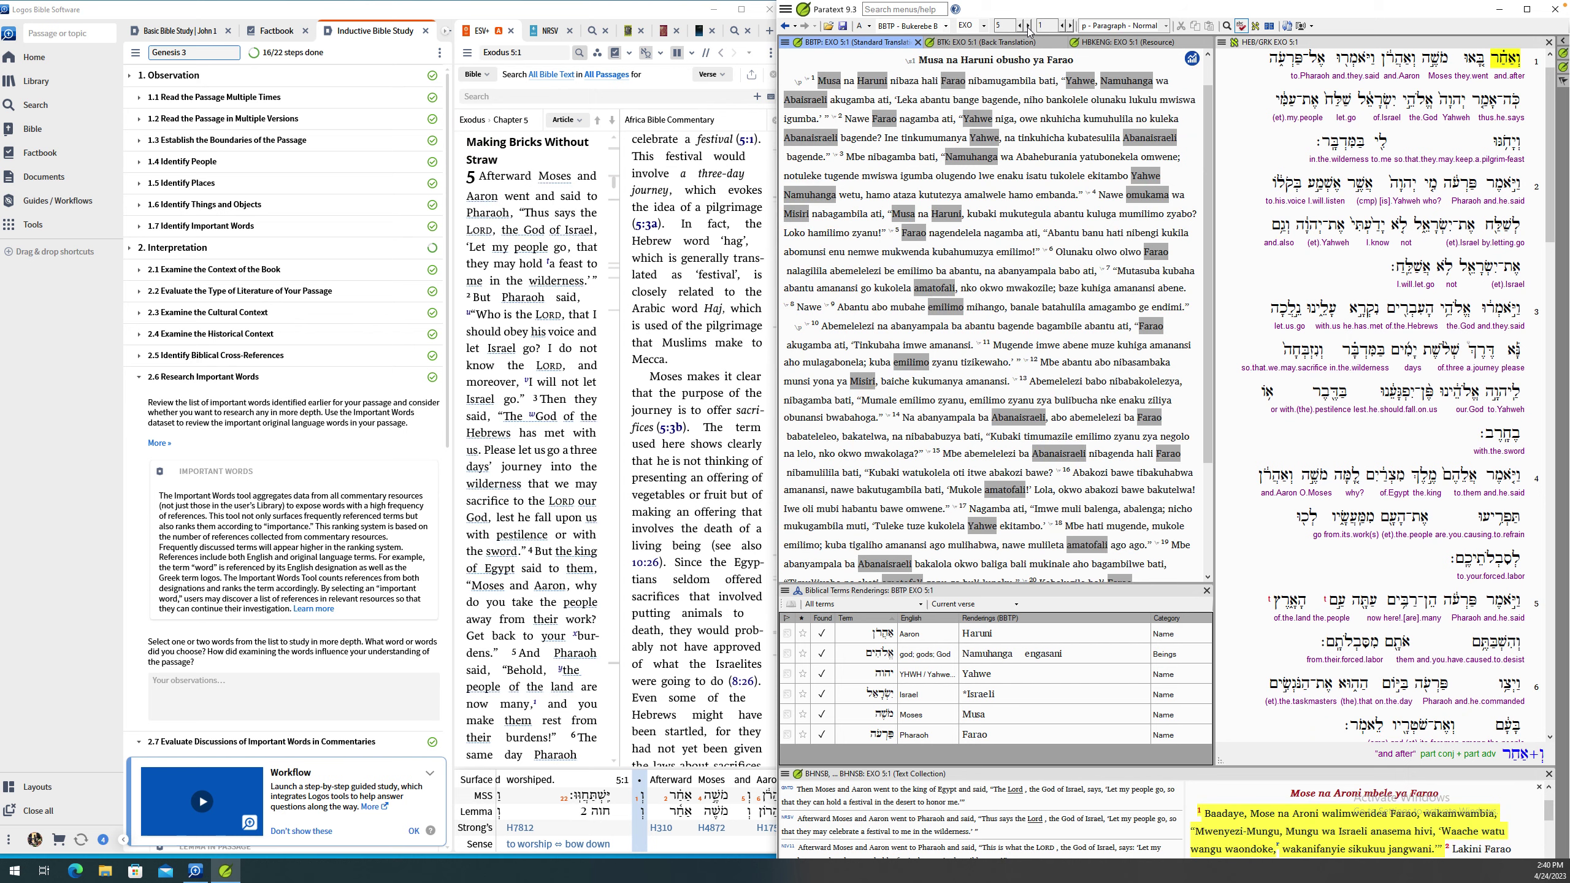
pyautogui.click(1028, 27)
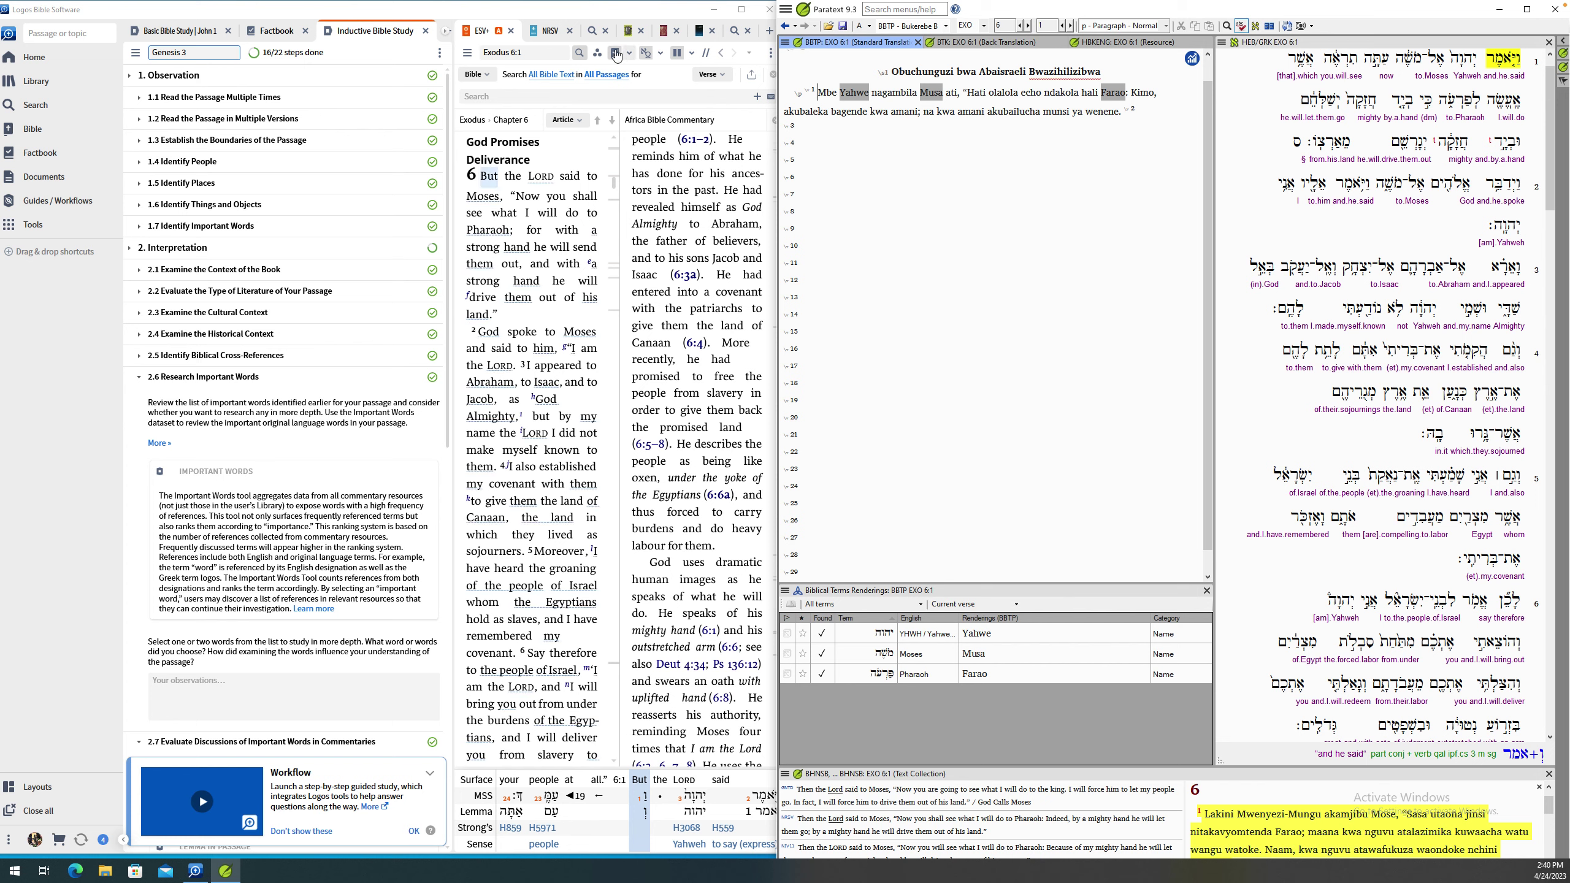
# - Back in Logos, set the Inductive Bible Study workflow's passage to Exodus 6
pyautogui.click(214, 53)
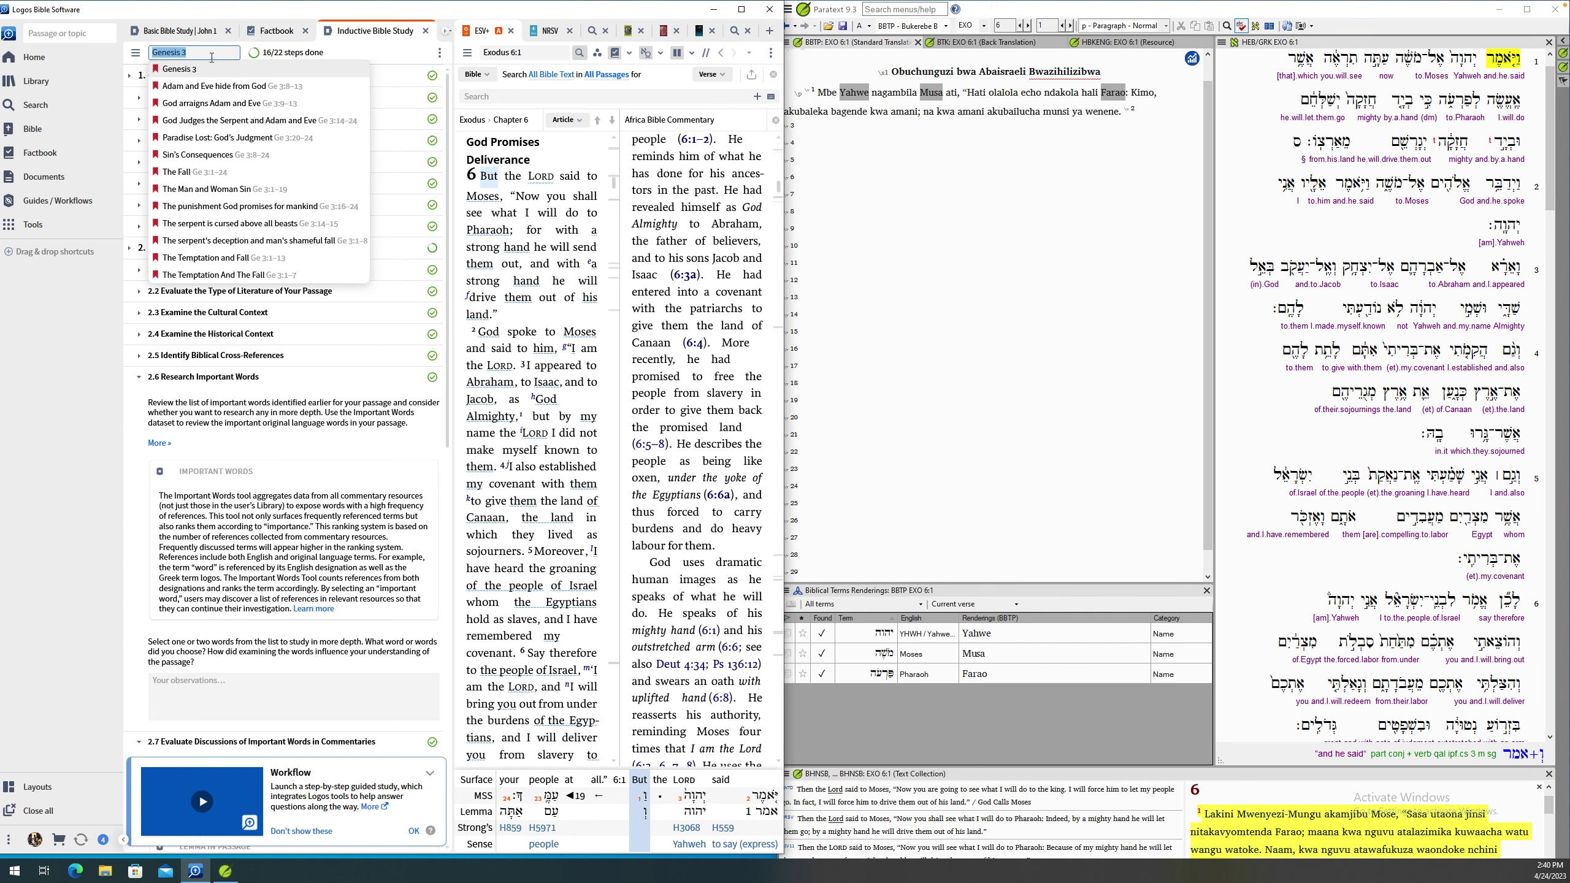
pyautogui.write('Ex')
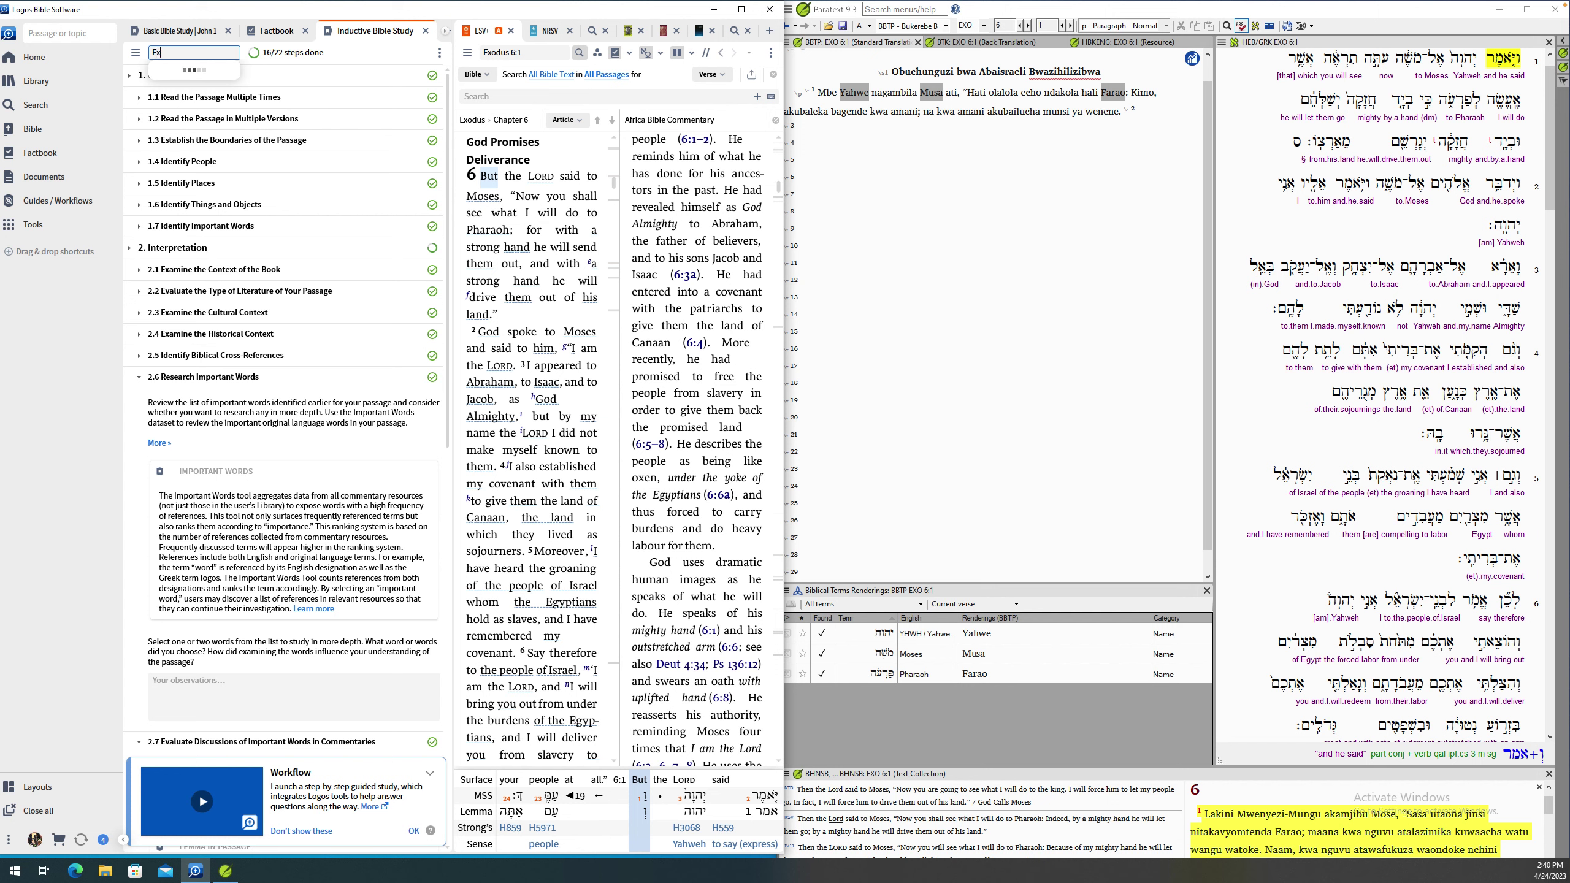
pyautogui.write('odus 6')
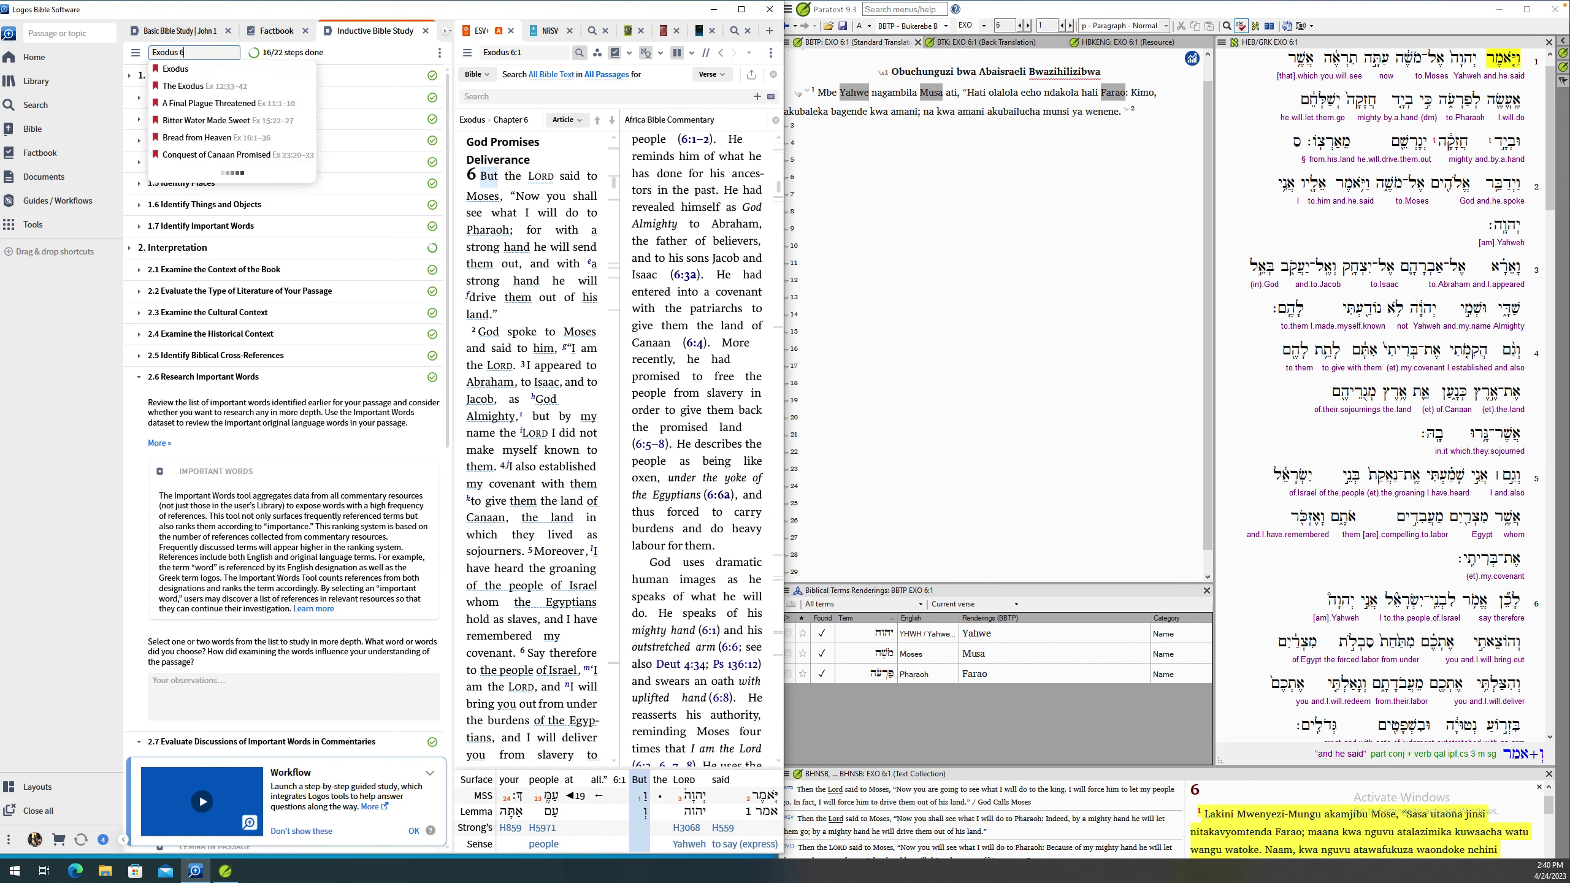
pyautogui.press('Return')
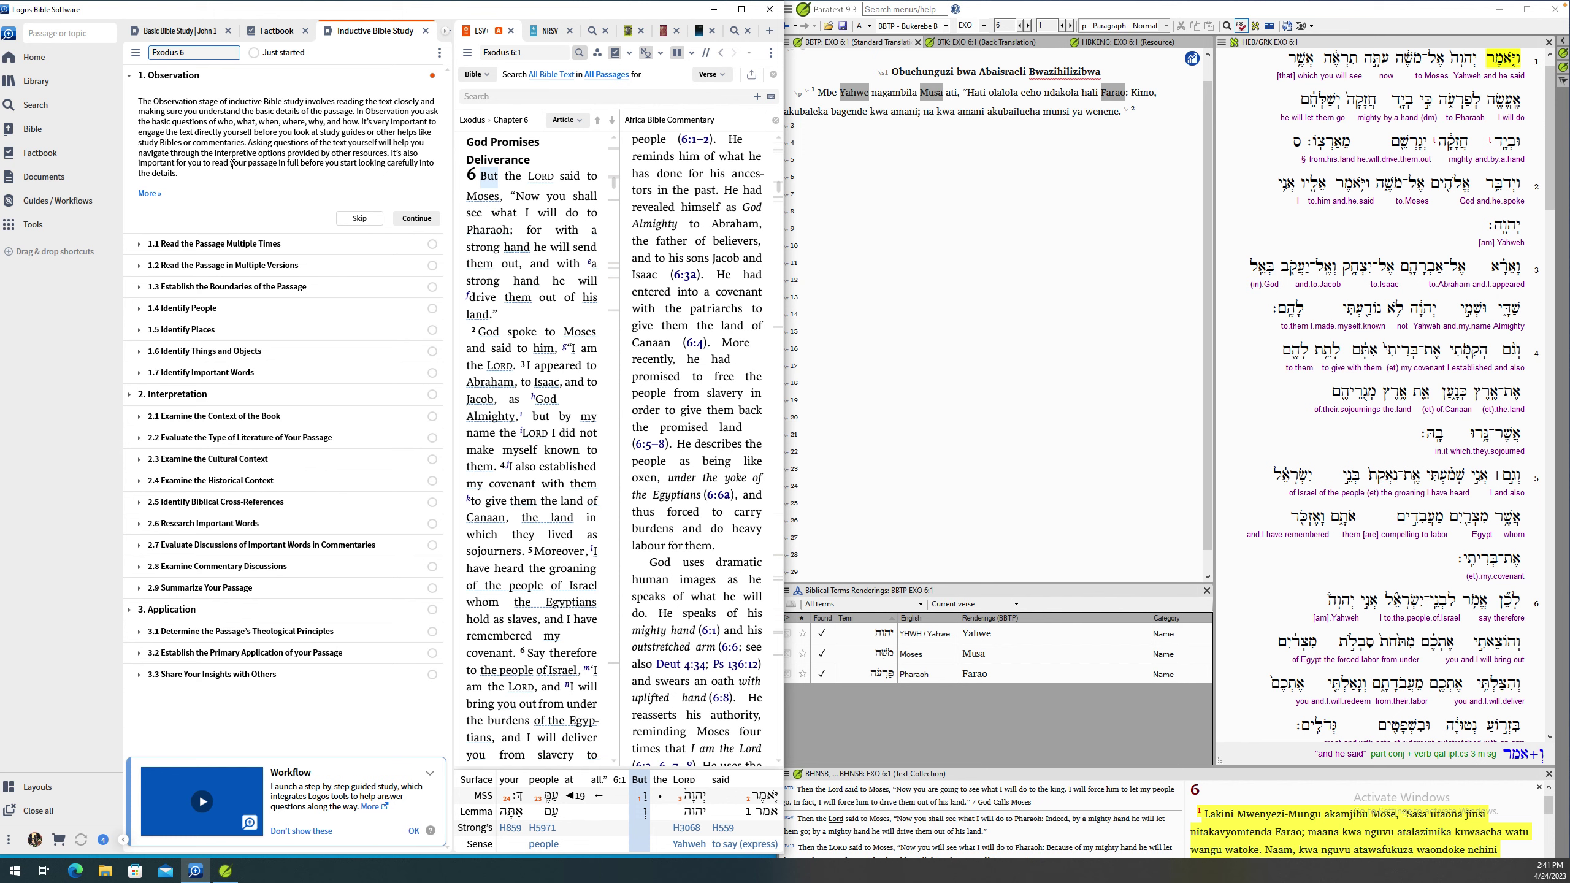
# - Expand the Observation stage's details, then continue to 1.1 Read the Passage Multiple Times and expand its explanation
pyautogui.click(146, 194)
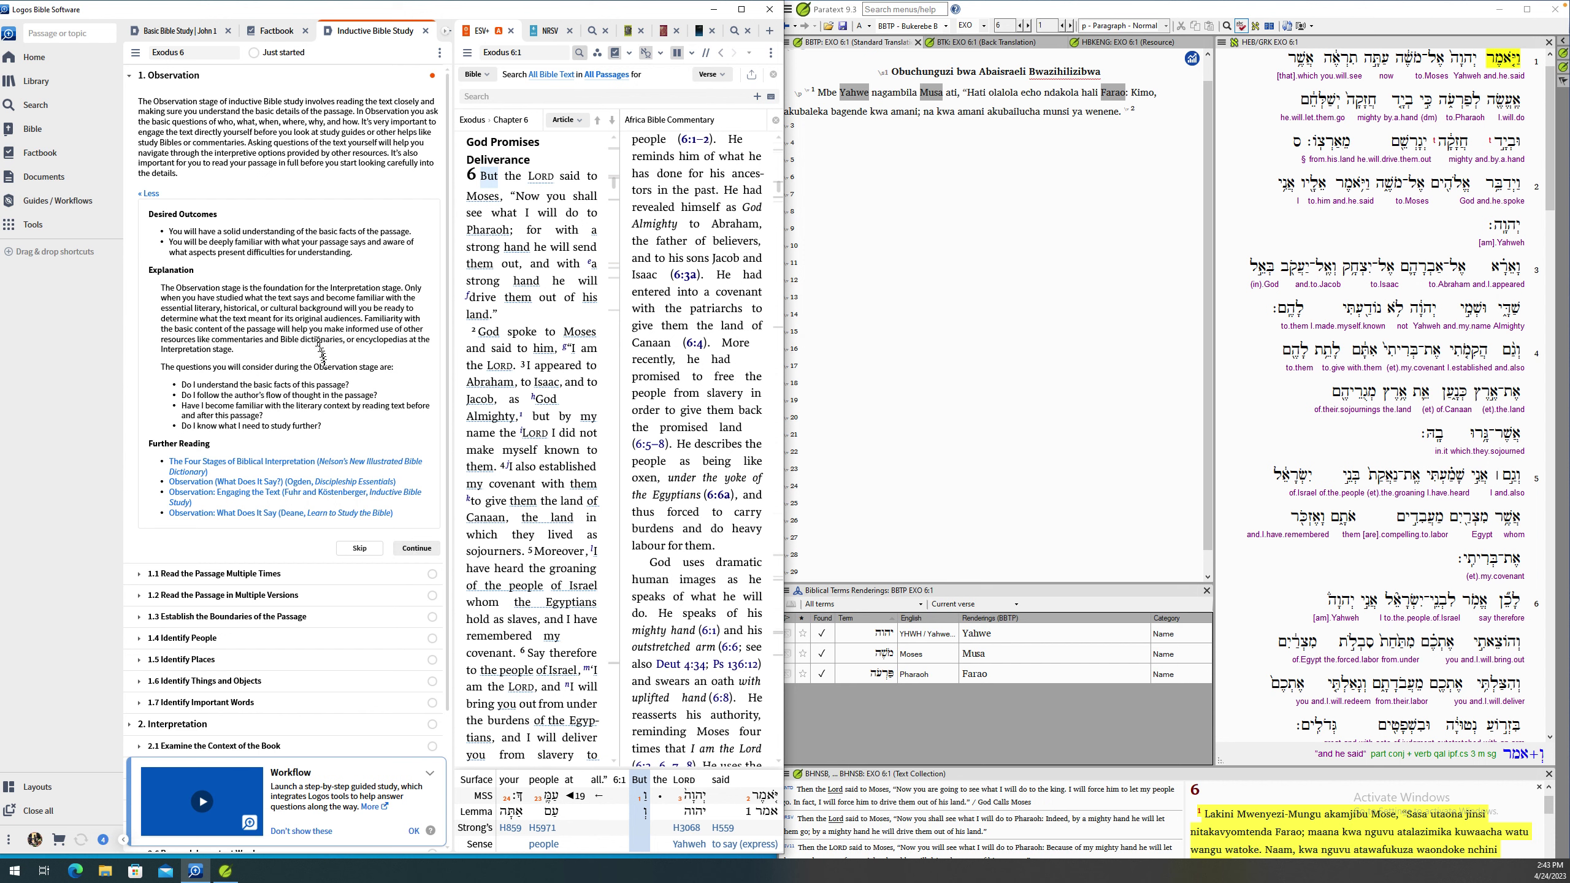
pyautogui.click(416, 548)
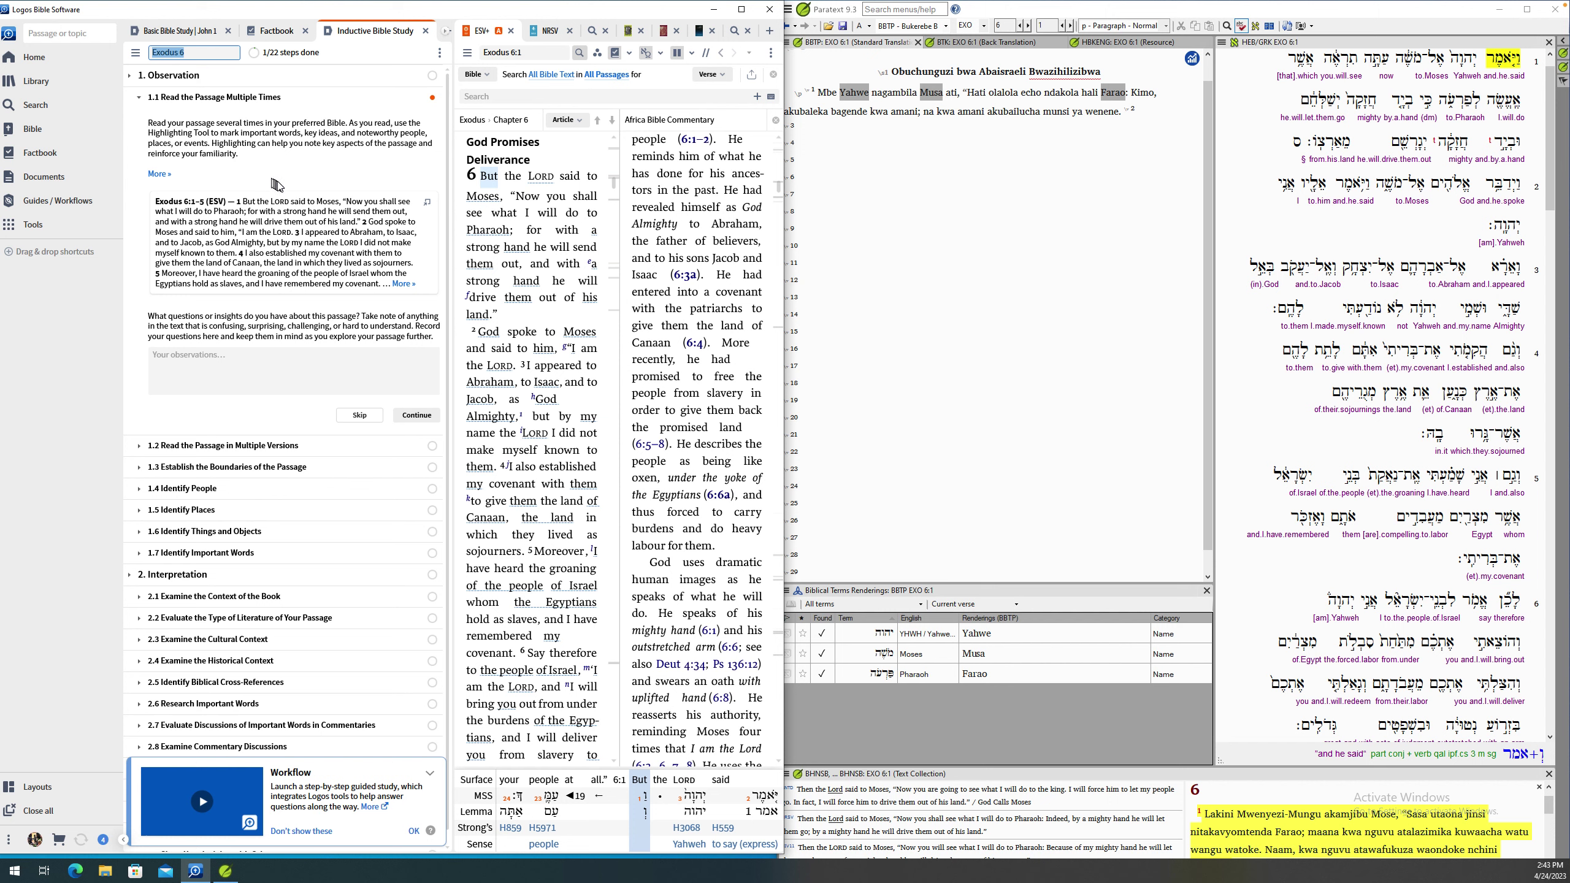
pyautogui.click(159, 174)
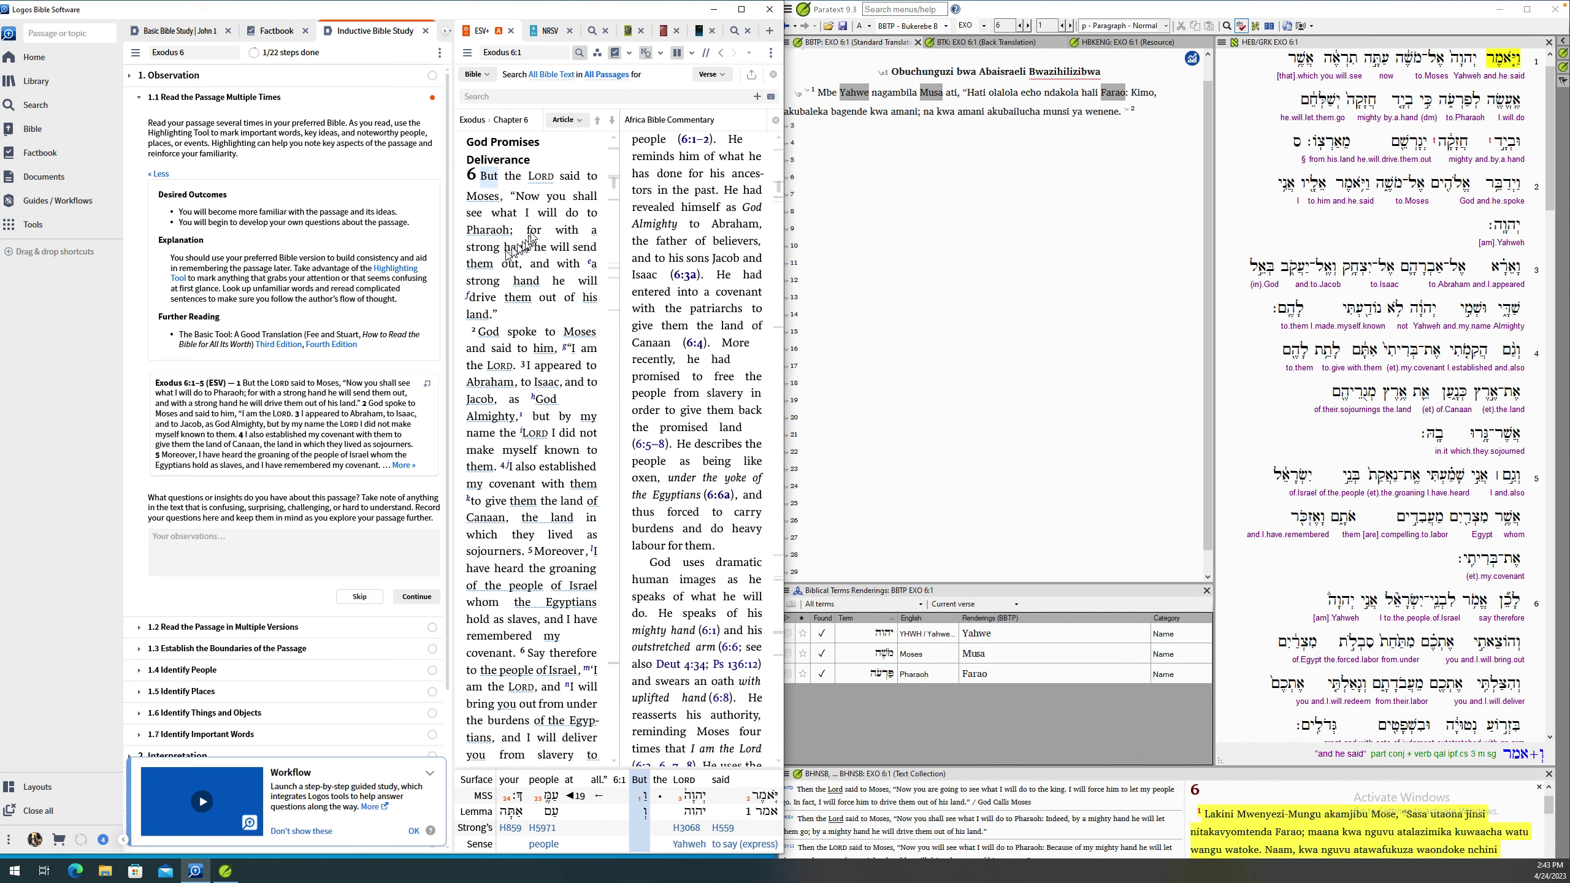
# - In the NRSV, highlight Exodus 6:10–12 in yellow from "Then the LORD spoke to Moses" through "The Israelites have not listened to me"
pyautogui.click(547, 32)
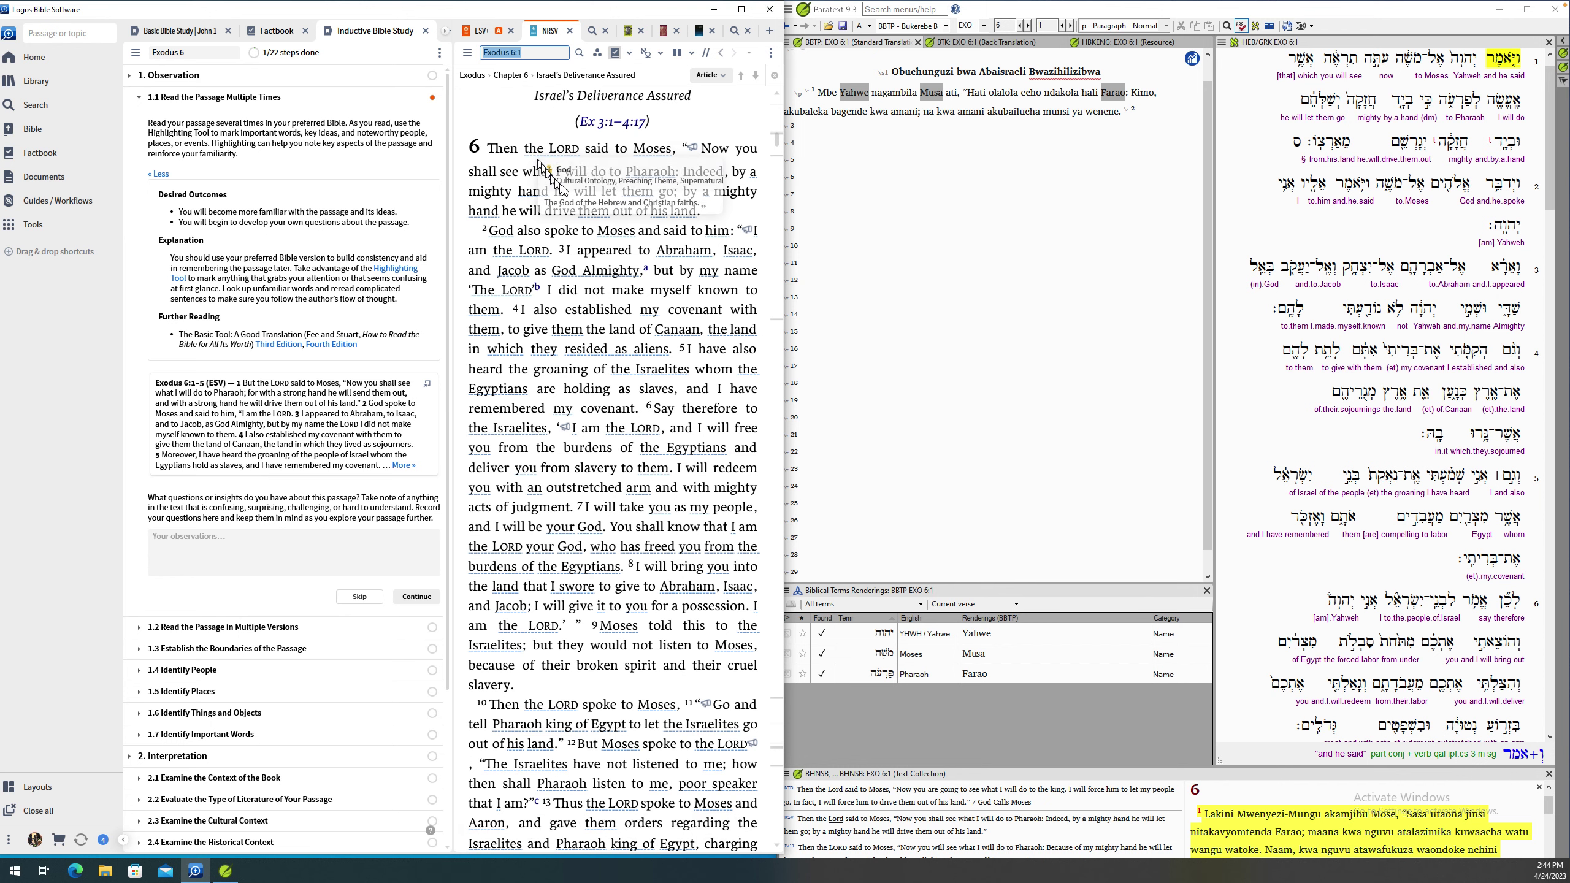
pyautogui.scroll(-3, 566, 189)
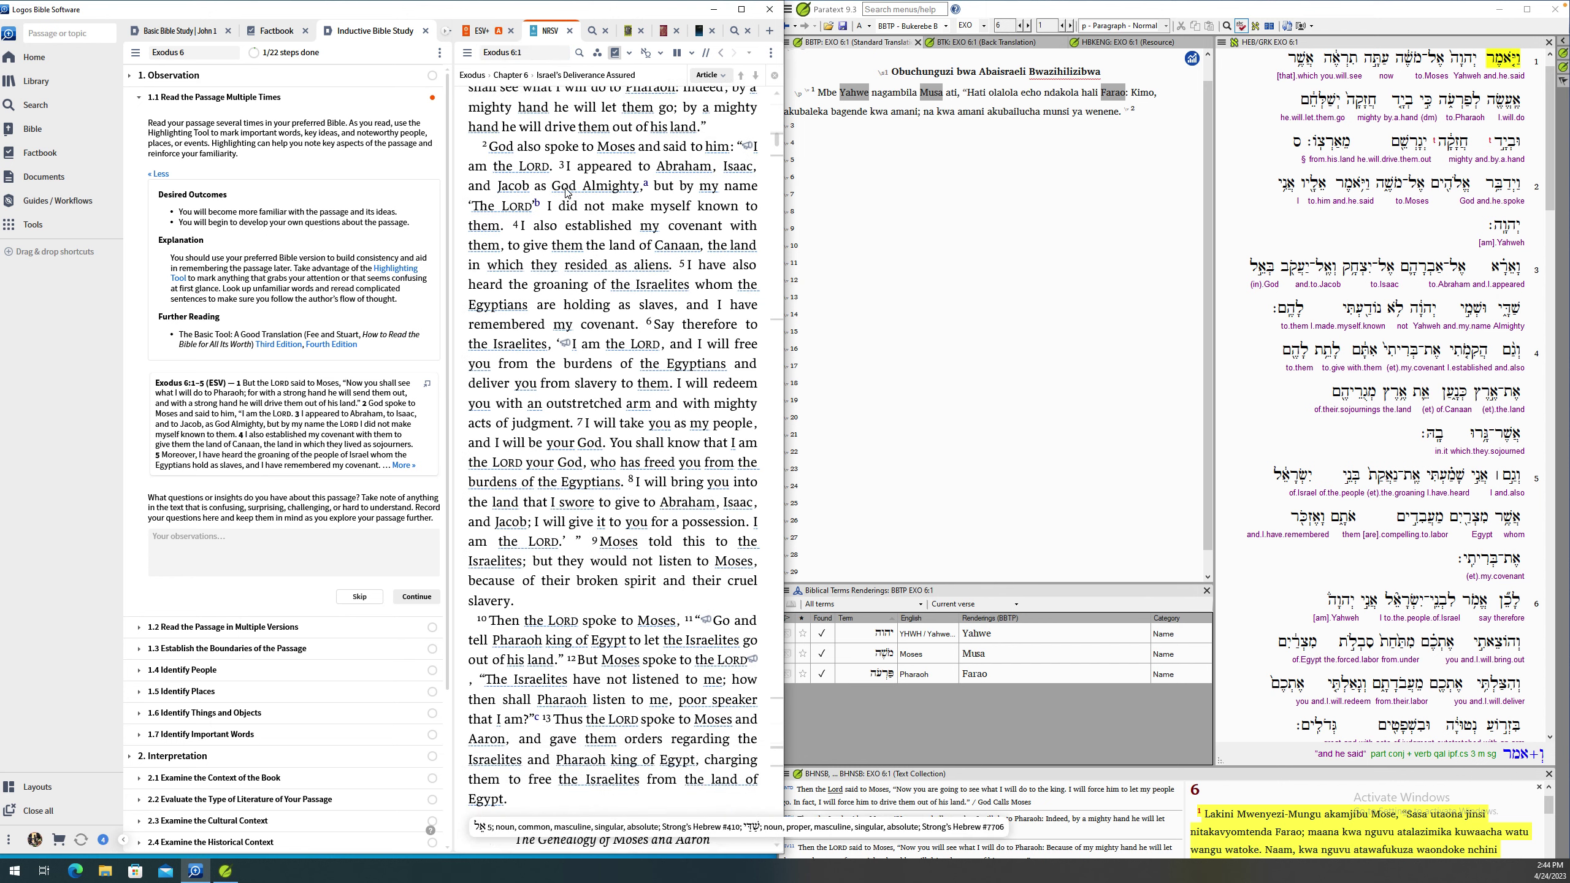
pyautogui.scroll(-6, 568, 194)
pyautogui.scroll(-4, 568, 194)
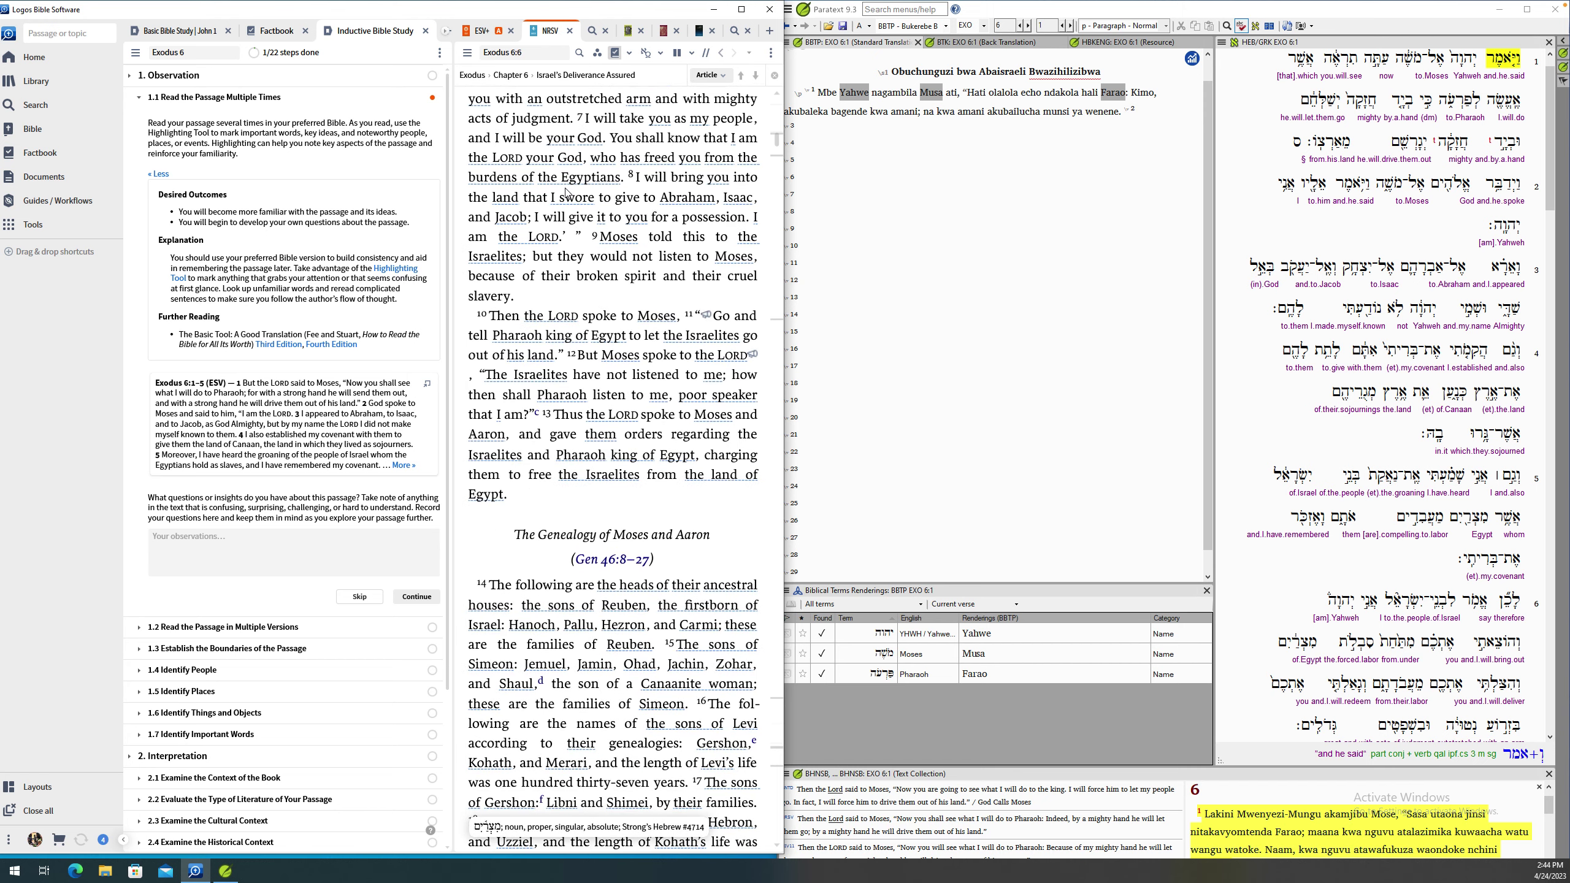
pyautogui.scroll(-6, 567, 194)
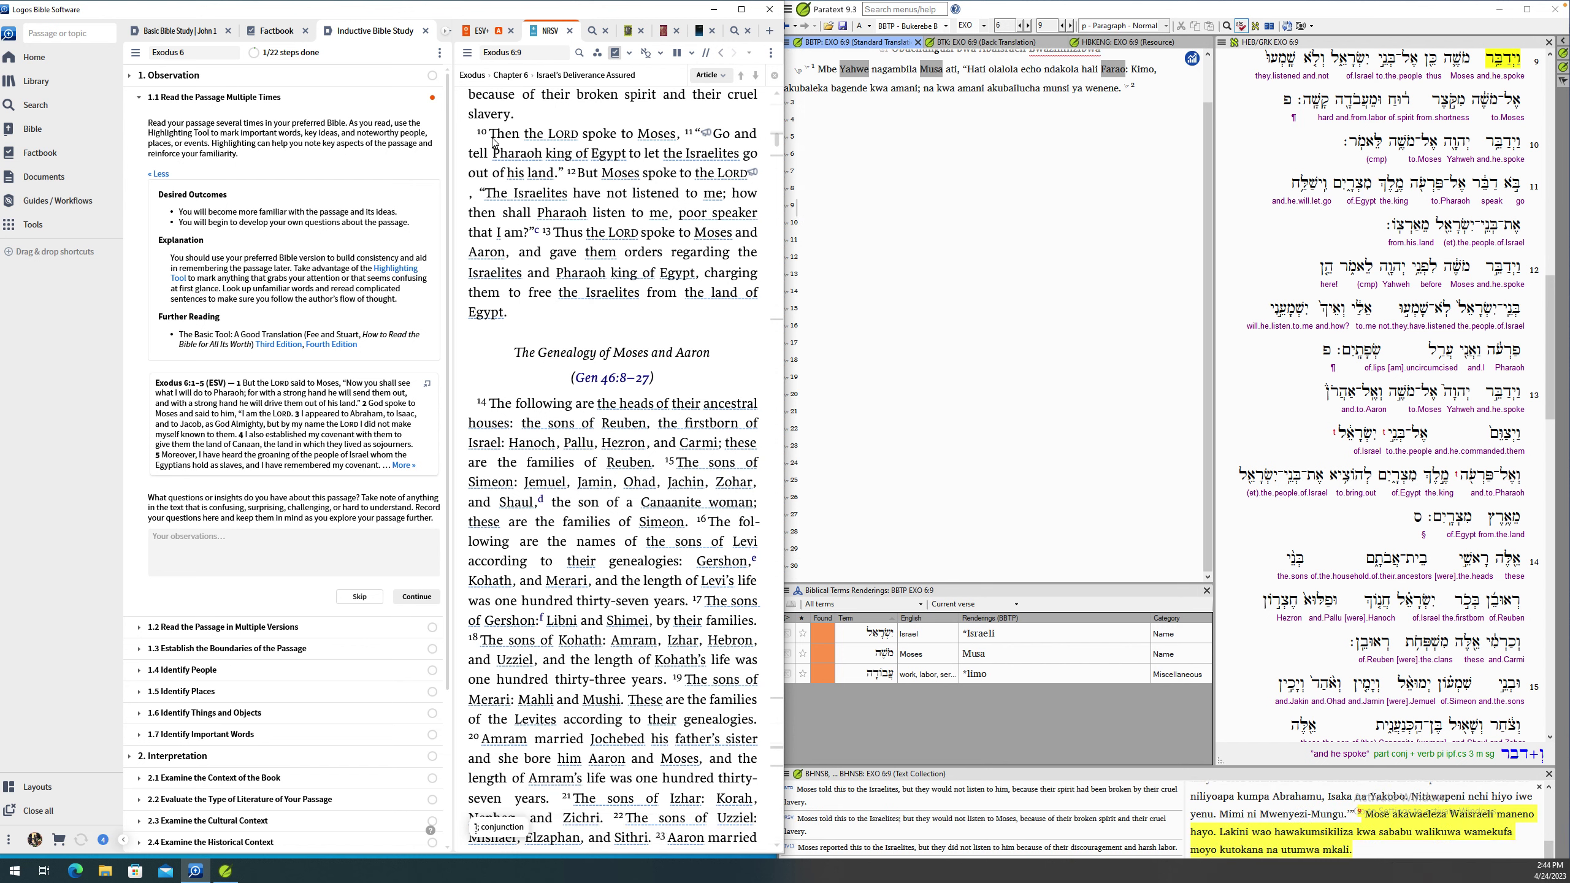
pyautogui.moveTo(493, 141); pyautogui.dragTo(710, 204)
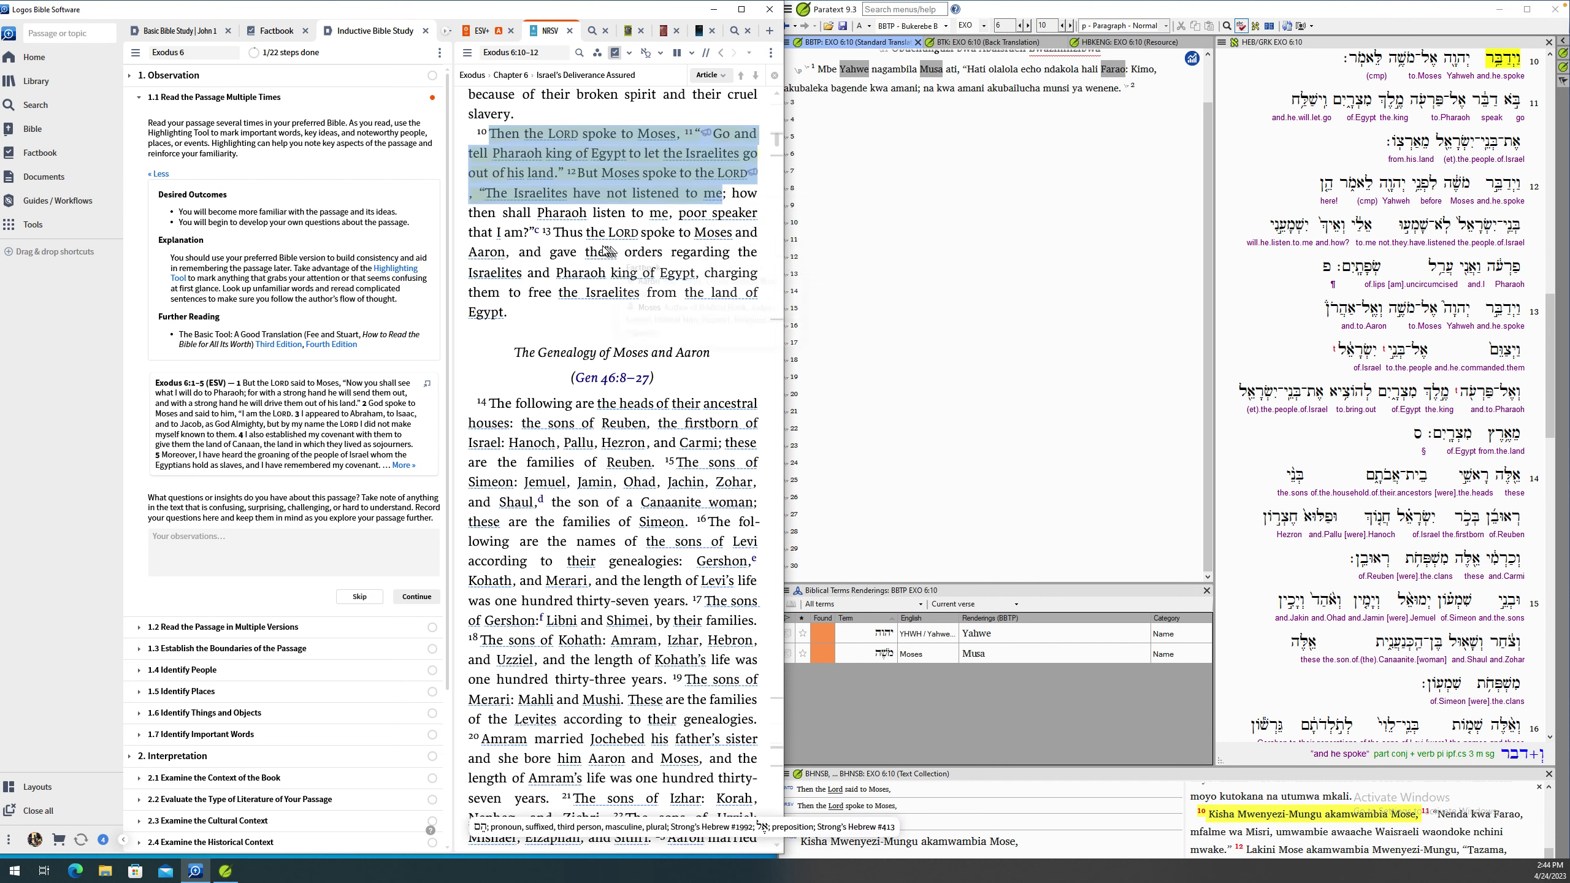
pyautogui.moveTo(584, 246)
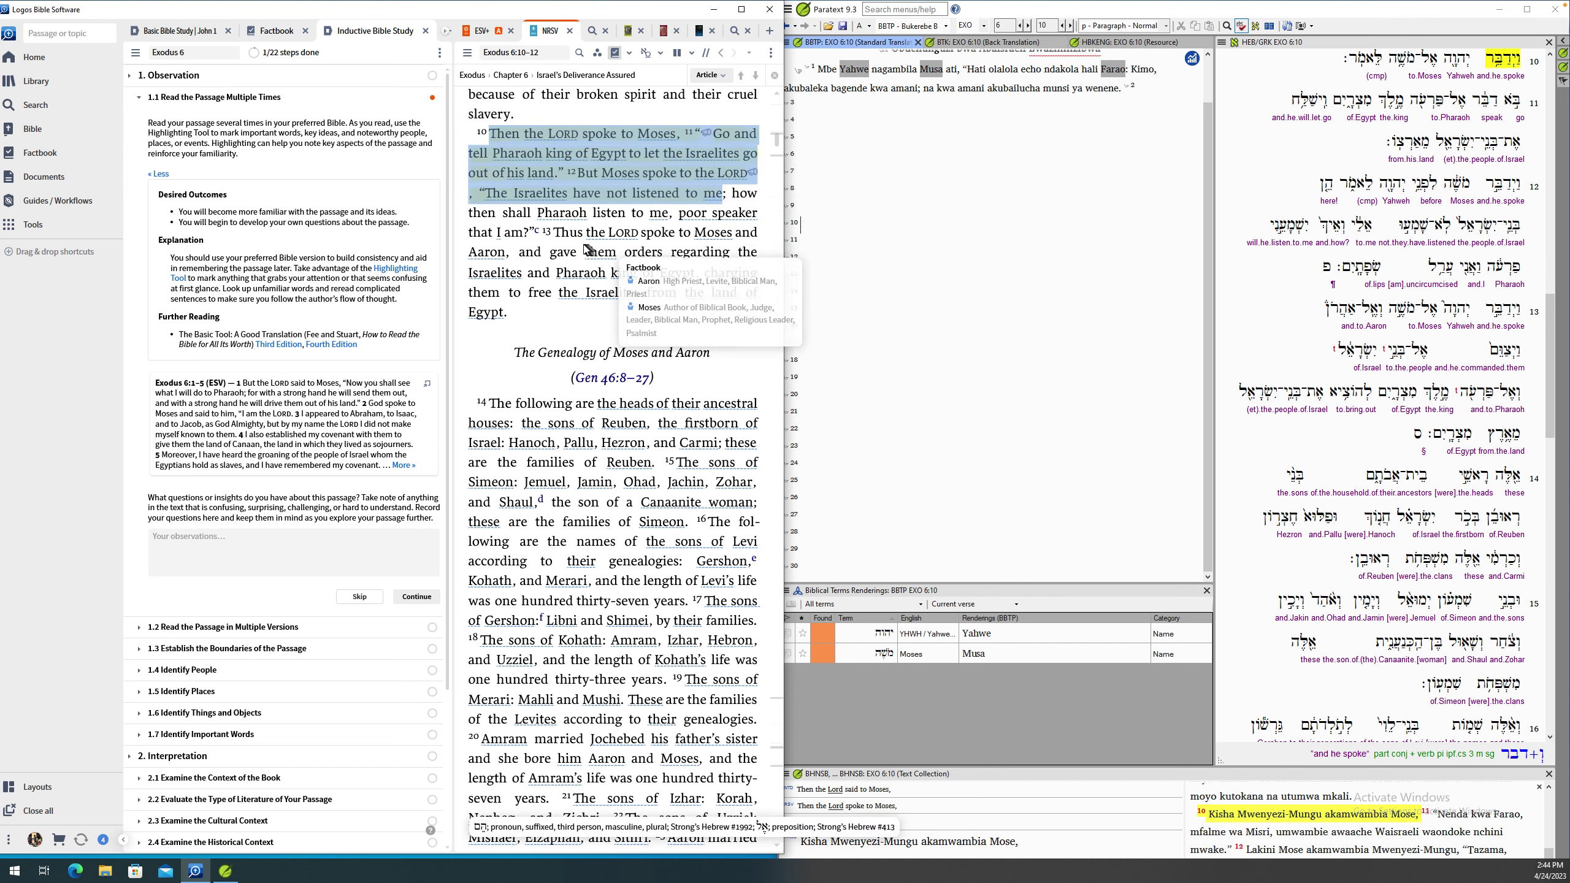
pyautogui.press('h')
# - View the Factbook entry for Pharaoh (the Exodus), then return to the workflow and complete 1.1 Read the Passage Multiple Times
pyautogui.click(557, 282)
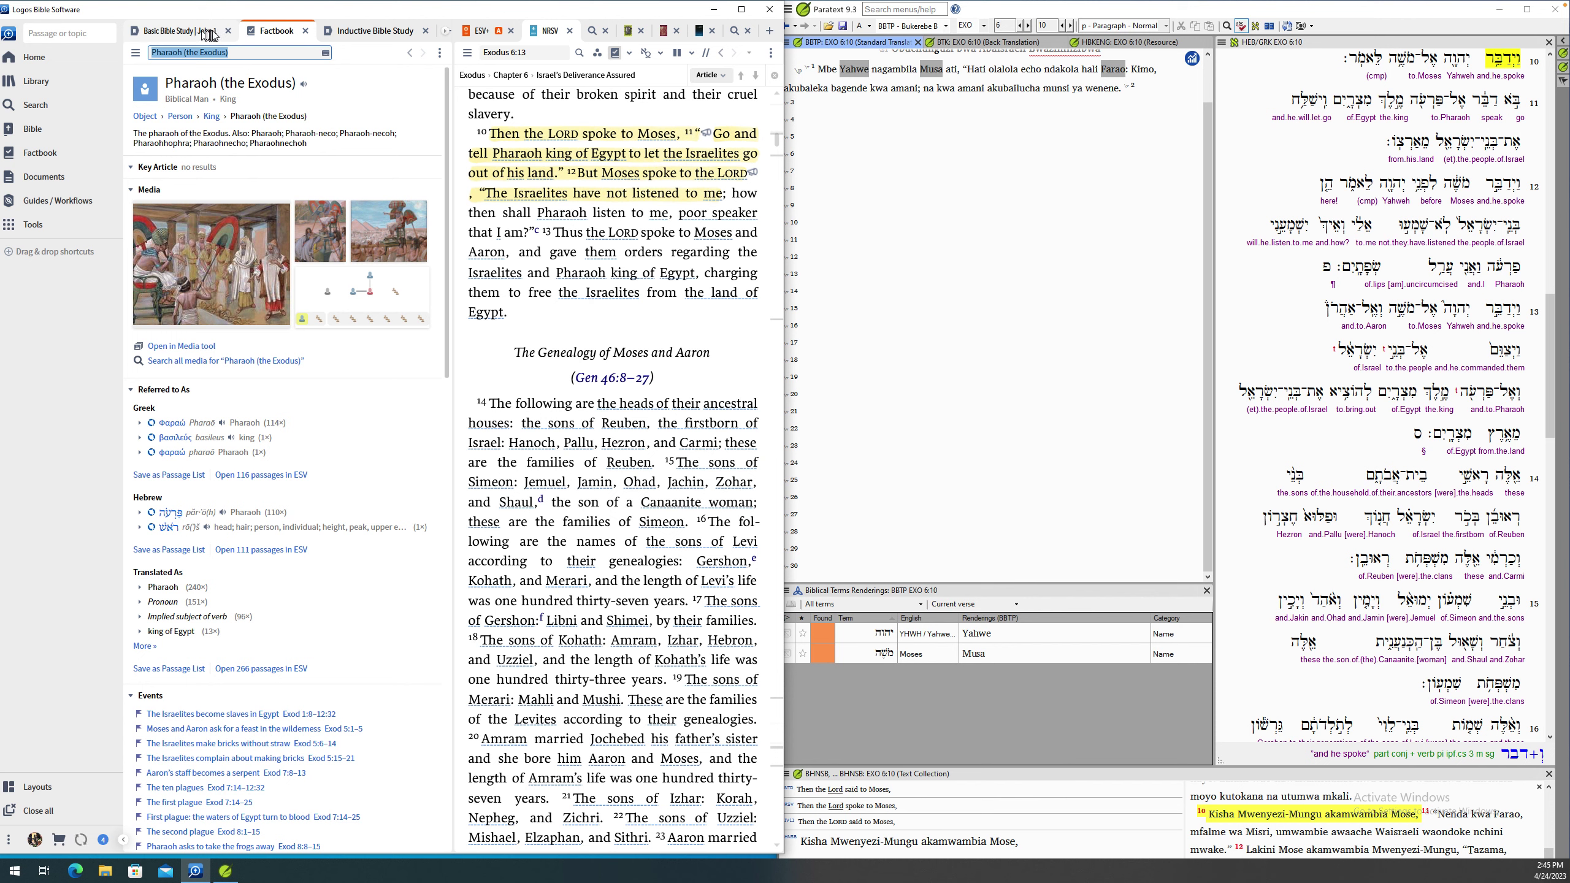
pyautogui.click(357, 34)
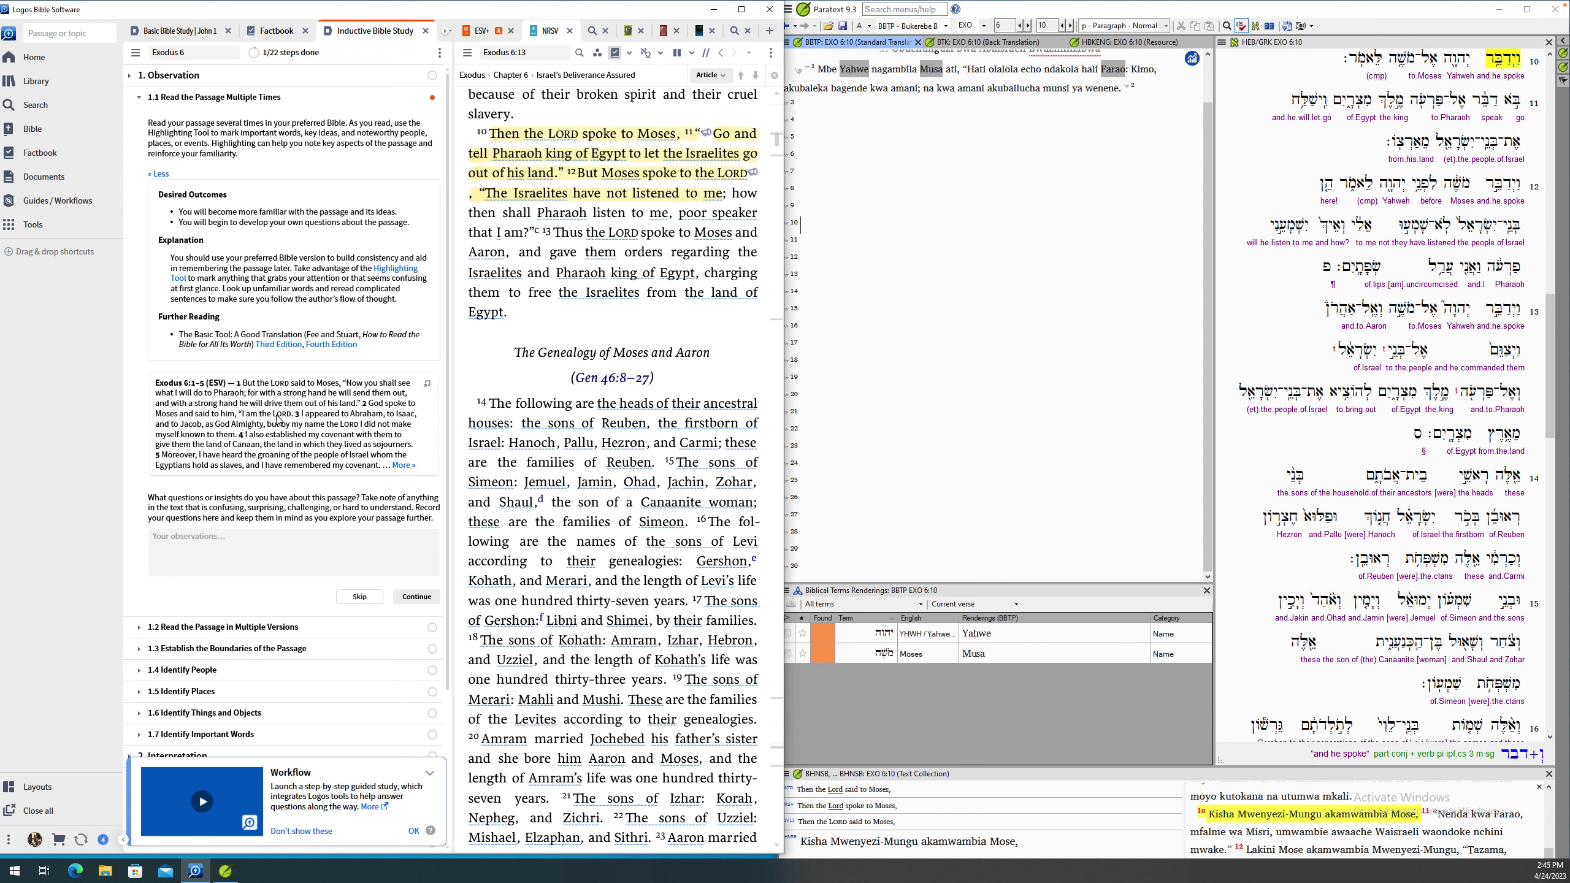
pyautogui.scroll(-1, 279, 420)
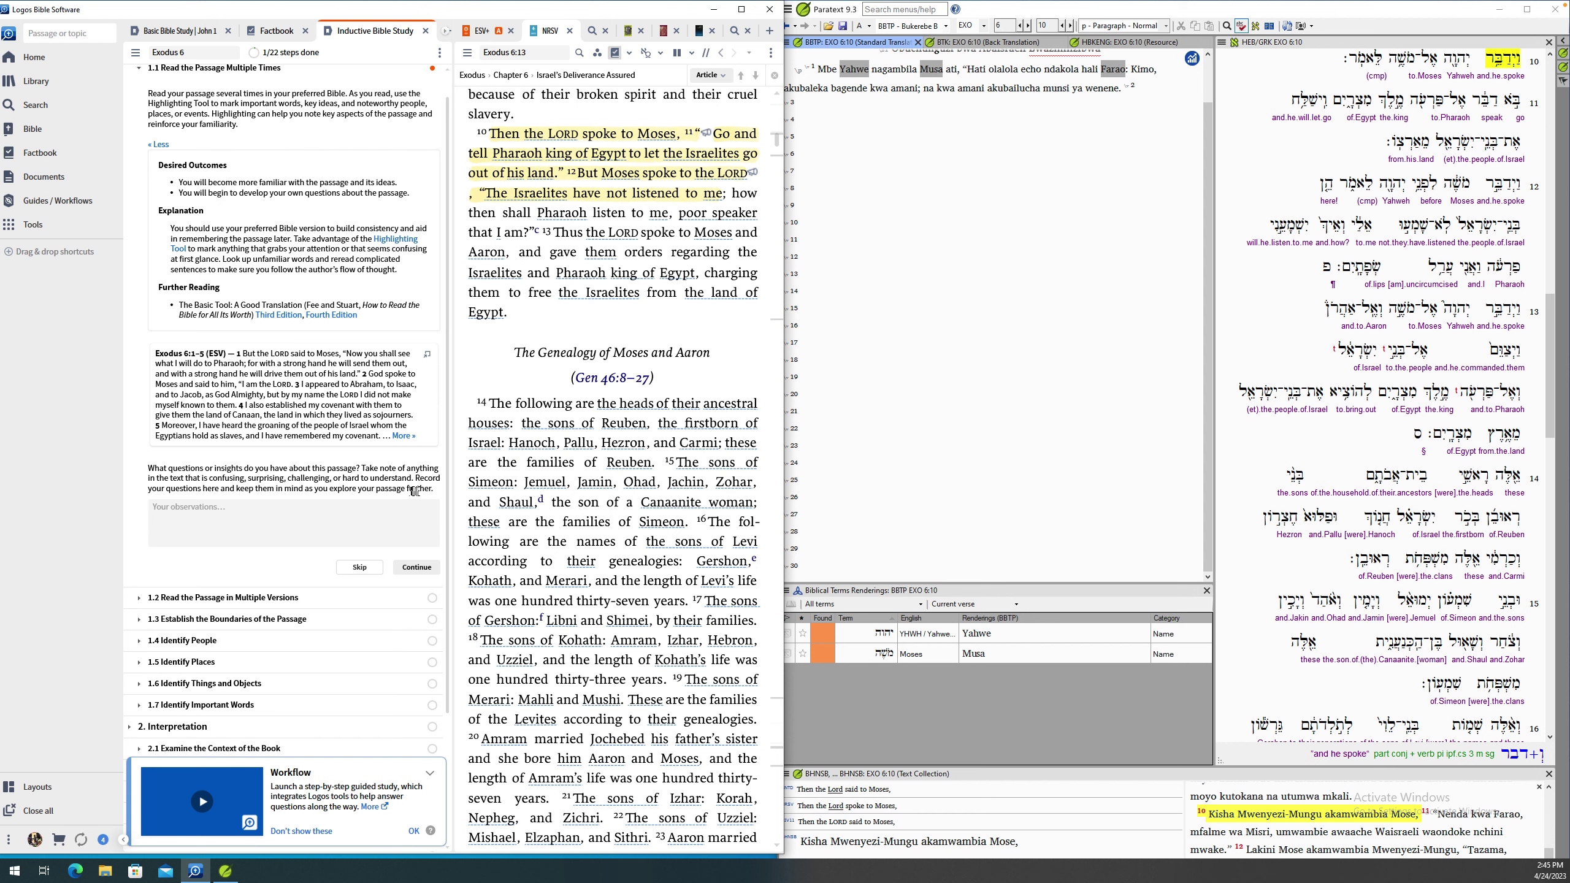
pyautogui.click(415, 567)
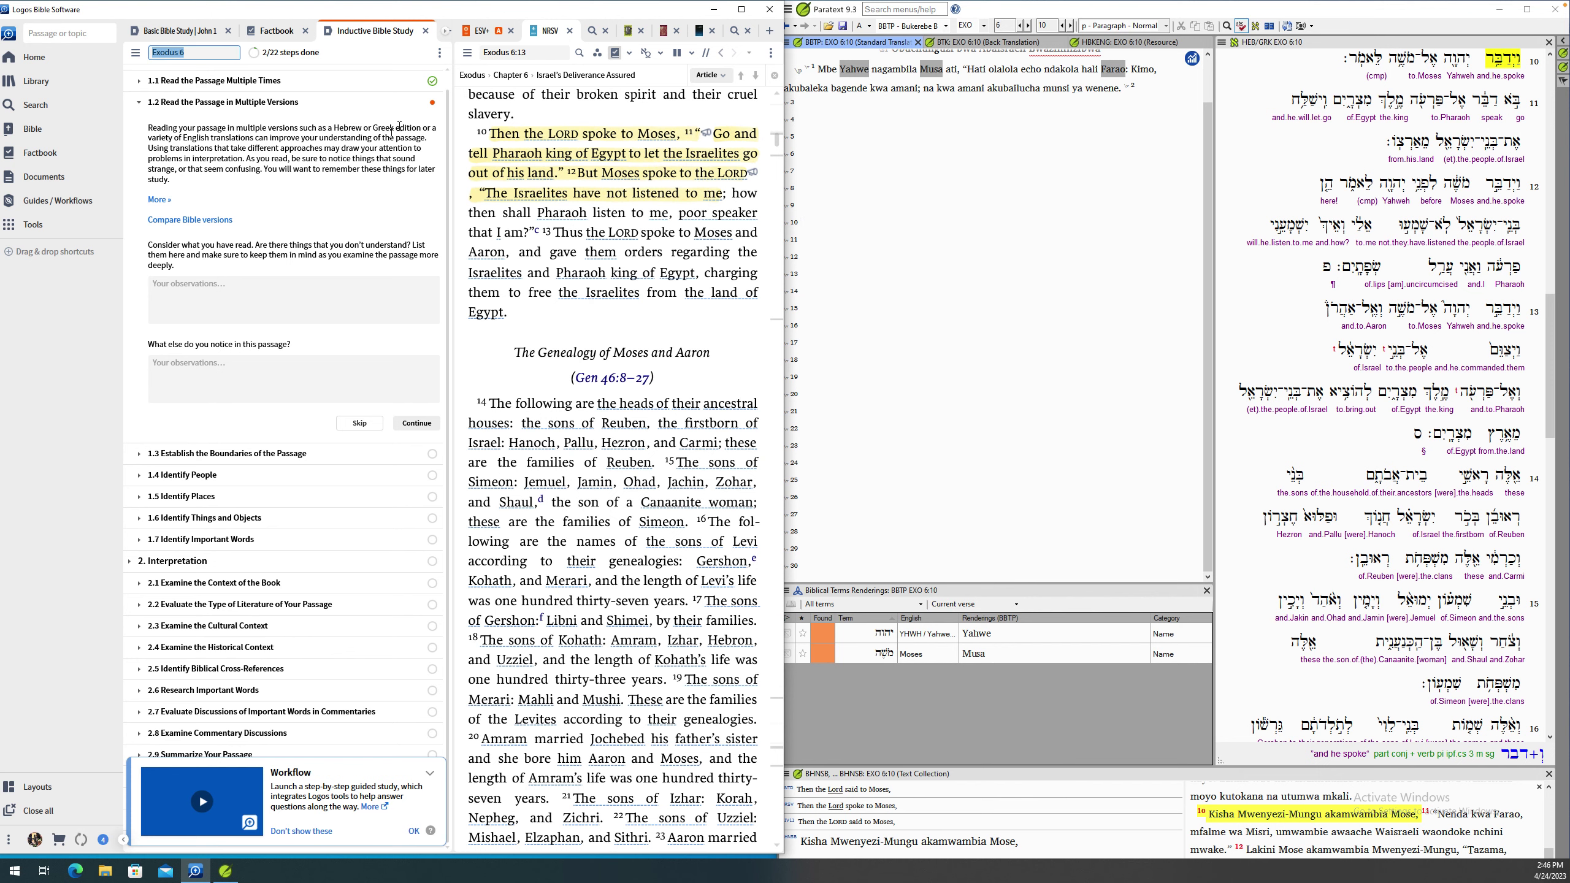
# - Close the two extra tabs directly after the NRSV and show the NRSV's table of contents
pyautogui.click(603, 31)
pyautogui.click(603, 31)
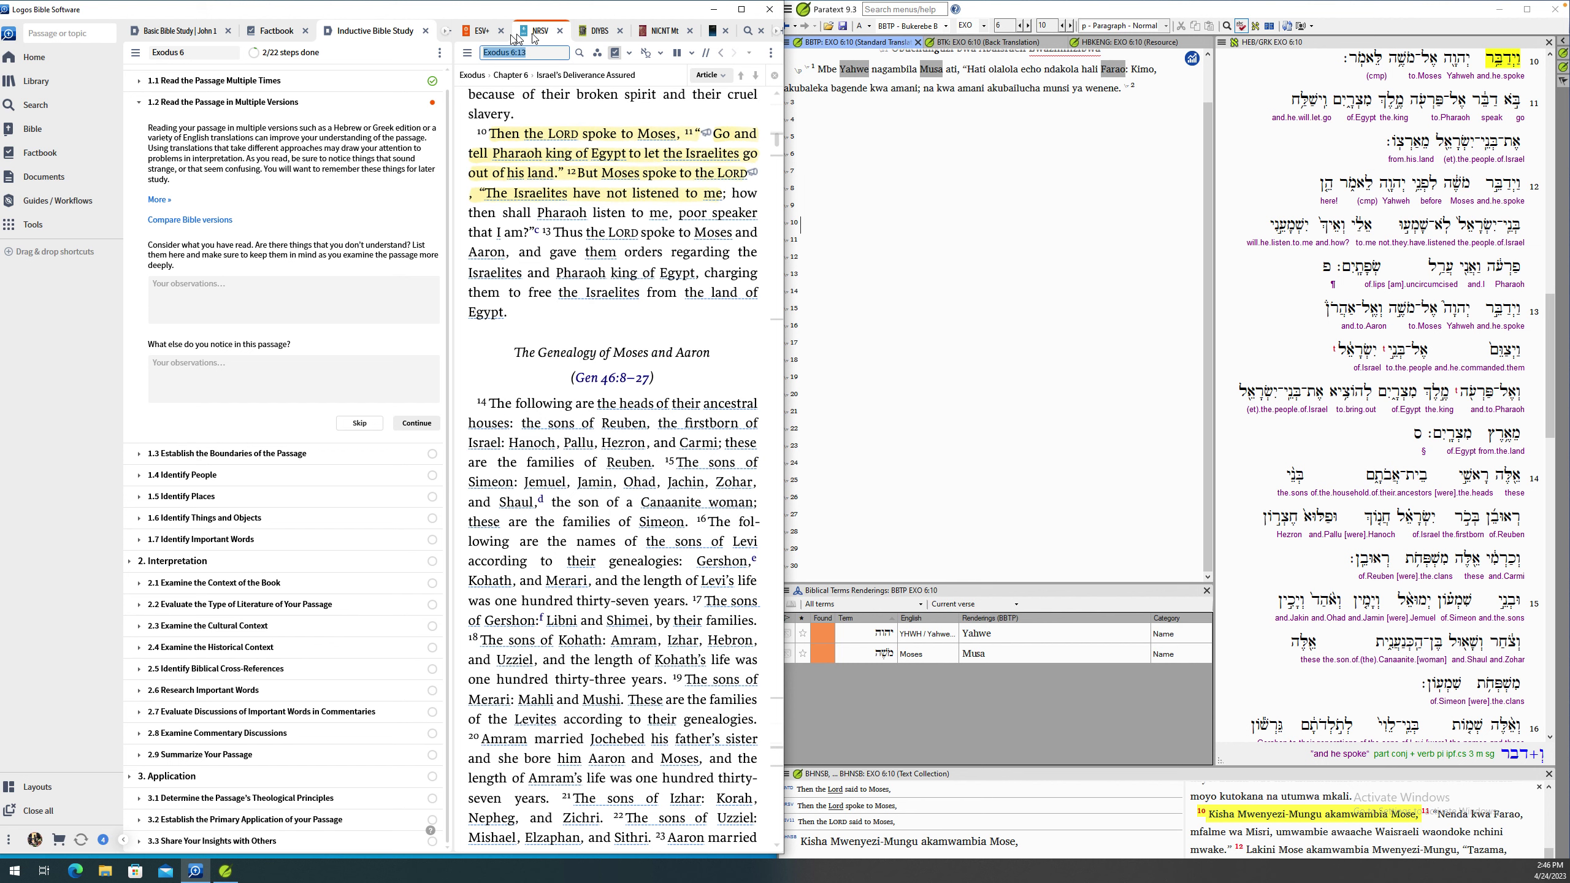
pyautogui.click(467, 53)
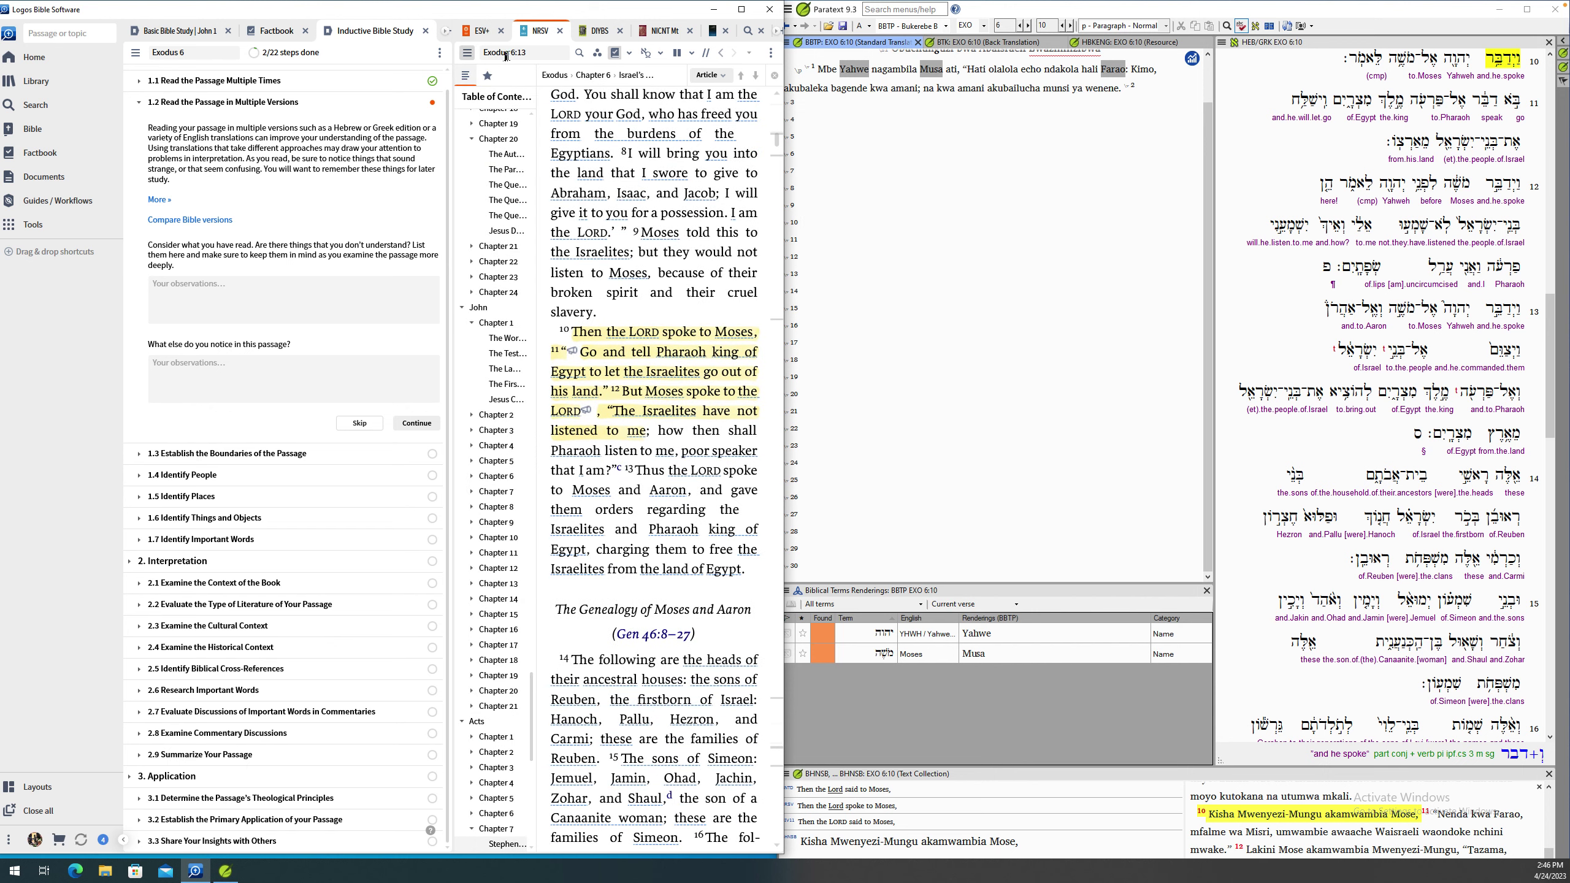
# - Alternate between the DIYBS resource and the preferred ESV Bible, ending on the ESV at Exodus 6
pyautogui.click(595, 39)
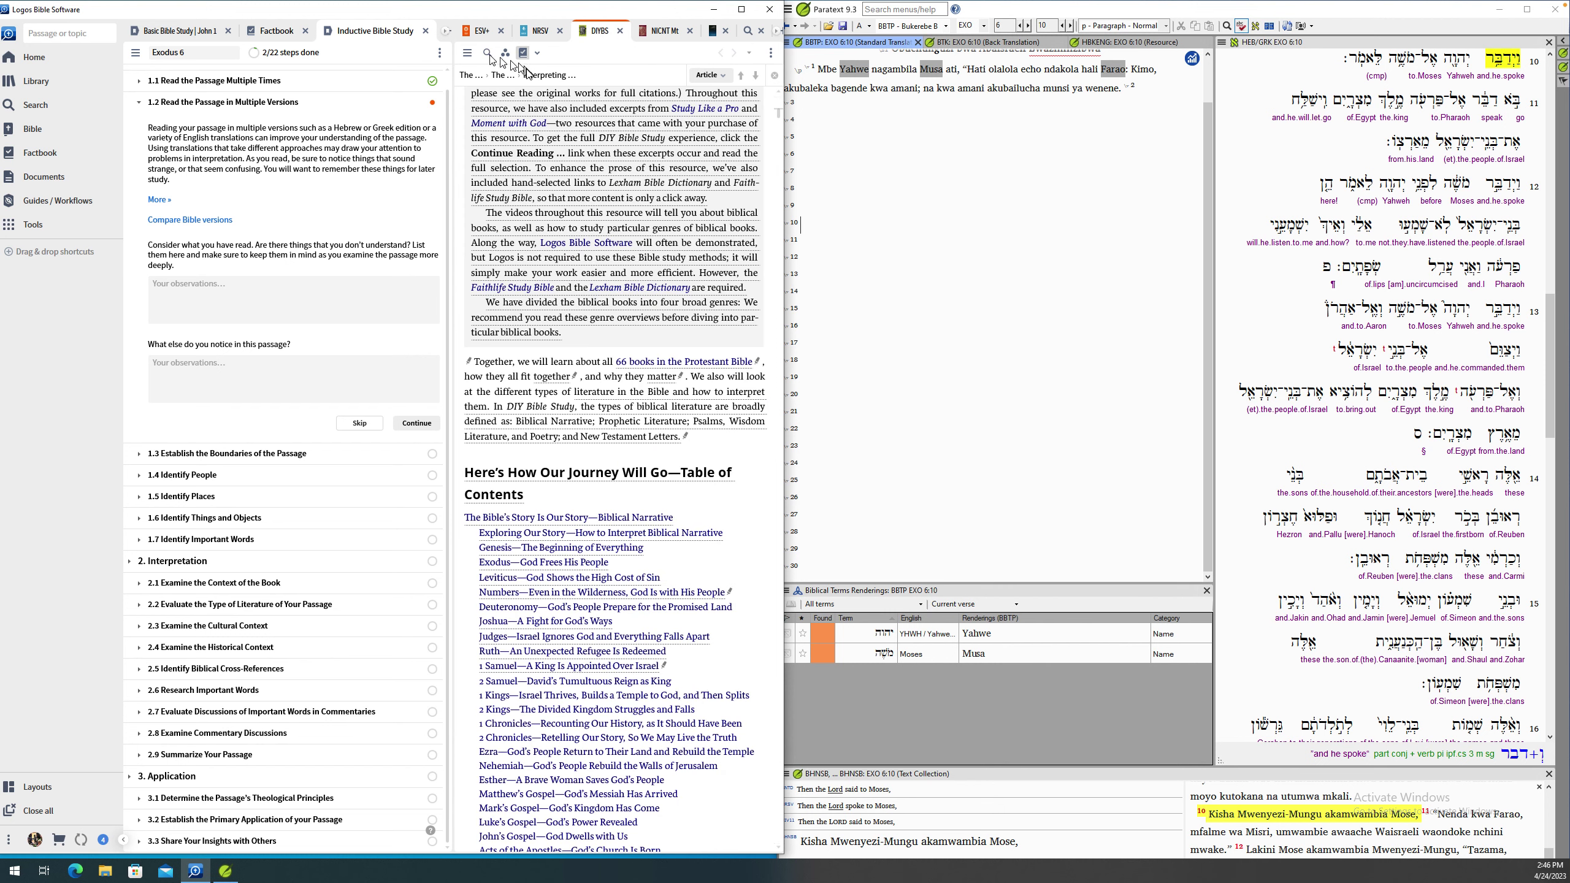
pyautogui.click(29, 134)
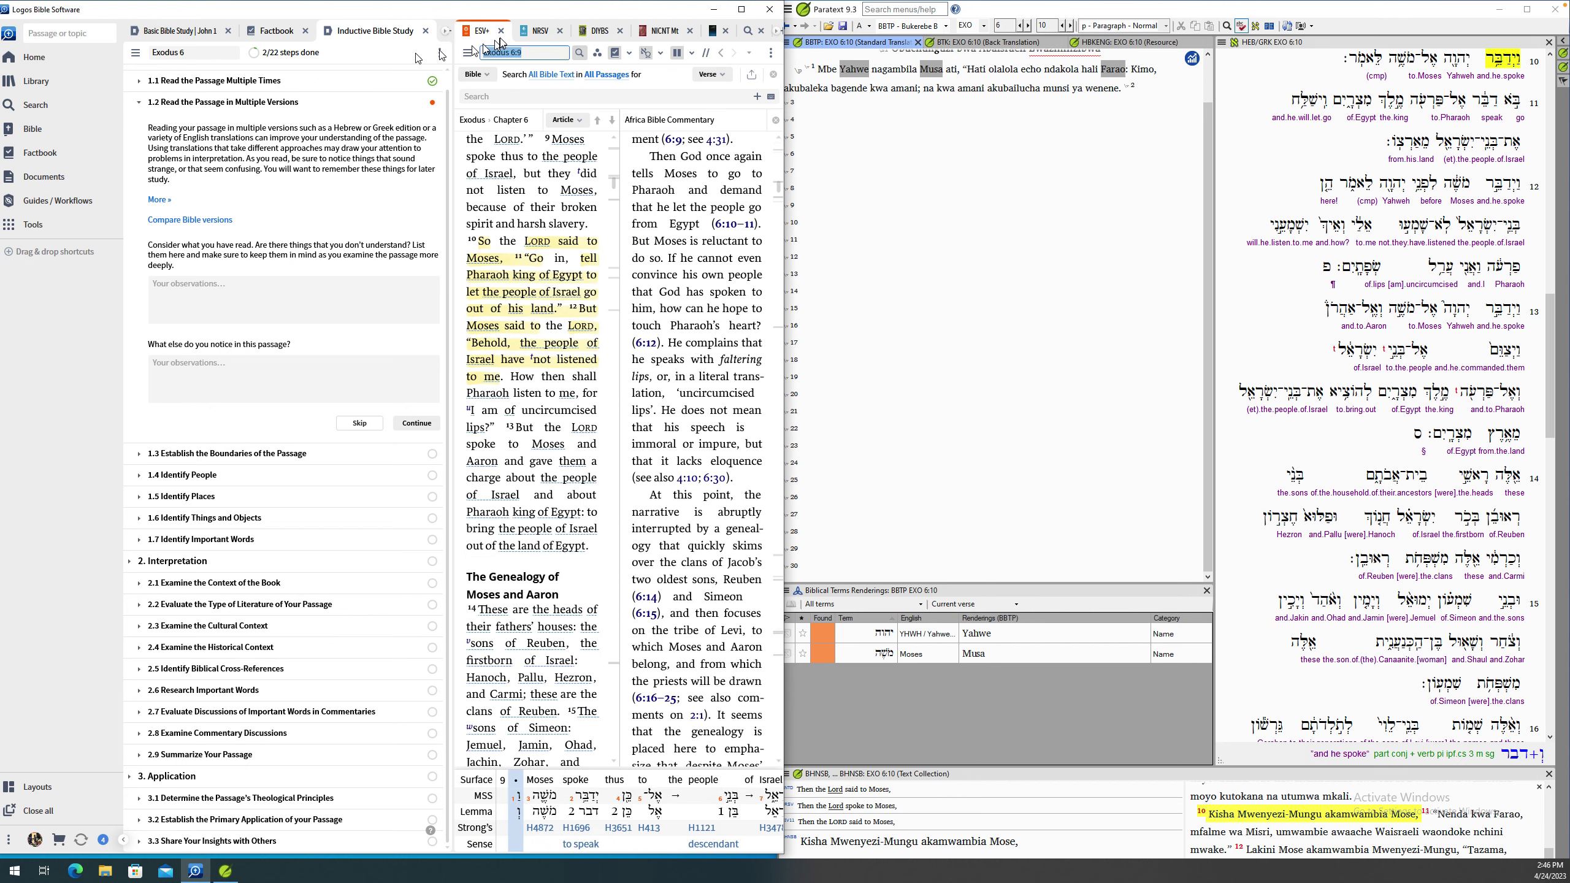
pyautogui.click(595, 35)
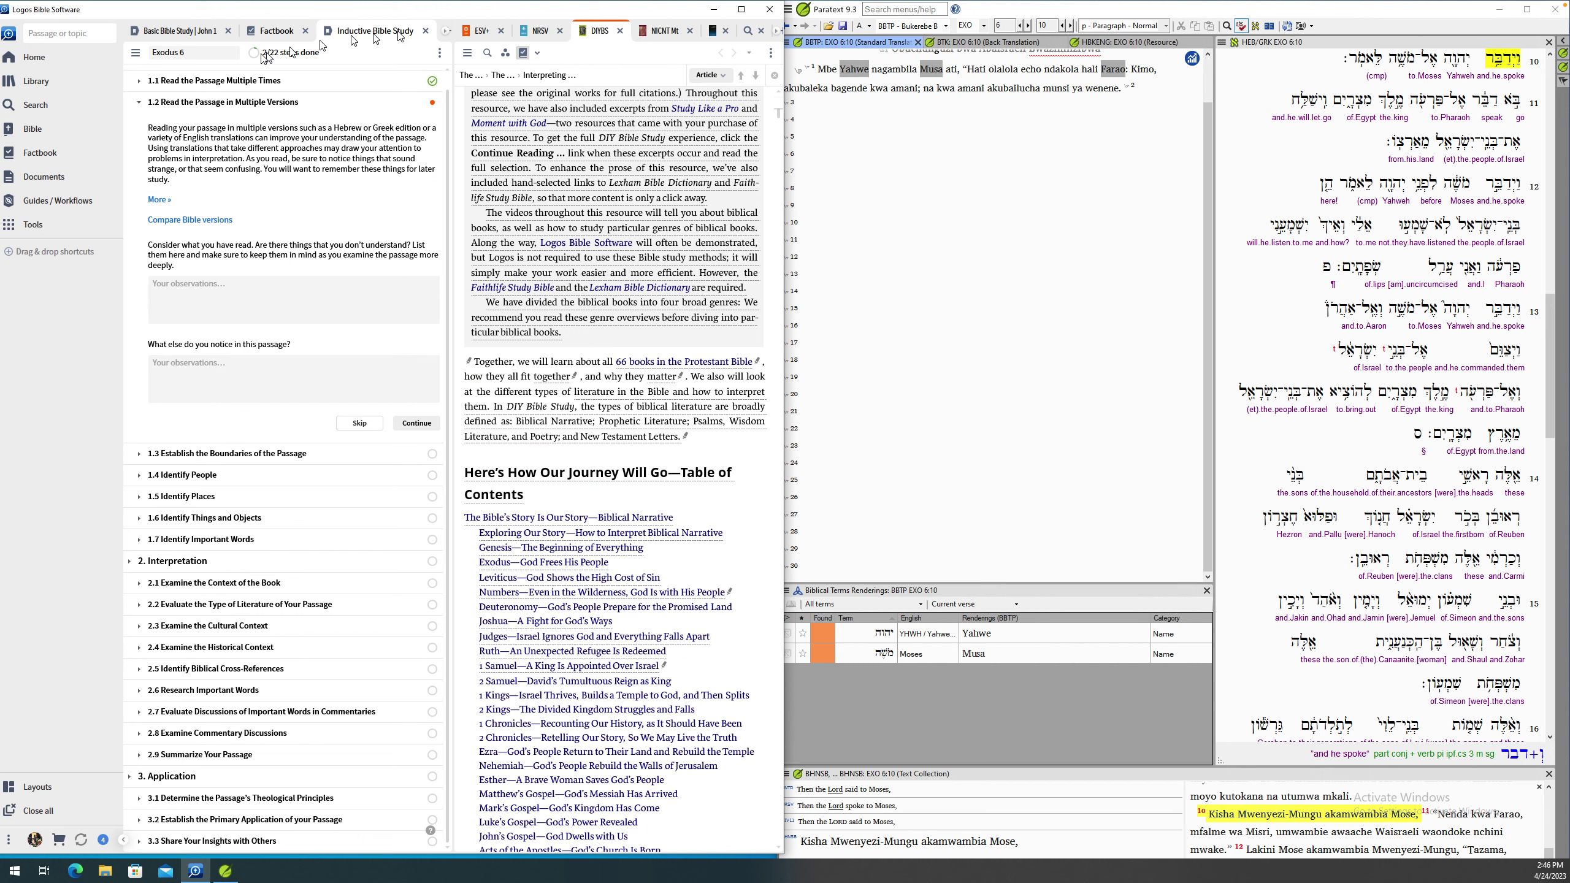
pyautogui.click(29, 130)
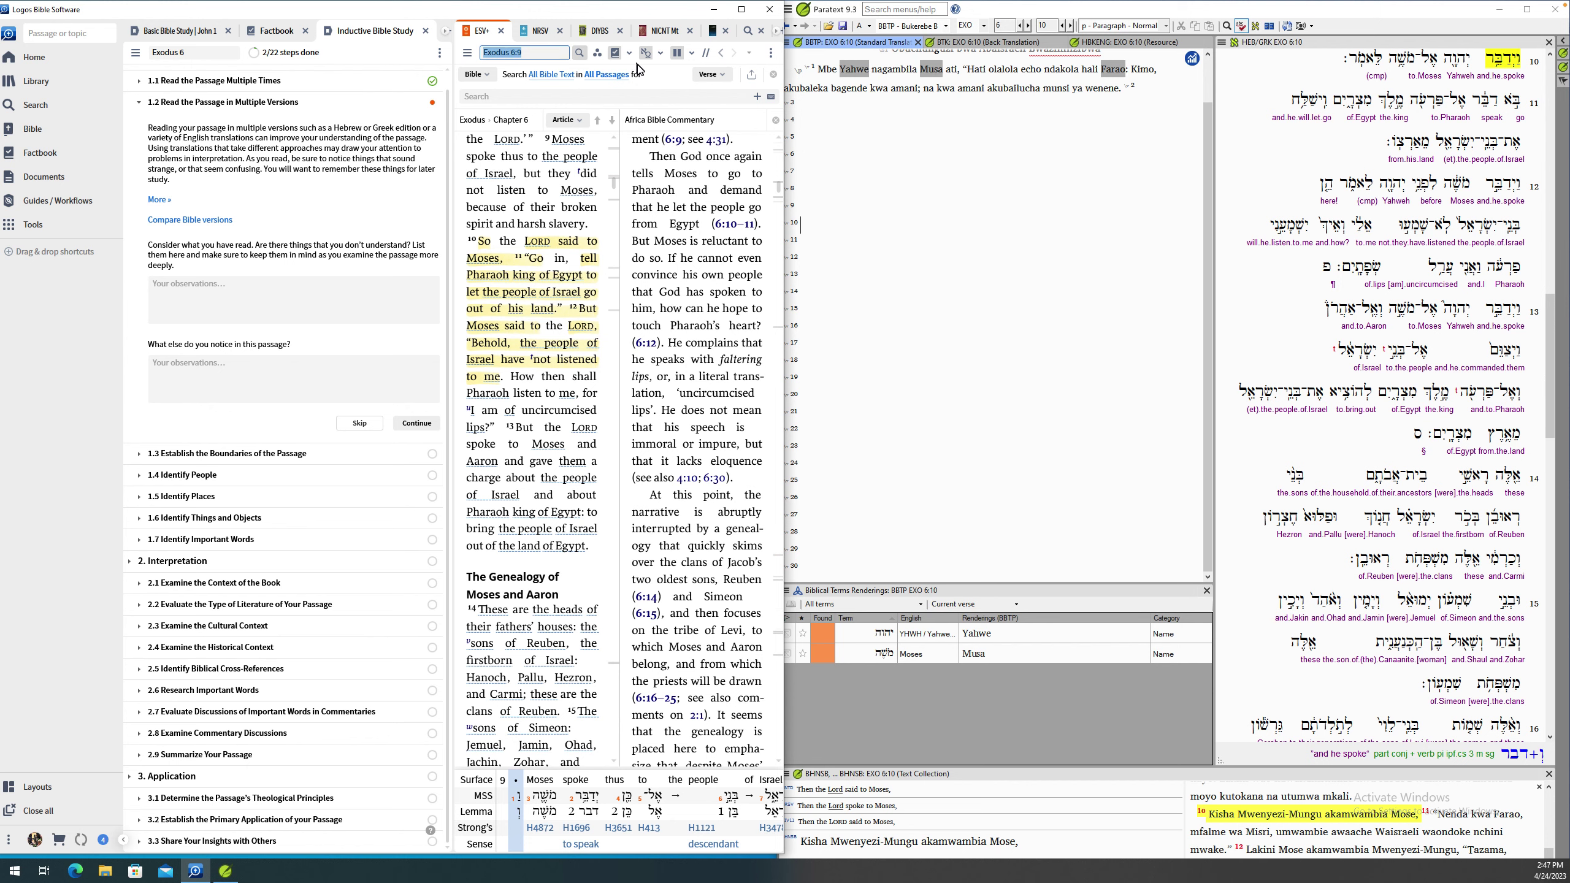
pyautogui.click(600, 35)
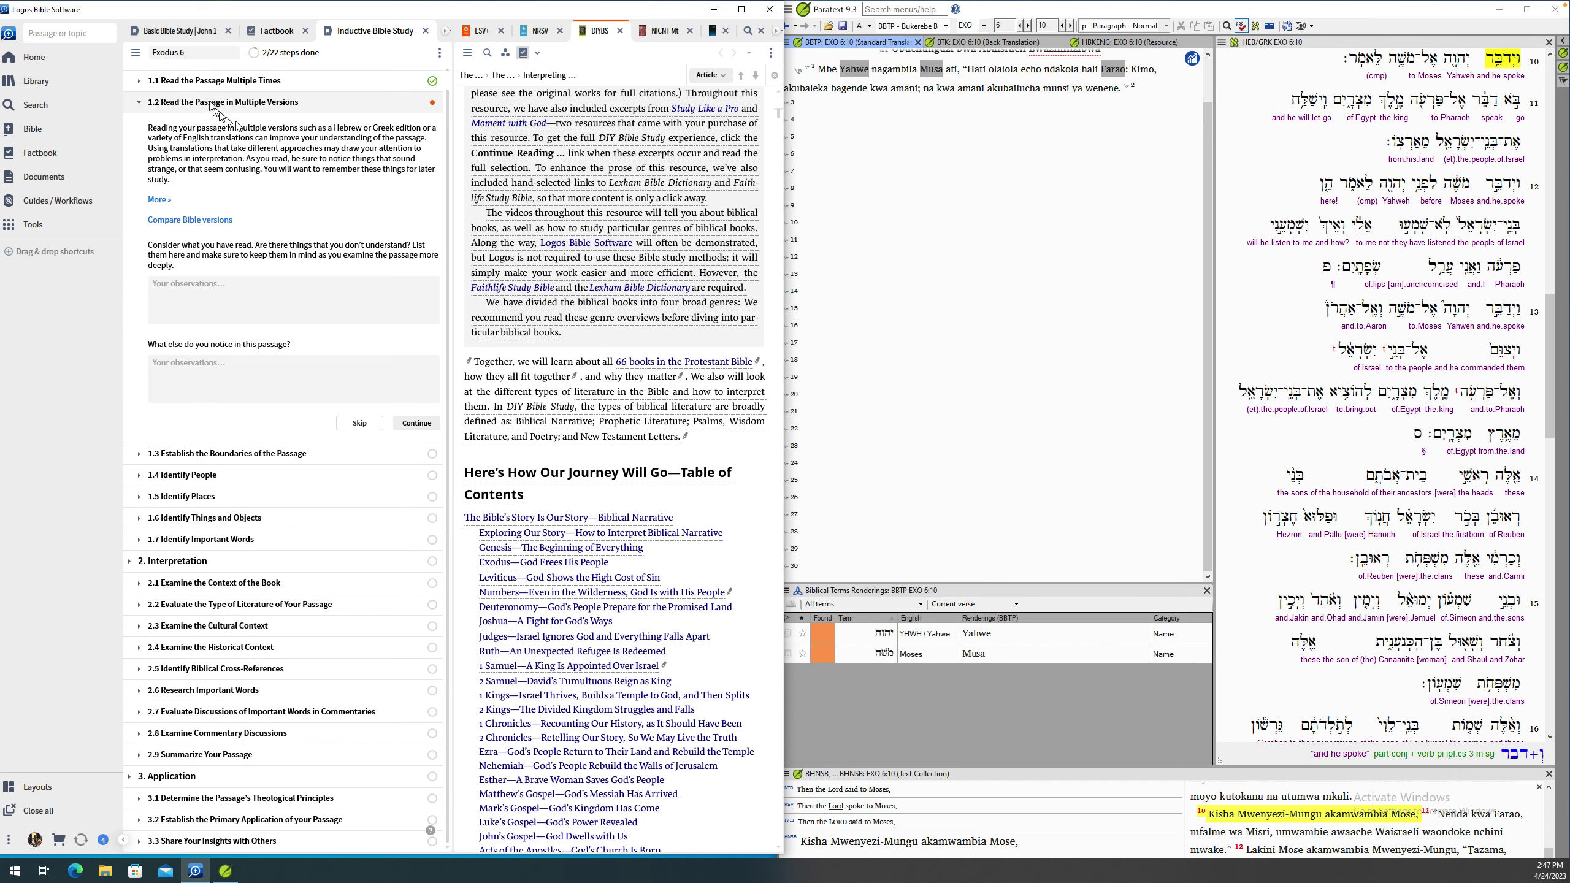
pyautogui.click(27, 129)
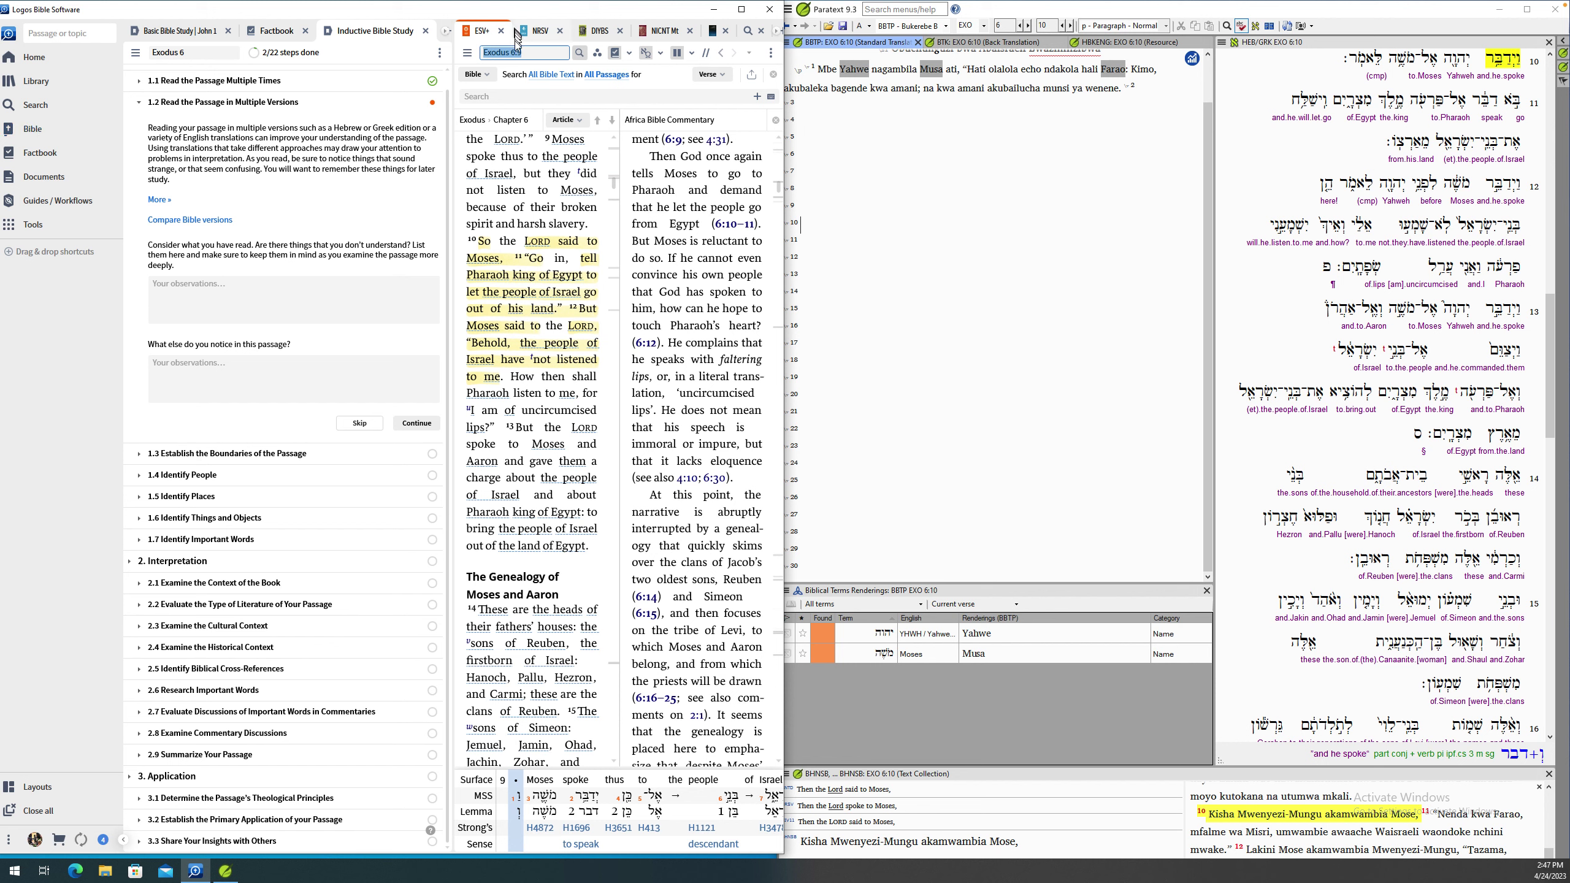
# - Close the Search, WBC, NICOT and DIYBS tabs so that only the ESV and NRSV remain in that pane
pyautogui.click(747, 31)
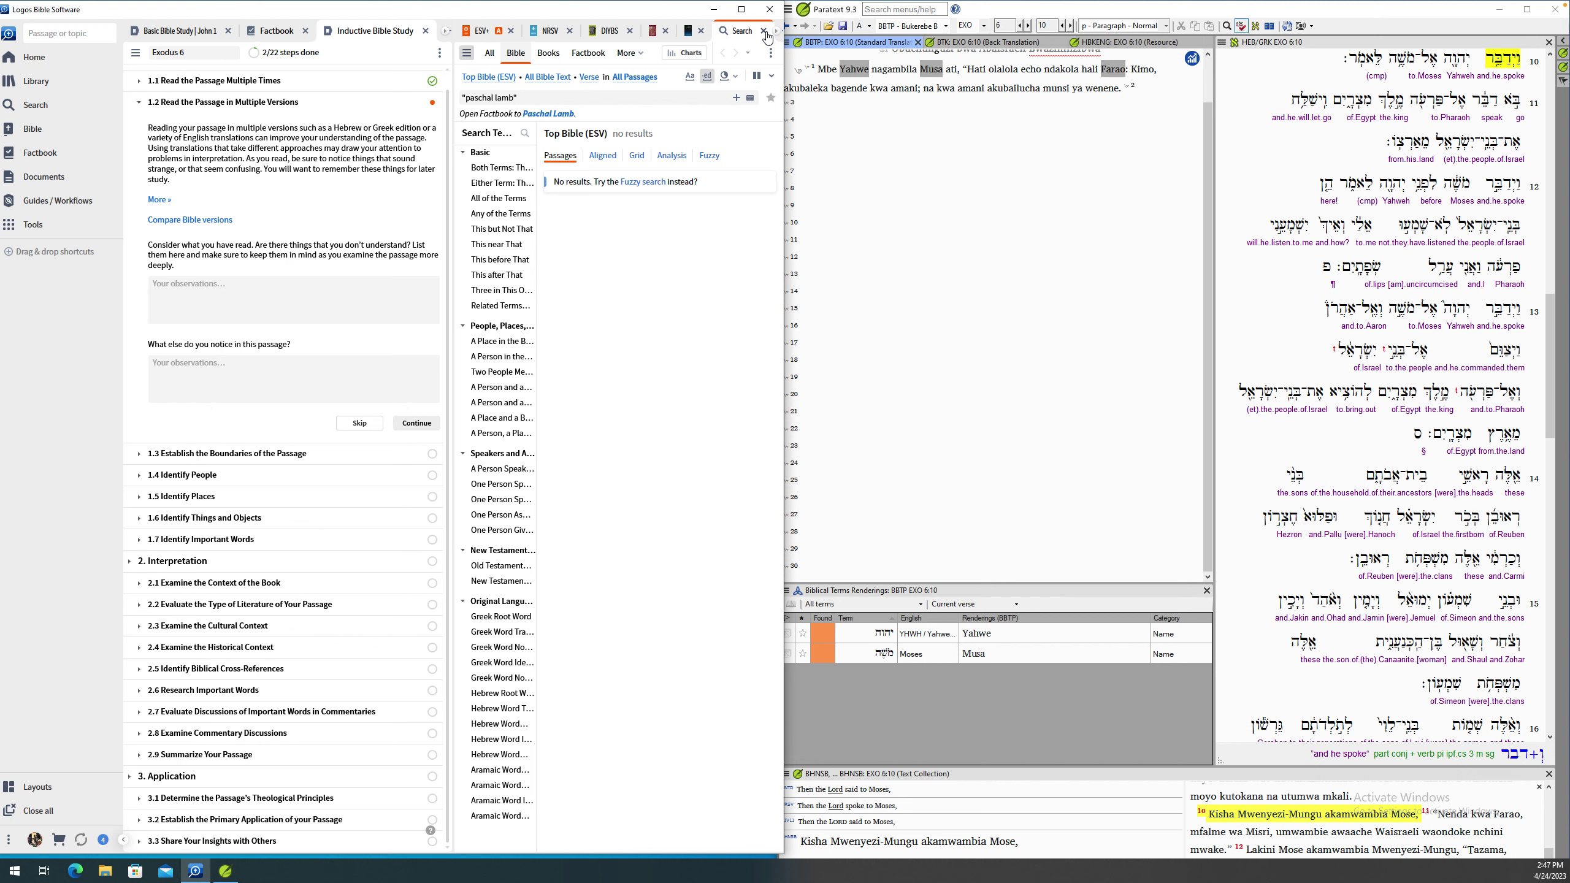
pyautogui.click(765, 31)
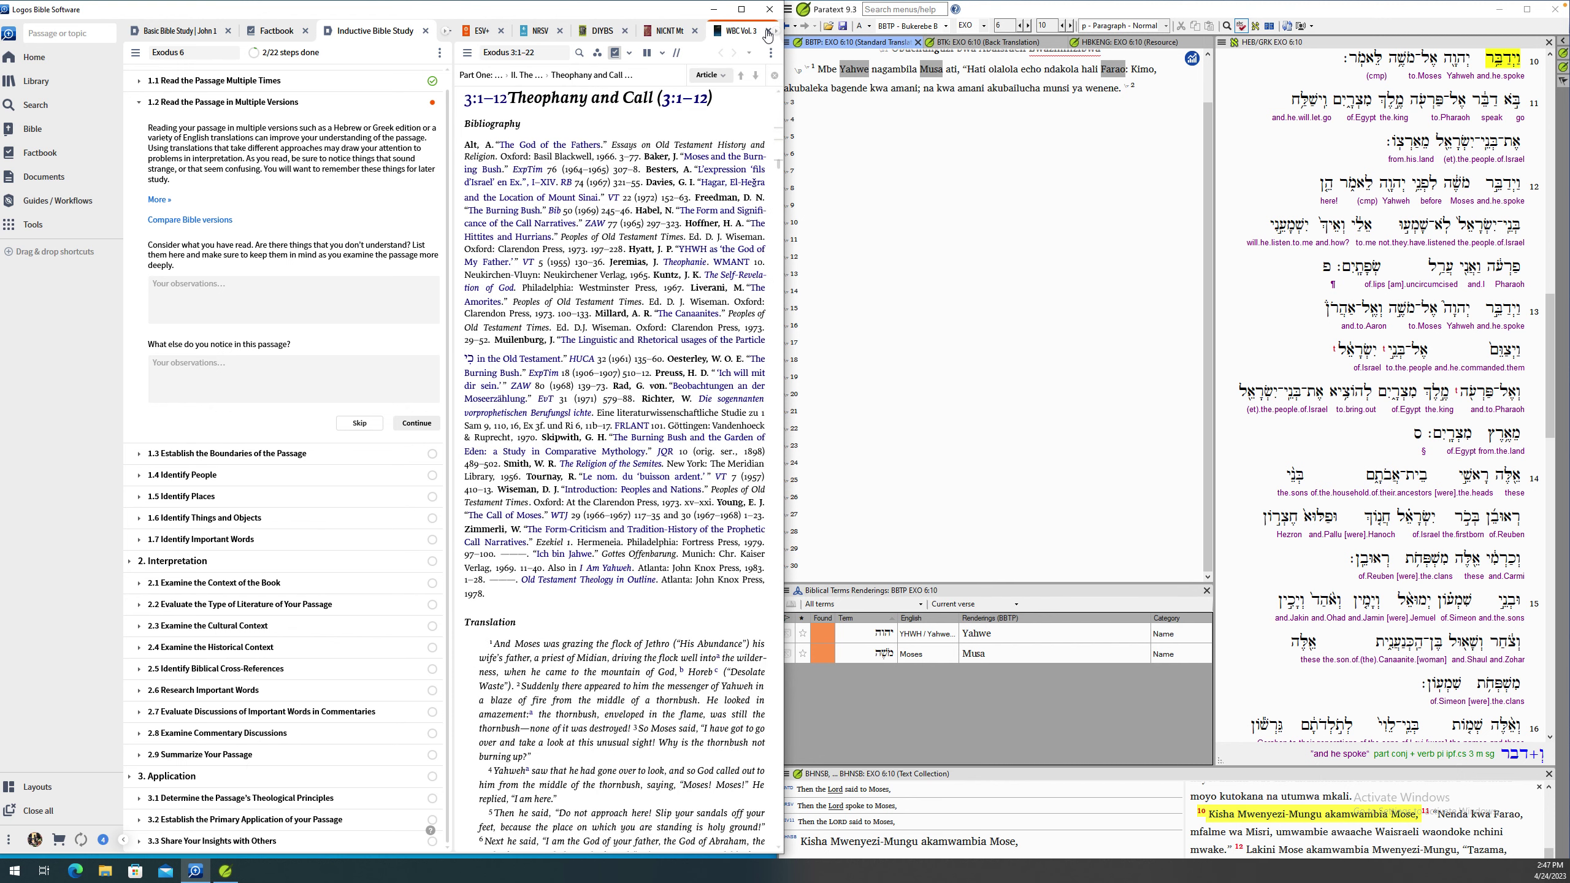
pyautogui.click(768, 31)
pyautogui.click(753, 32)
pyautogui.click(750, 31)
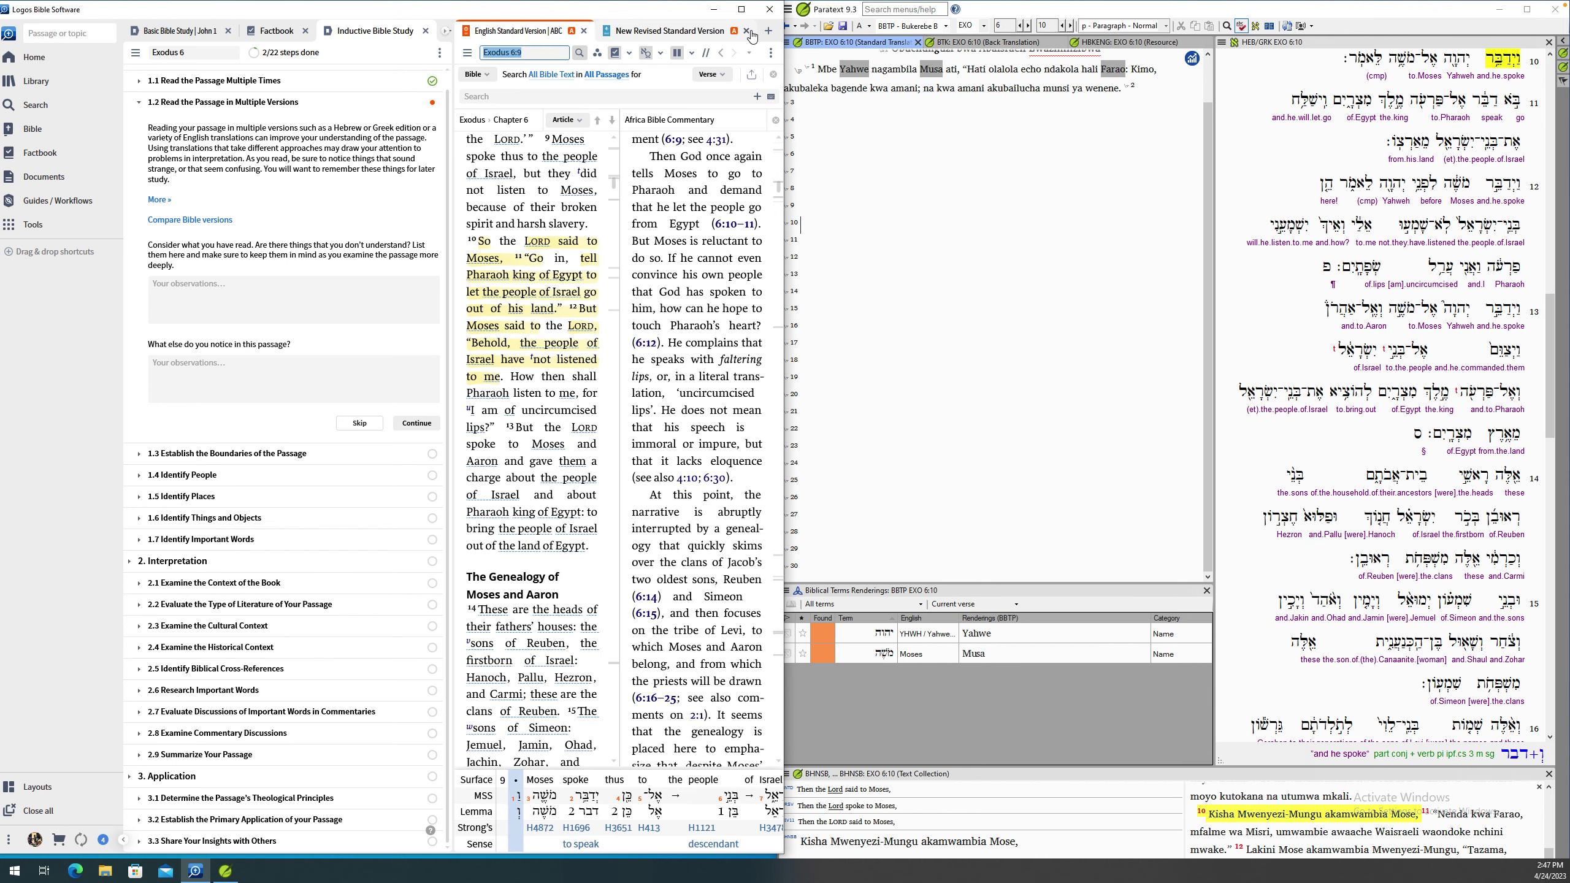
# - Open a new tab beside the NRSV and look through its list of books containing Exodus 6:9 for a Swahili Bible
pyautogui.click(769, 32)
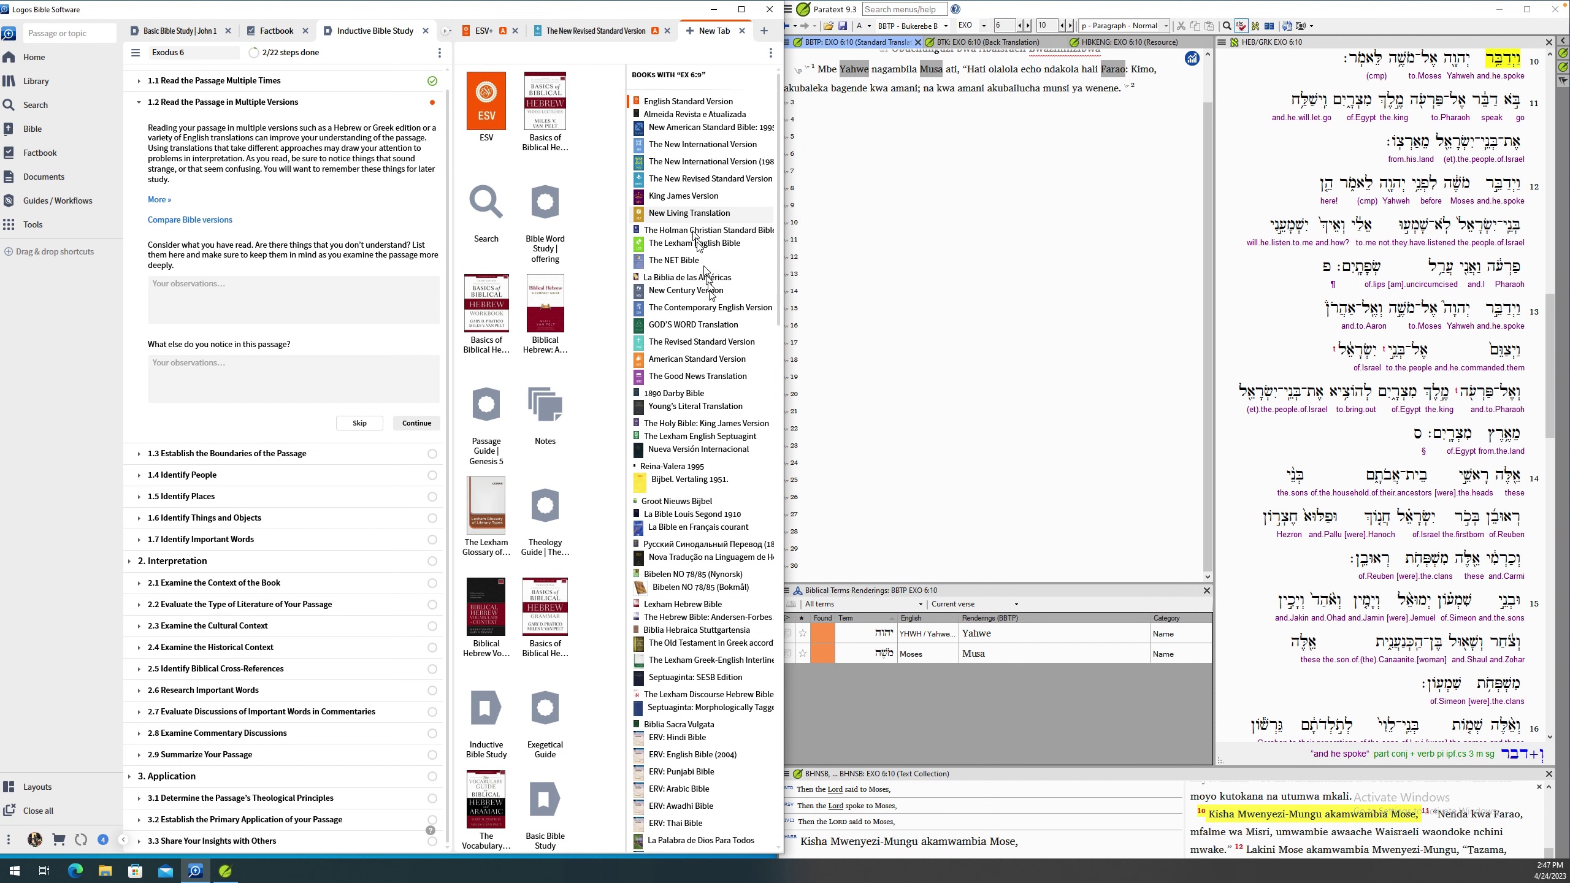
pyautogui.scroll(-10, 711, 319)
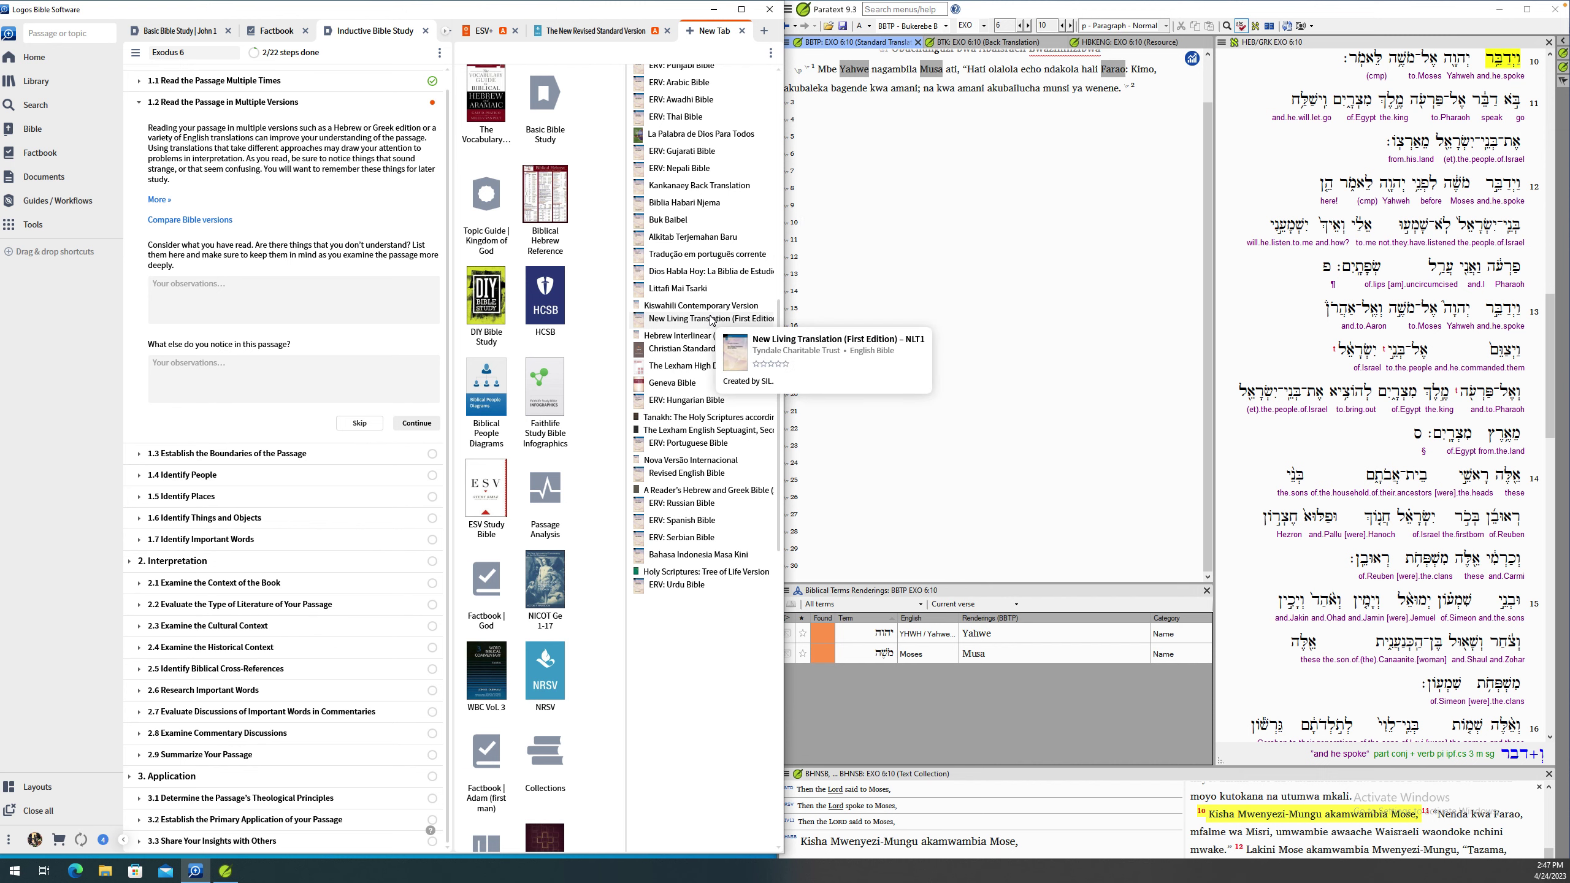
pyautogui.scroll(3, 711, 320)
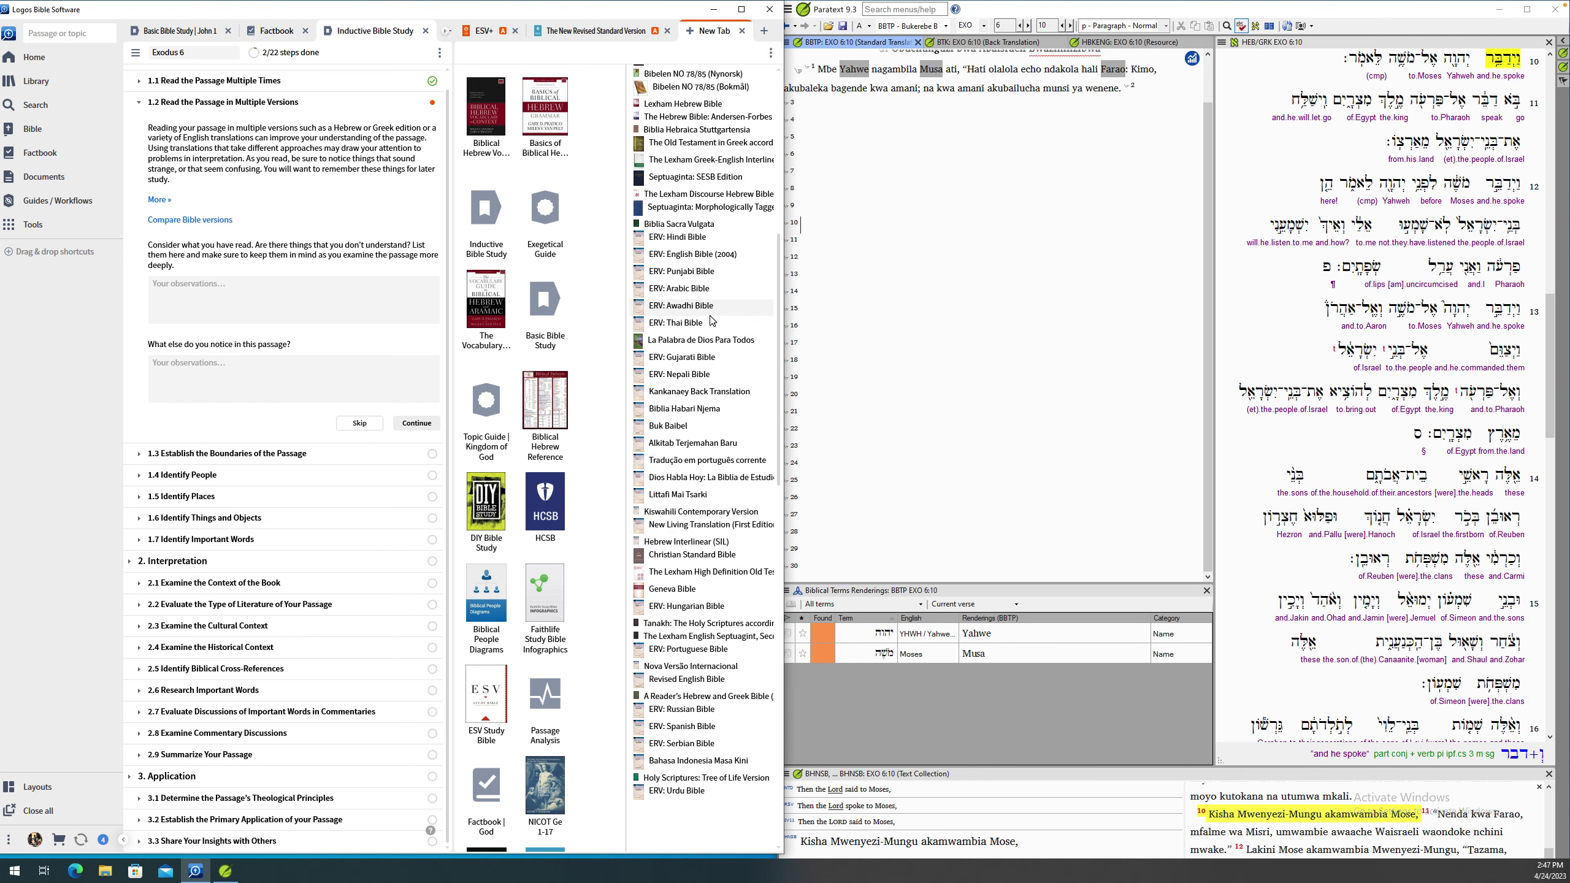
pyautogui.scroll(8, 711, 319)
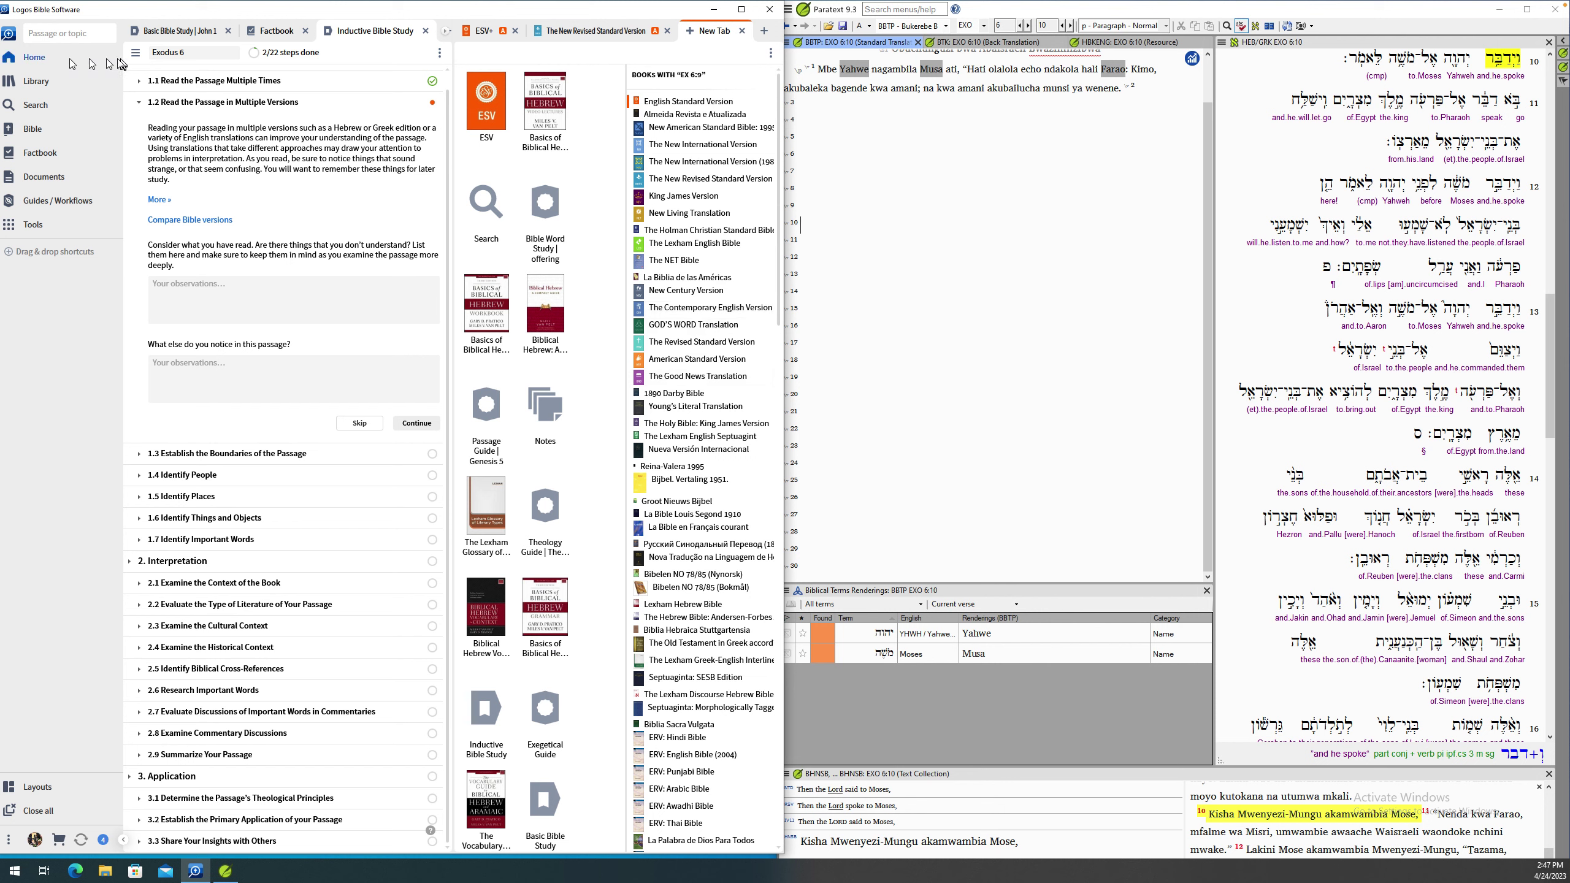
# - Search the library's Bible commentaries for "swahili", switching the scope from Add to Library to the owned Library
pyautogui.click(35, 82)
pyautogui.click(290, 105)
pyautogui.click(80, 86)
pyautogui.click(176, 83)
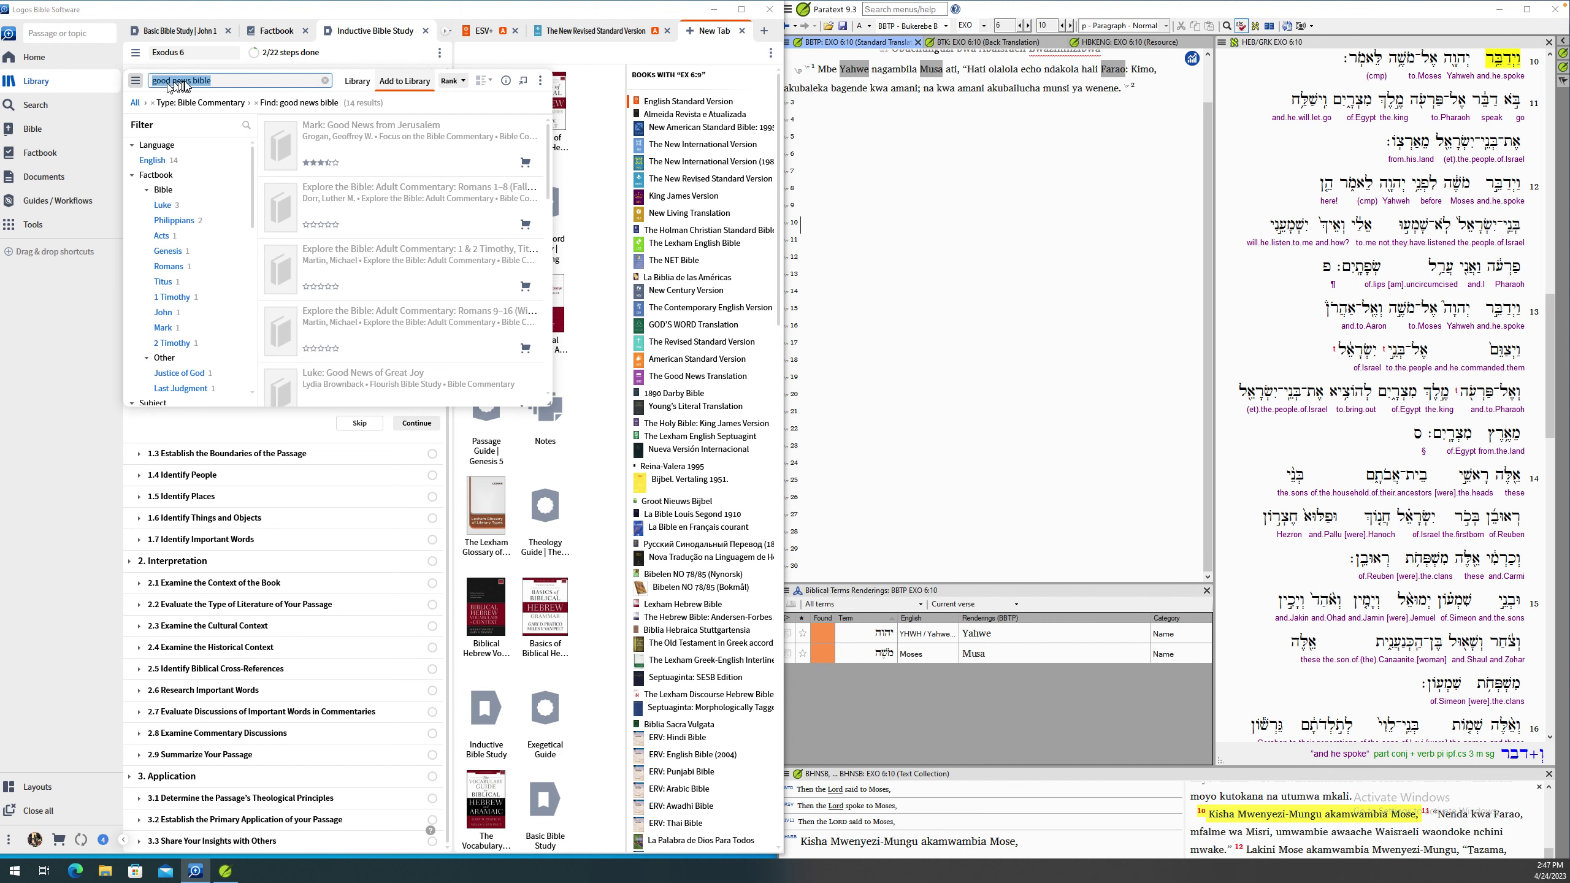
pyautogui.write('swahili')
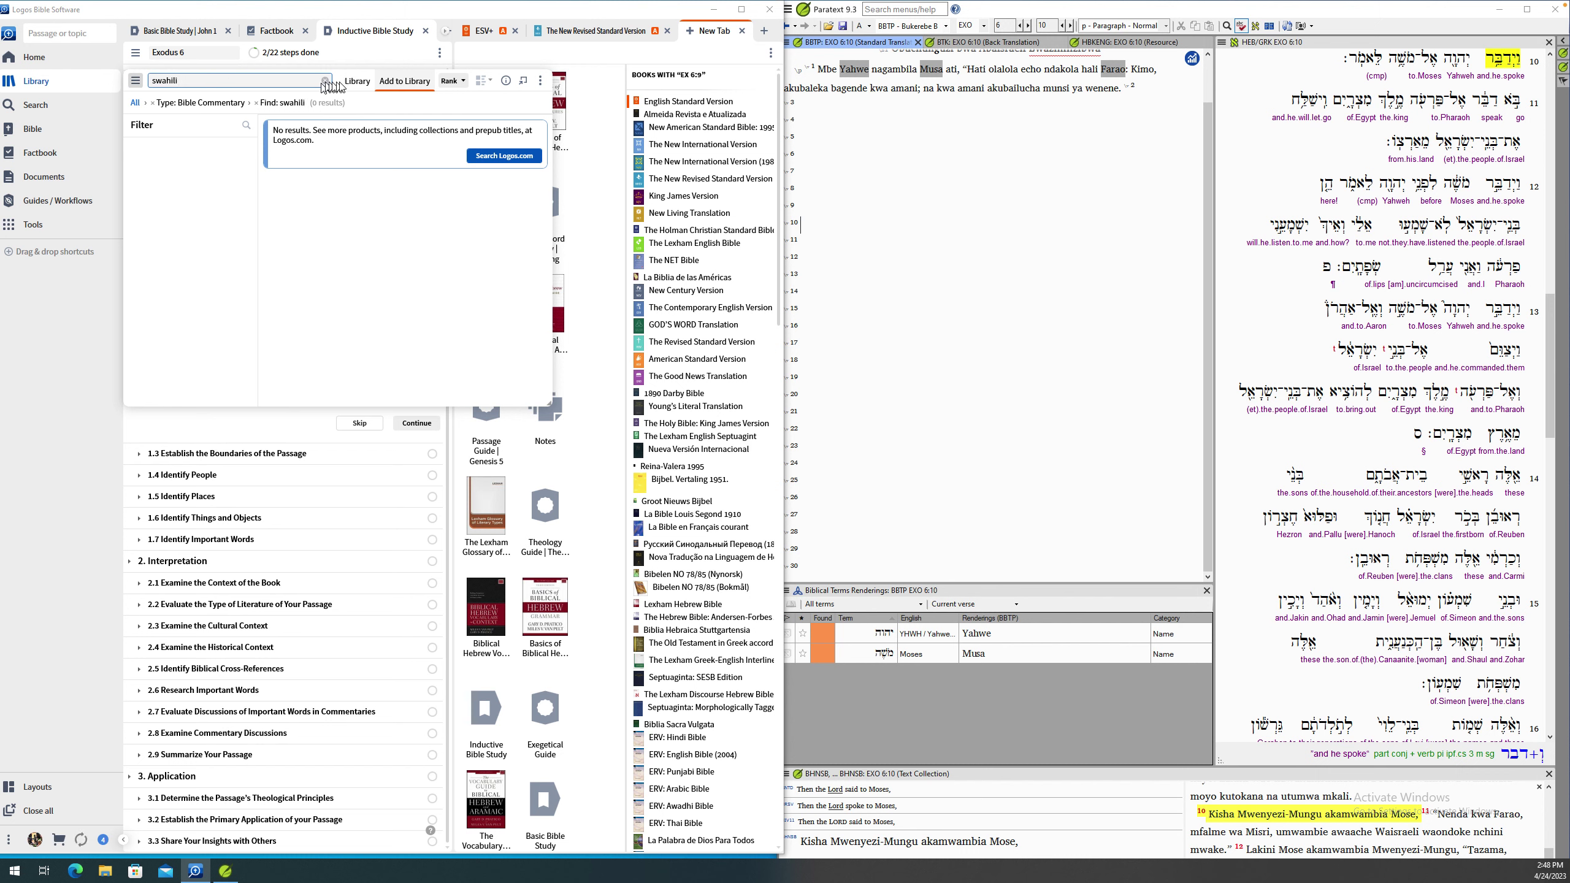
pyautogui.click(356, 81)
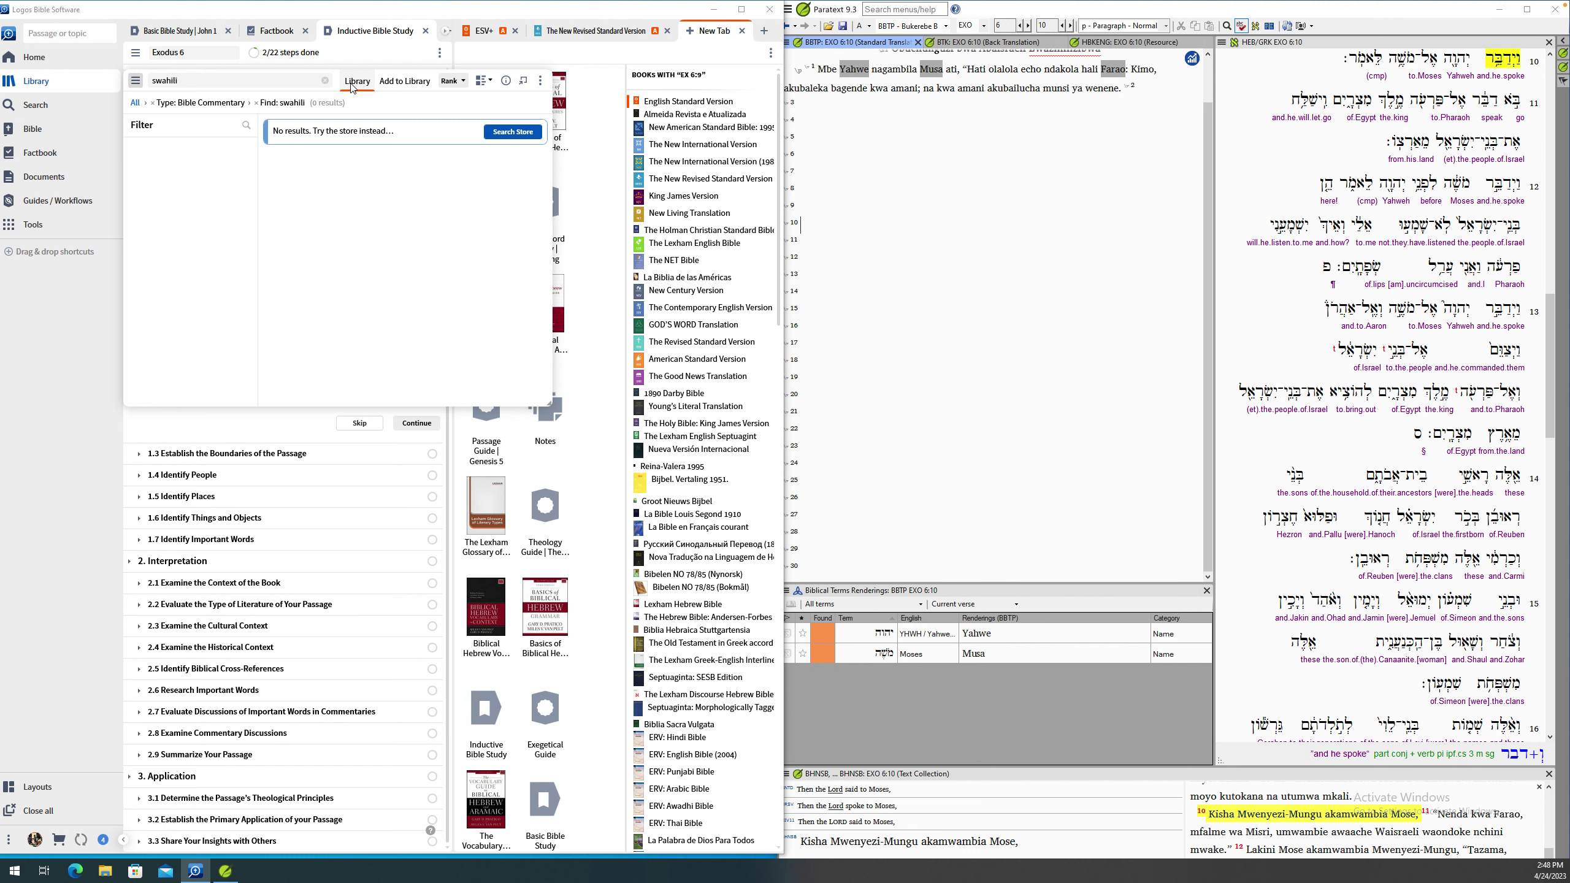
# - Clear the library filters, find "swah" and open Biblia Habari Njema as a tab directly after the NRSV
pyautogui.click(135, 104)
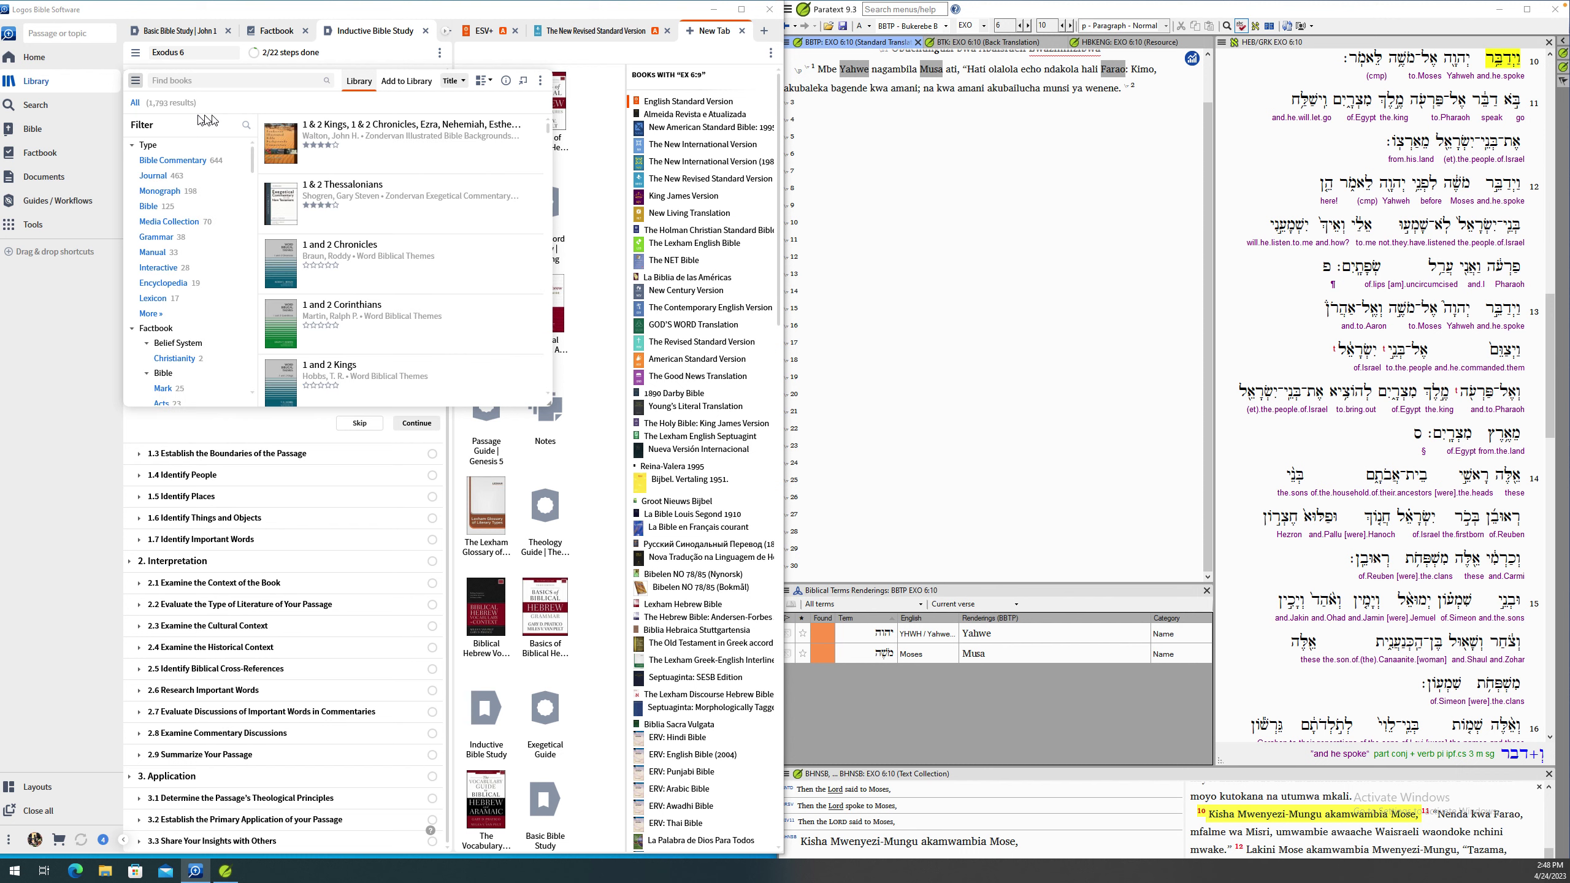
pyautogui.click(191, 82)
pyautogui.write('sw')
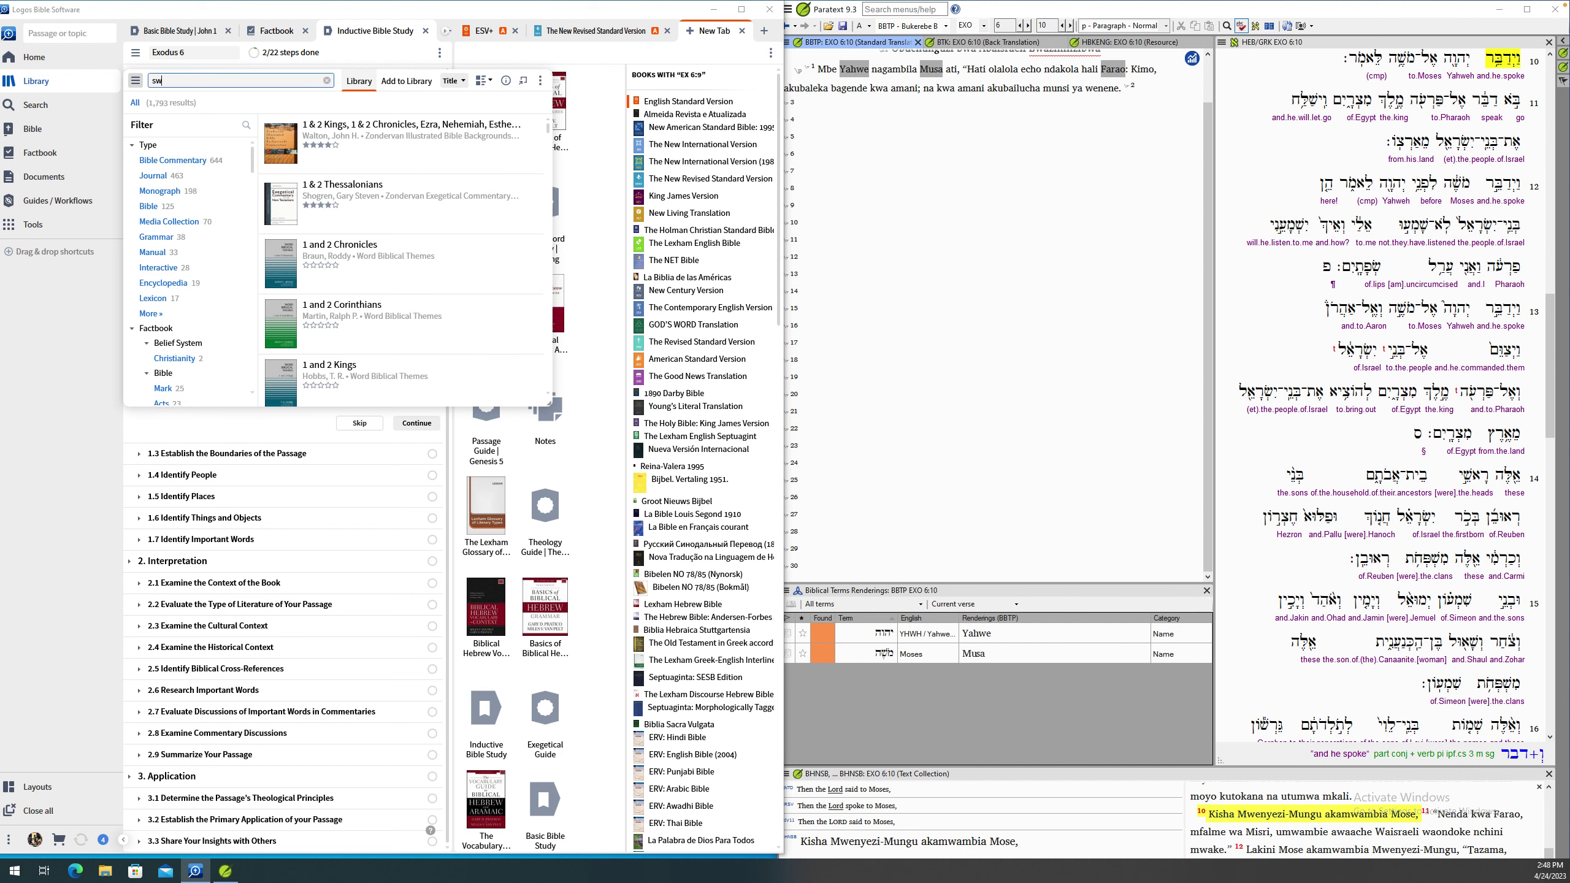
pyautogui.write('ah')
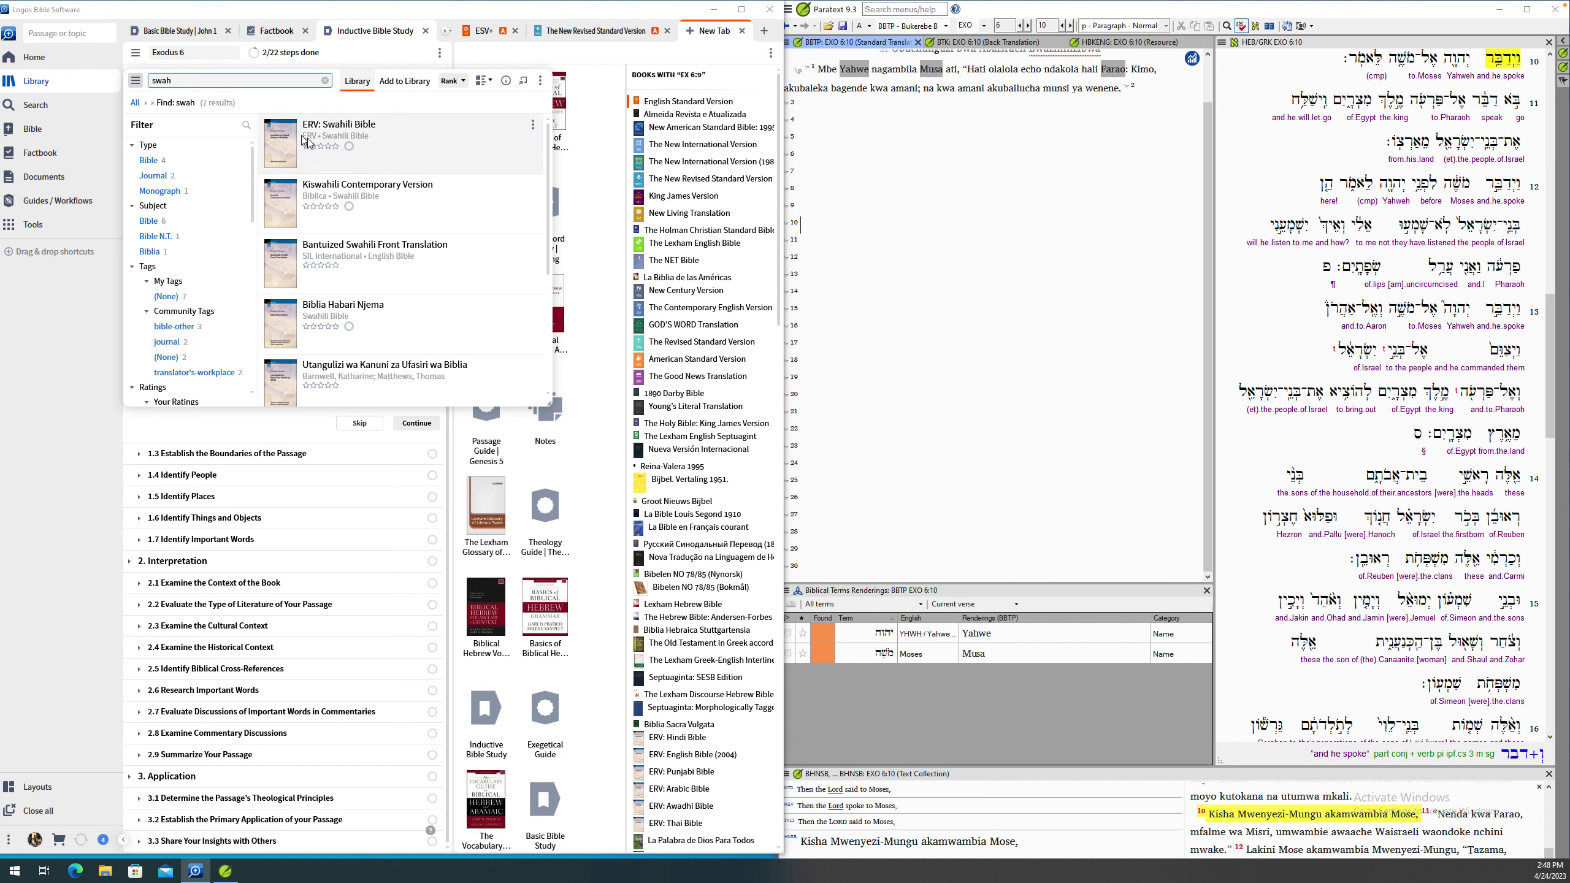
pyautogui.moveTo(279, 203)
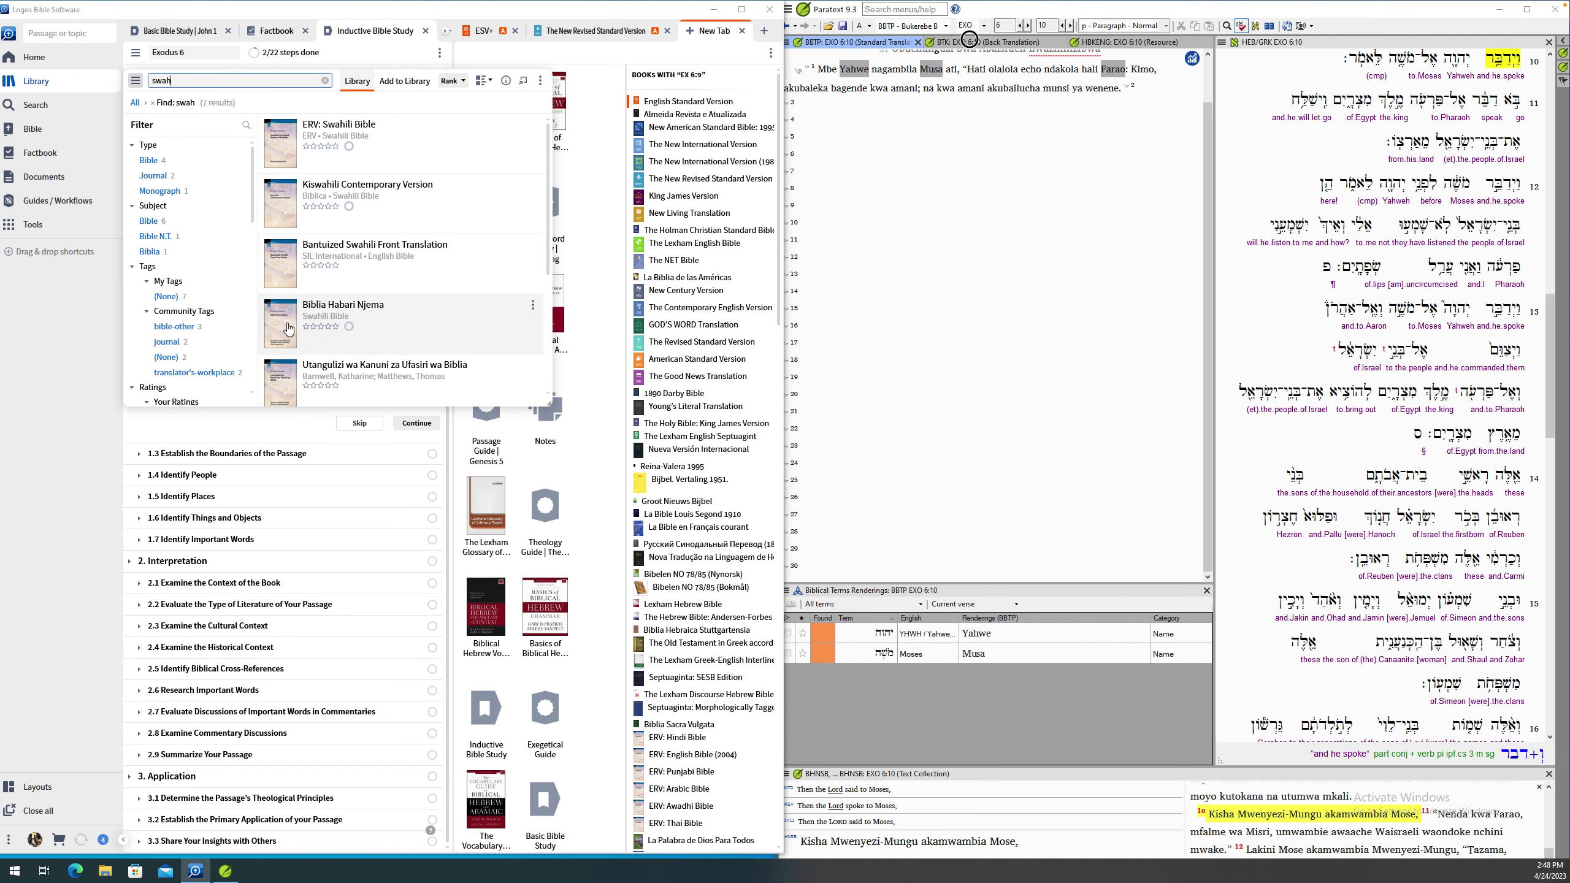
pyautogui.press('Escape')
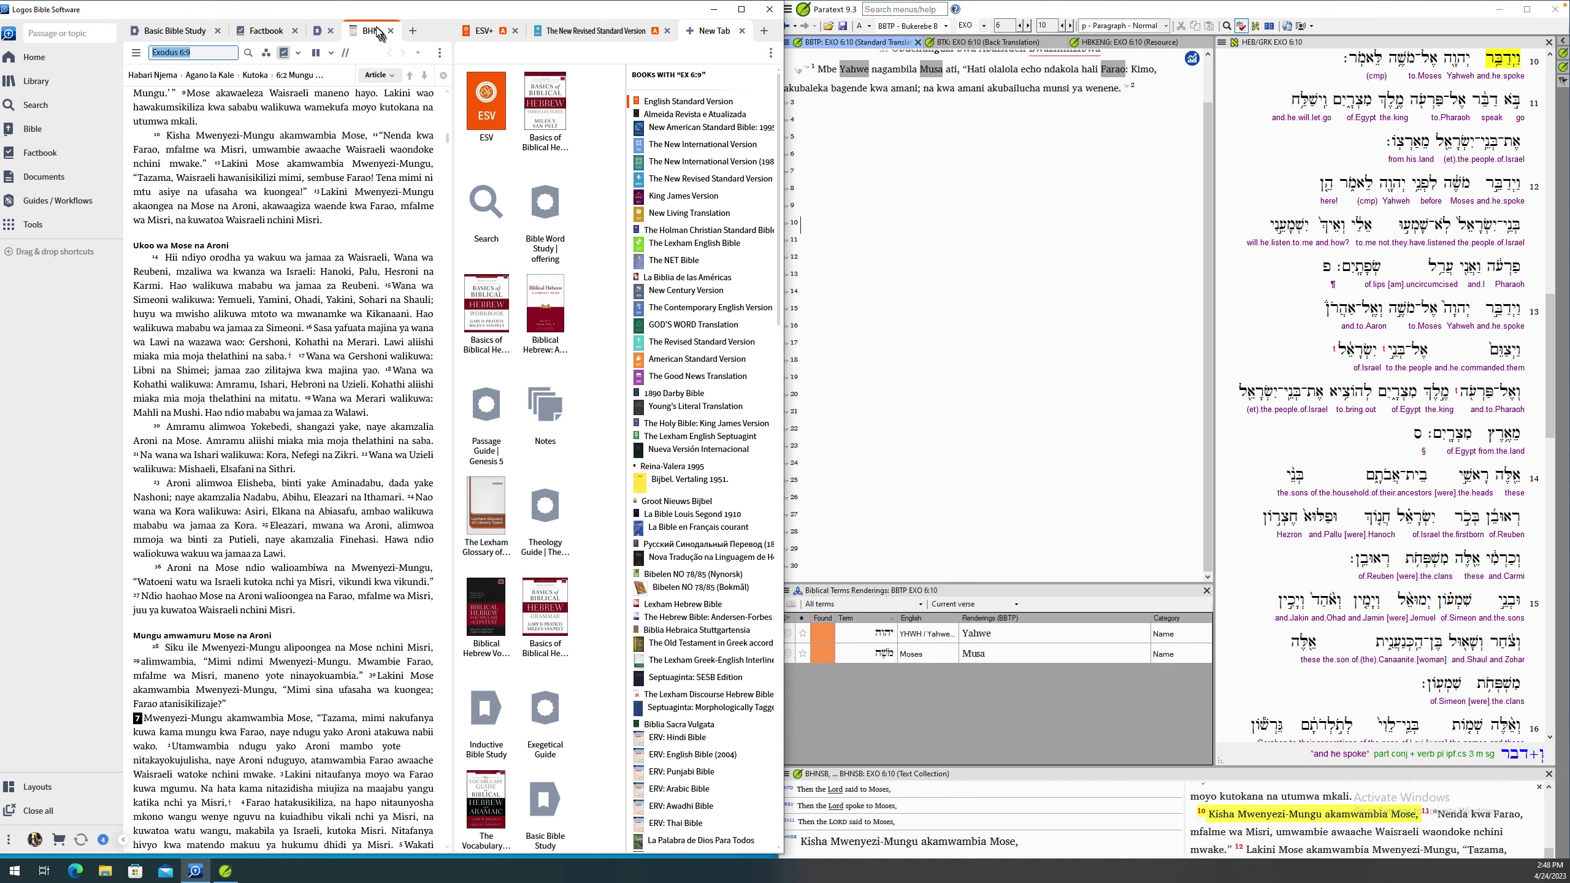
pyautogui.moveTo(391, 27); pyautogui.dragTo(678, 35)
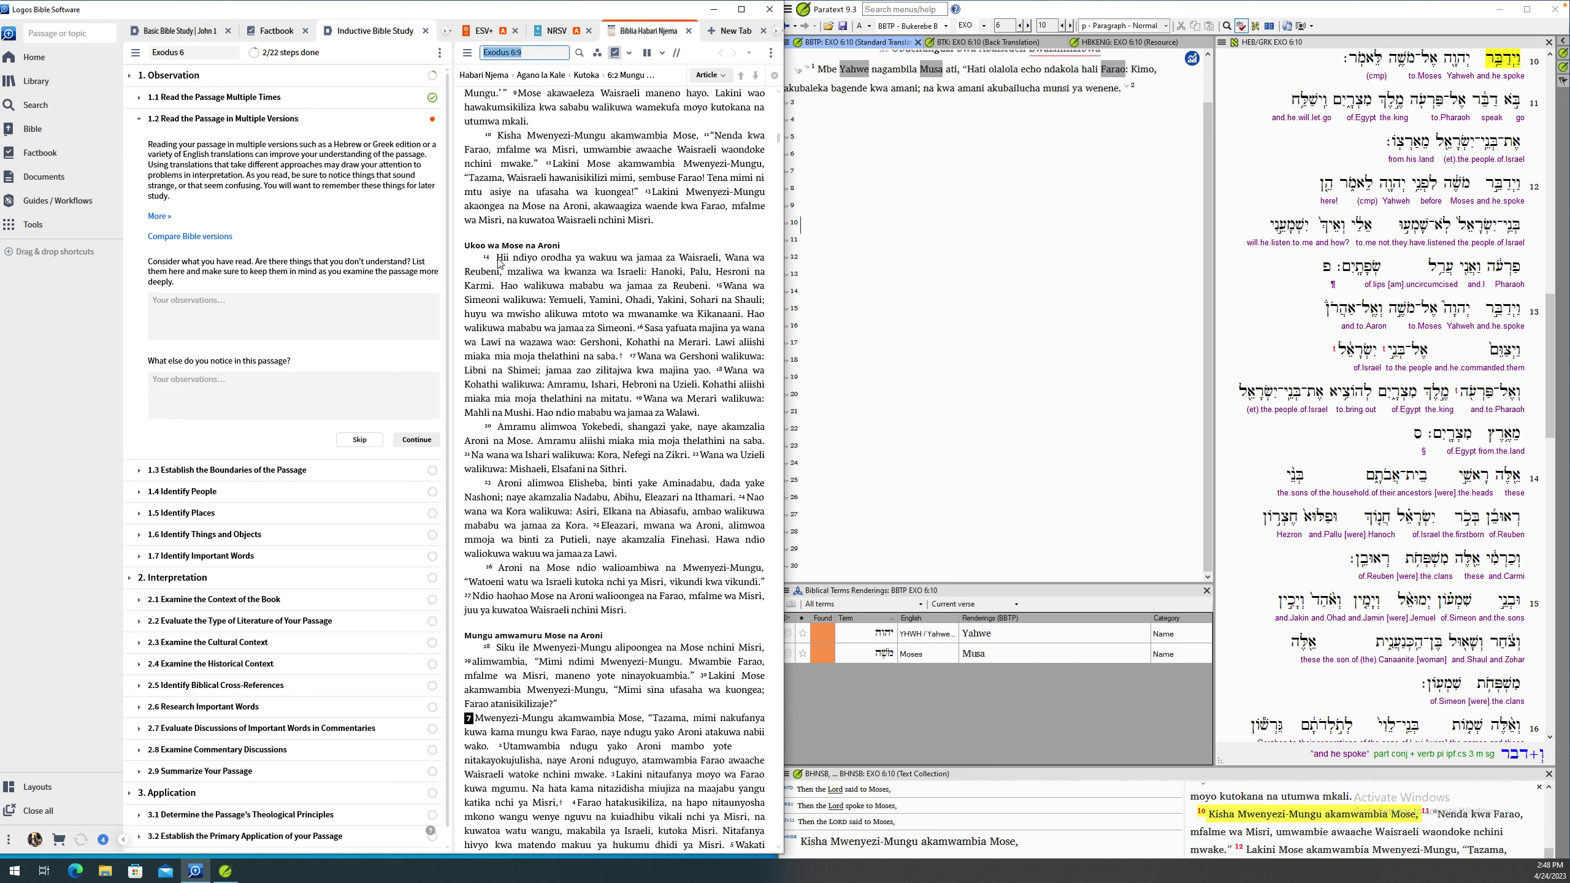
# - Highlight Exodus 6:14–15 in Biblia Habari Njema in yellow, and complete 1.2 Read the Passage in Multiple Versions
pyautogui.moveTo(498, 260); pyautogui.dragTo(598, 339)
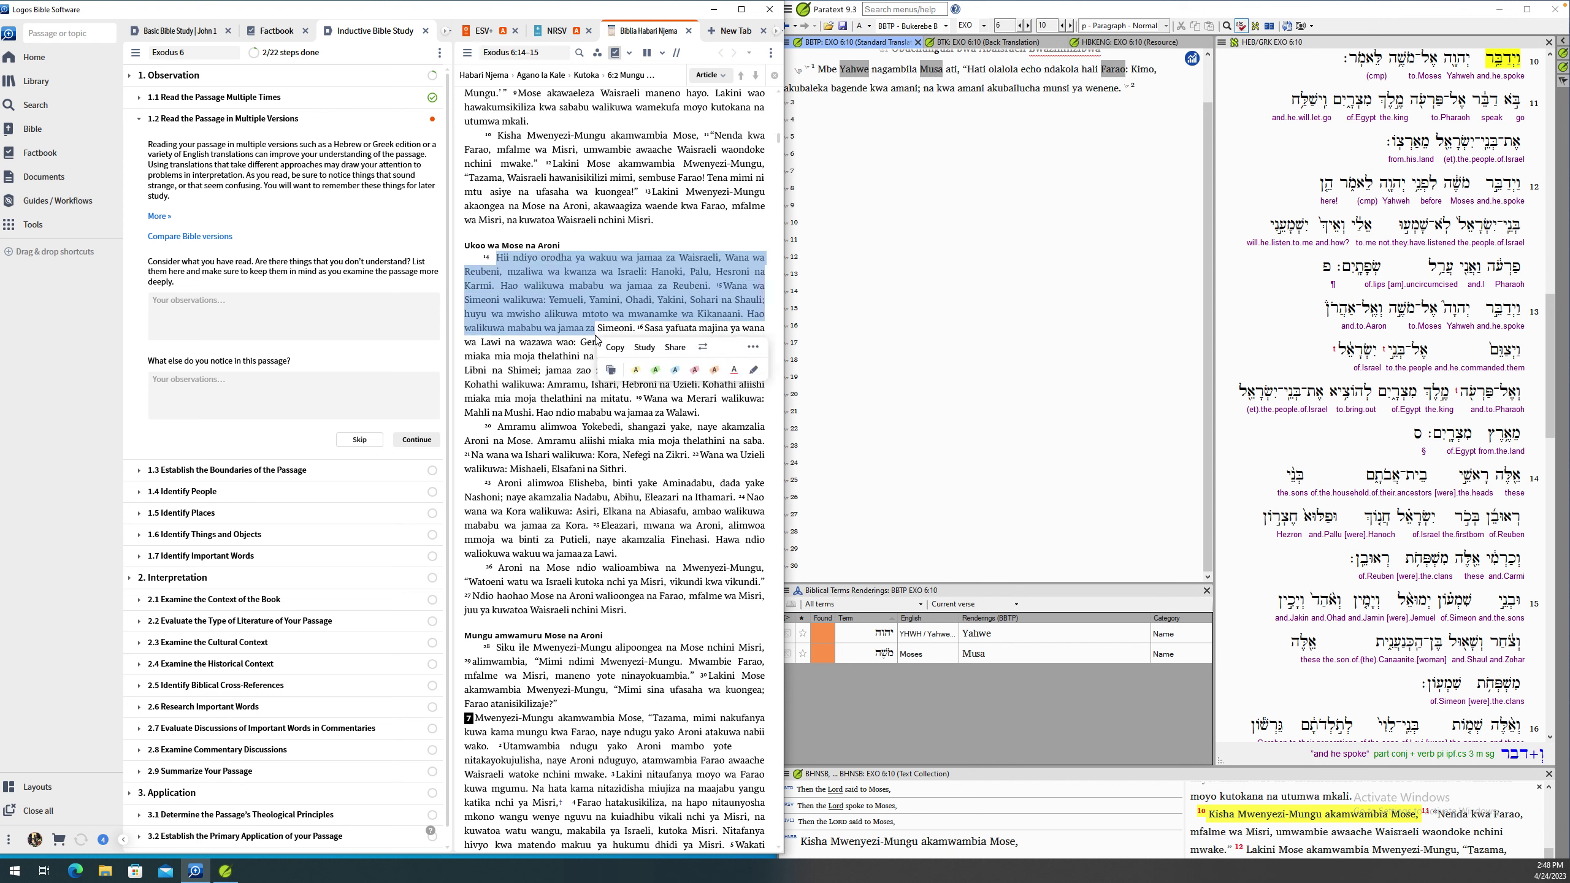
pyautogui.click(639, 373)
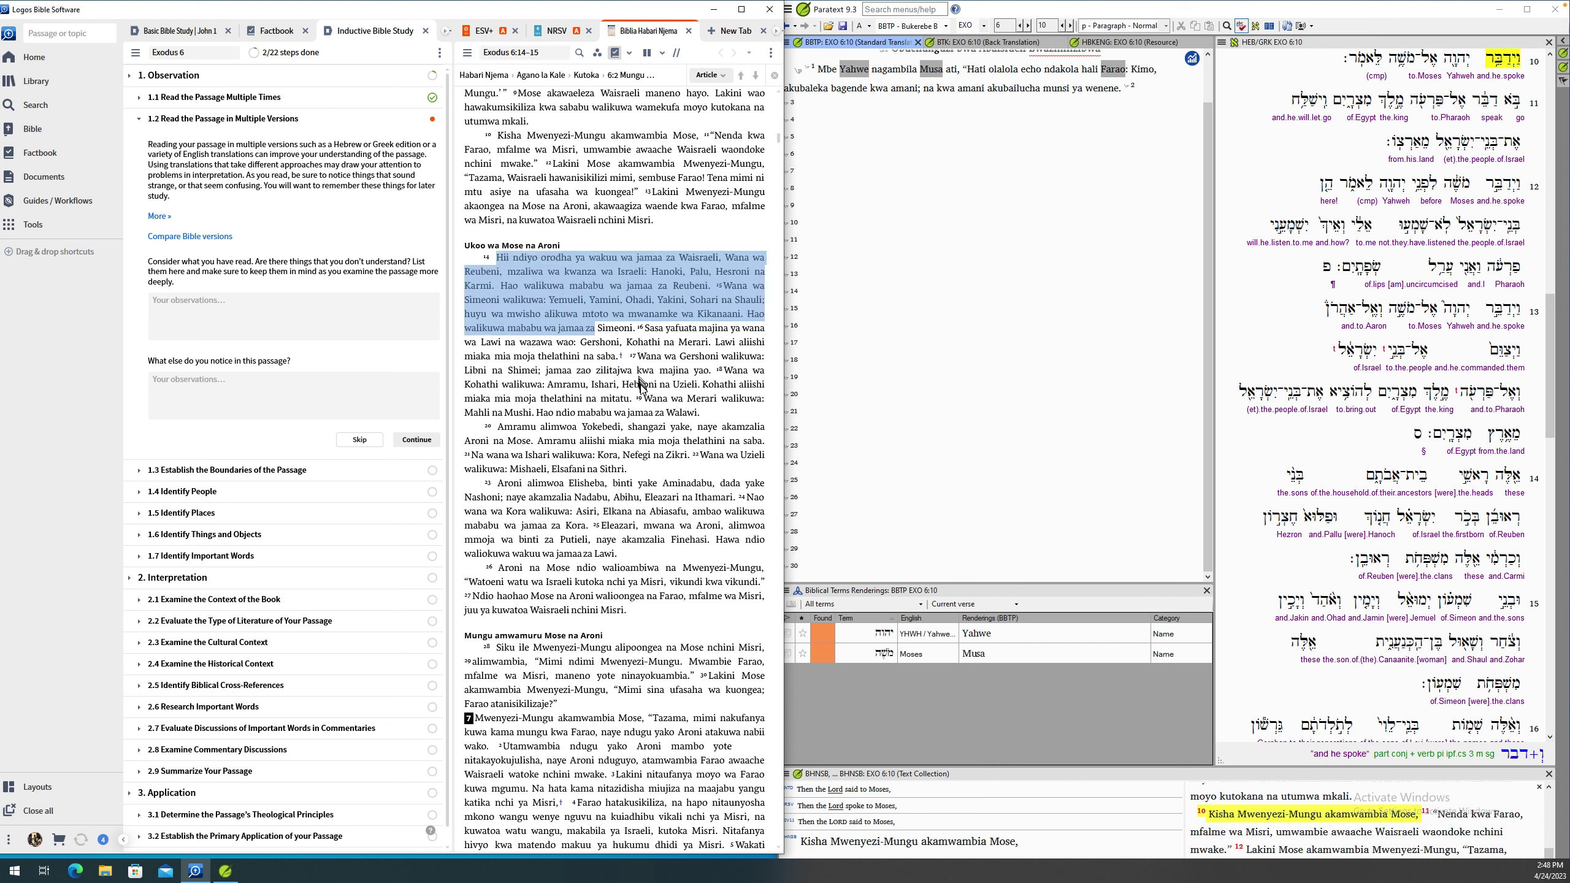
pyautogui.click(590, 357)
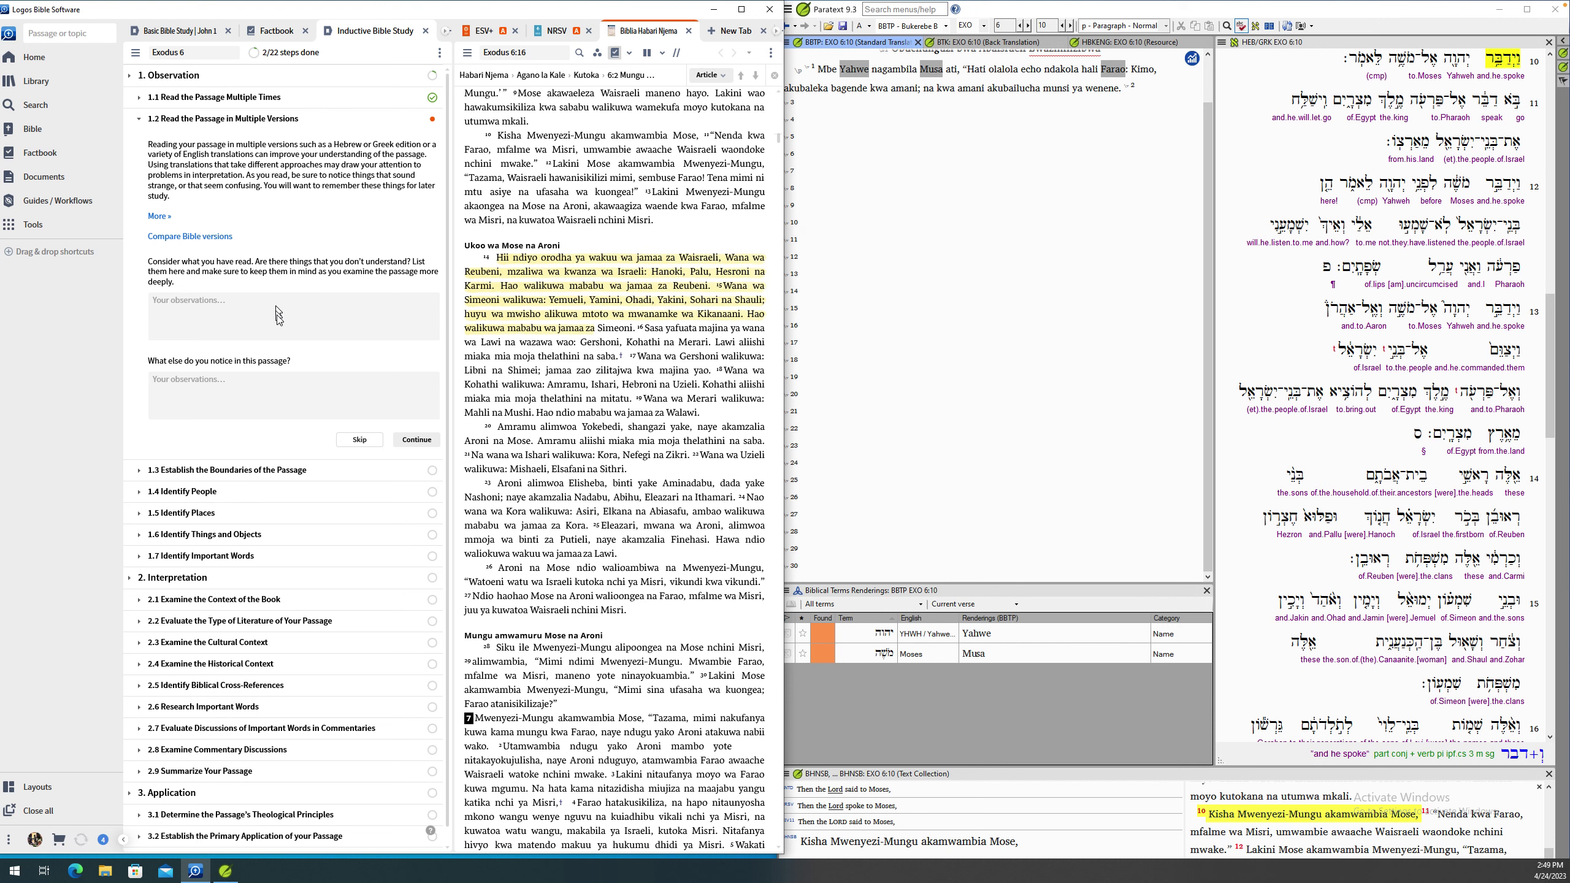
pyautogui.click(409, 441)
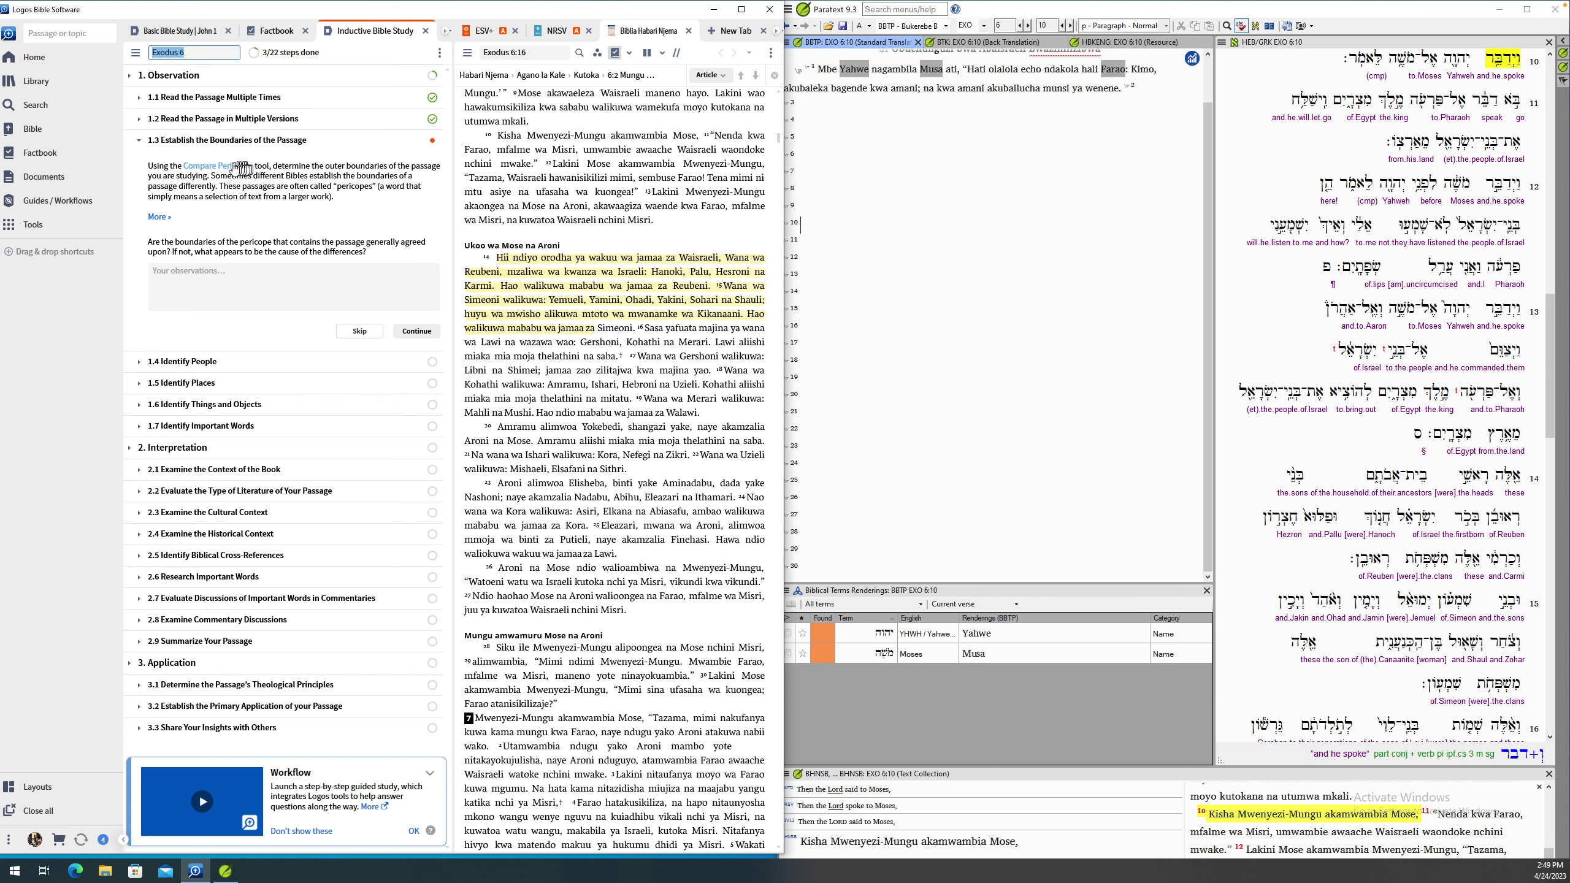
# - Open the Compare Pericopes tool from workflow step 1.3 and look through the available pericope sets
pyautogui.click(218, 172)
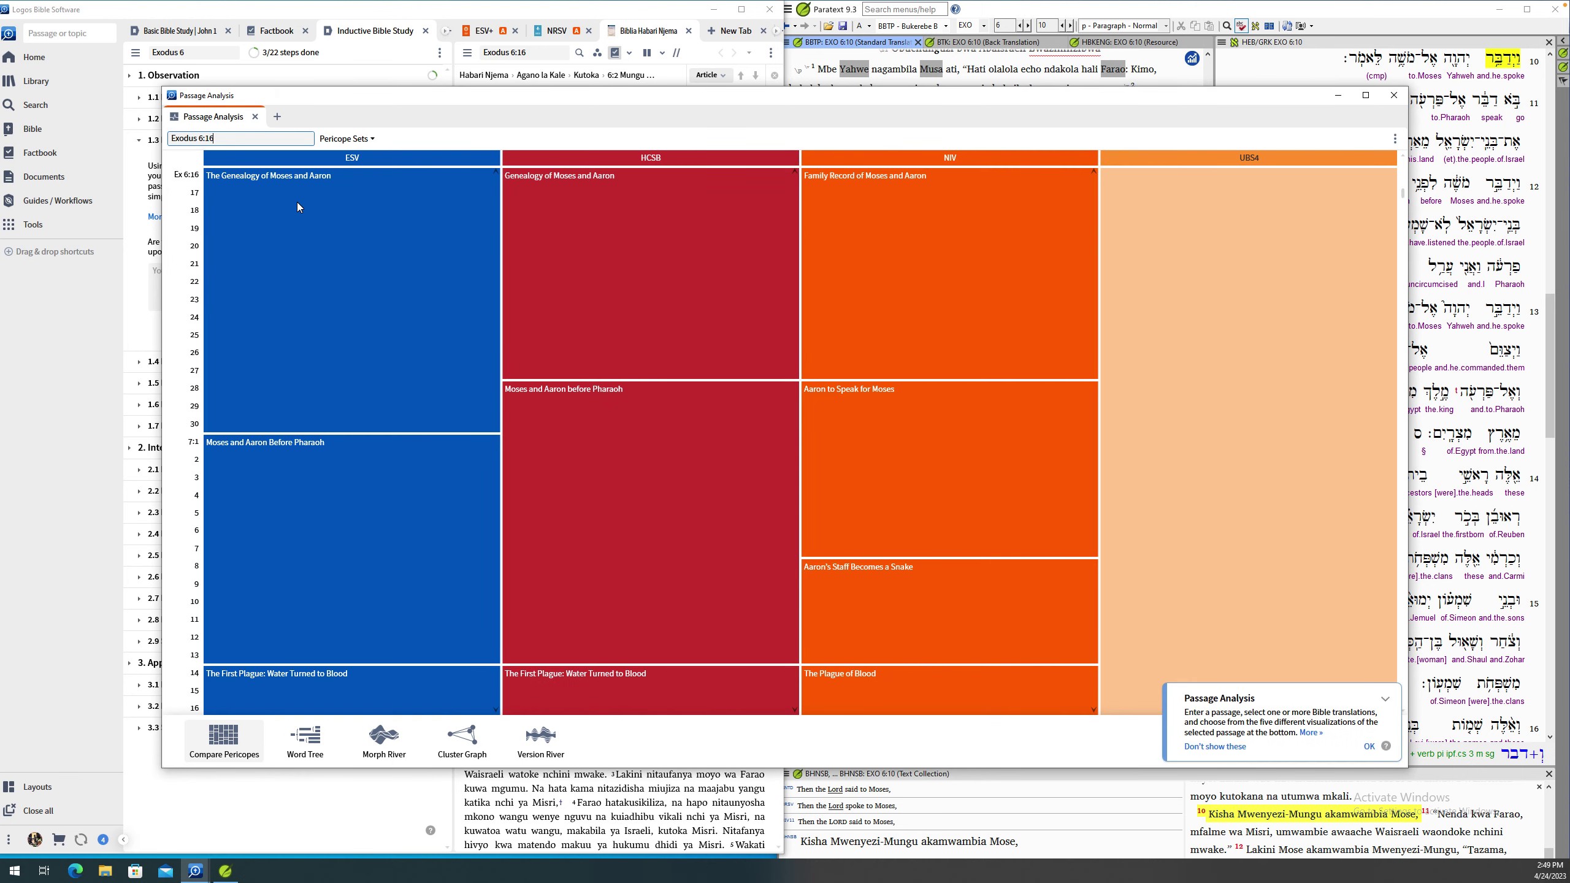
pyautogui.click(359, 141)
pyautogui.scroll(-3, 384, 179)
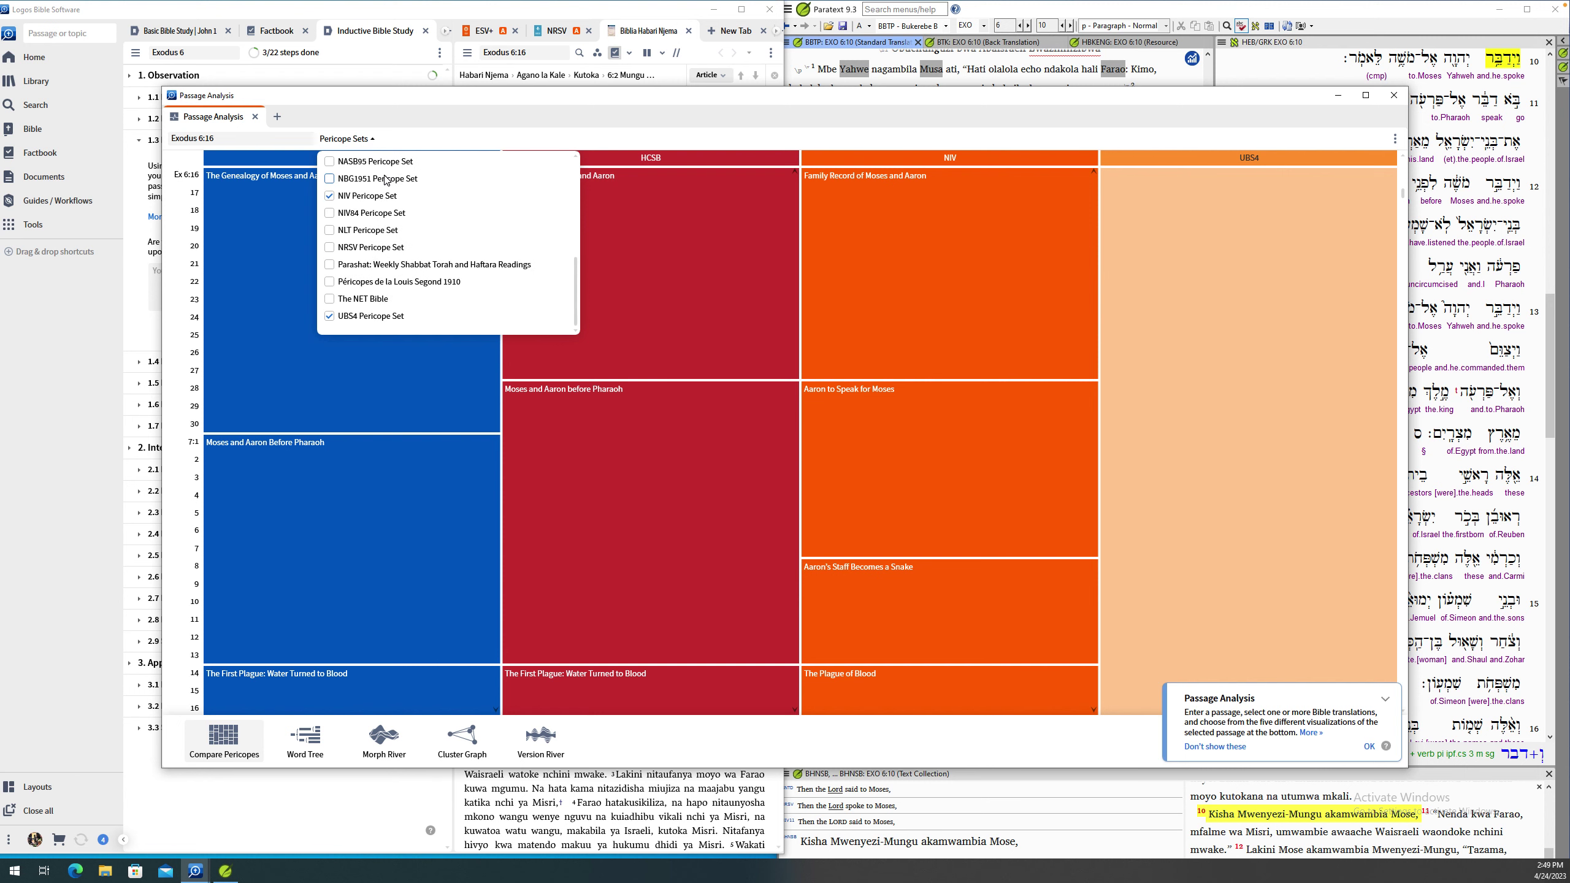
pyautogui.scroll(1, 386, 179)
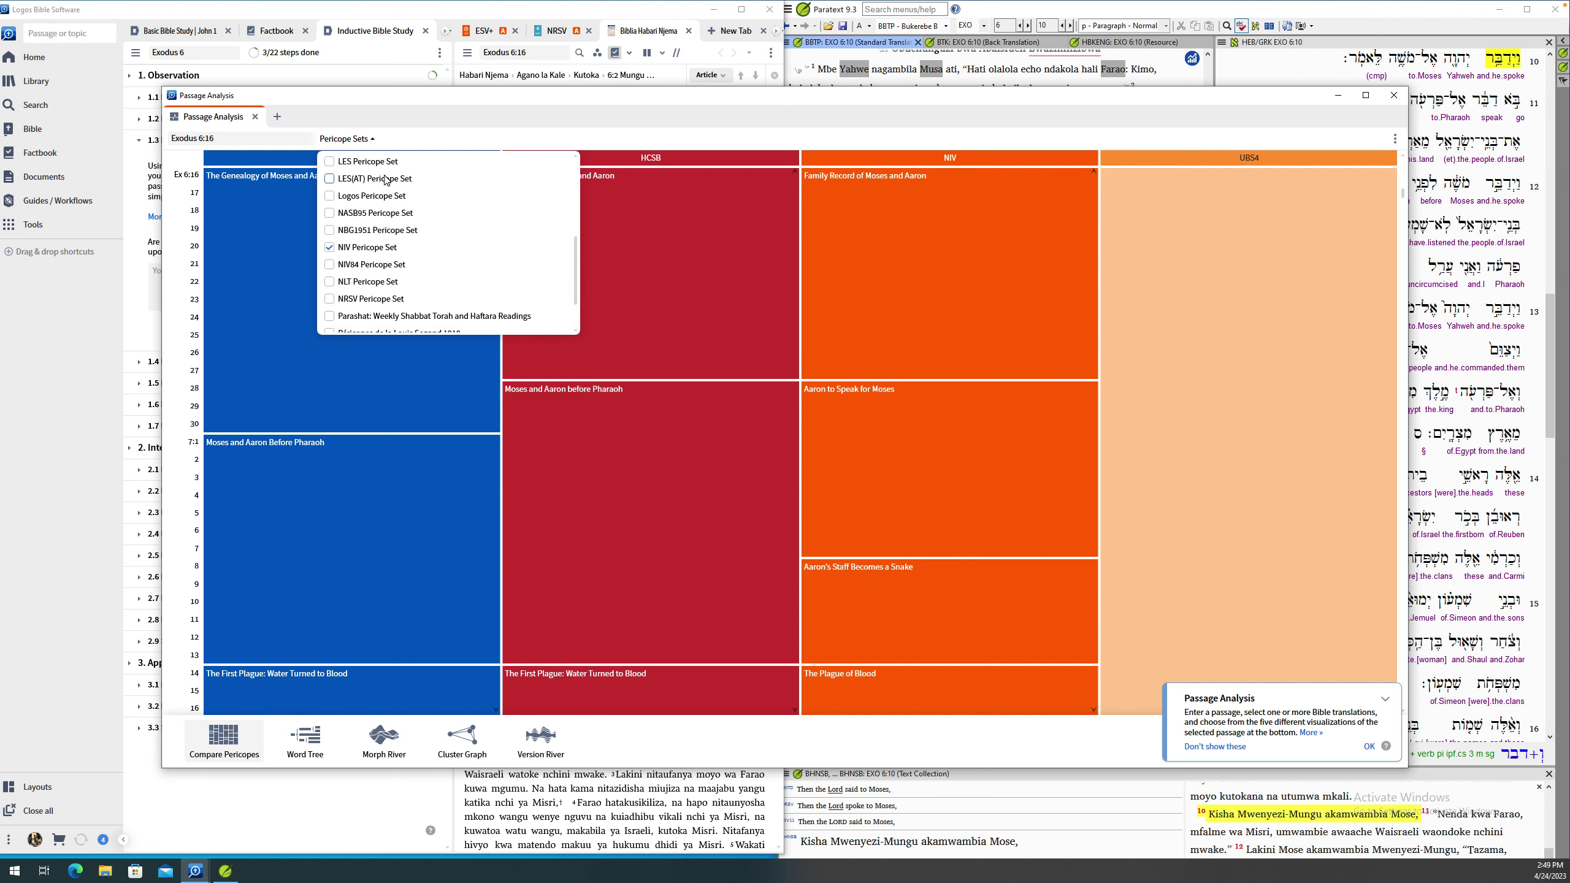
pyautogui.scroll(1, 386, 179)
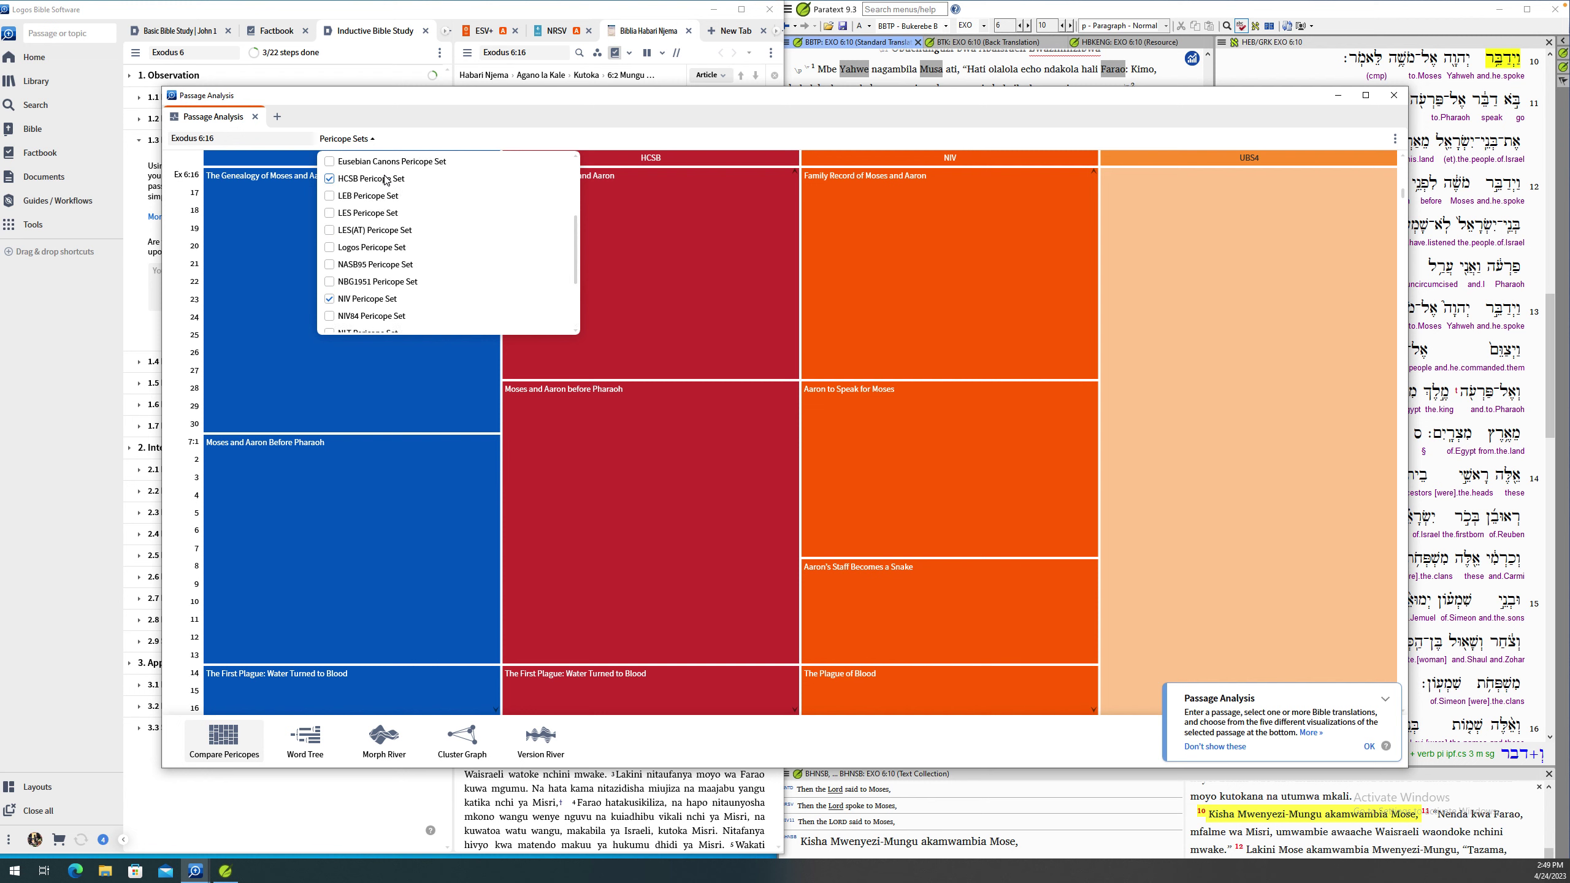
pyautogui.scroll(3, 386, 179)
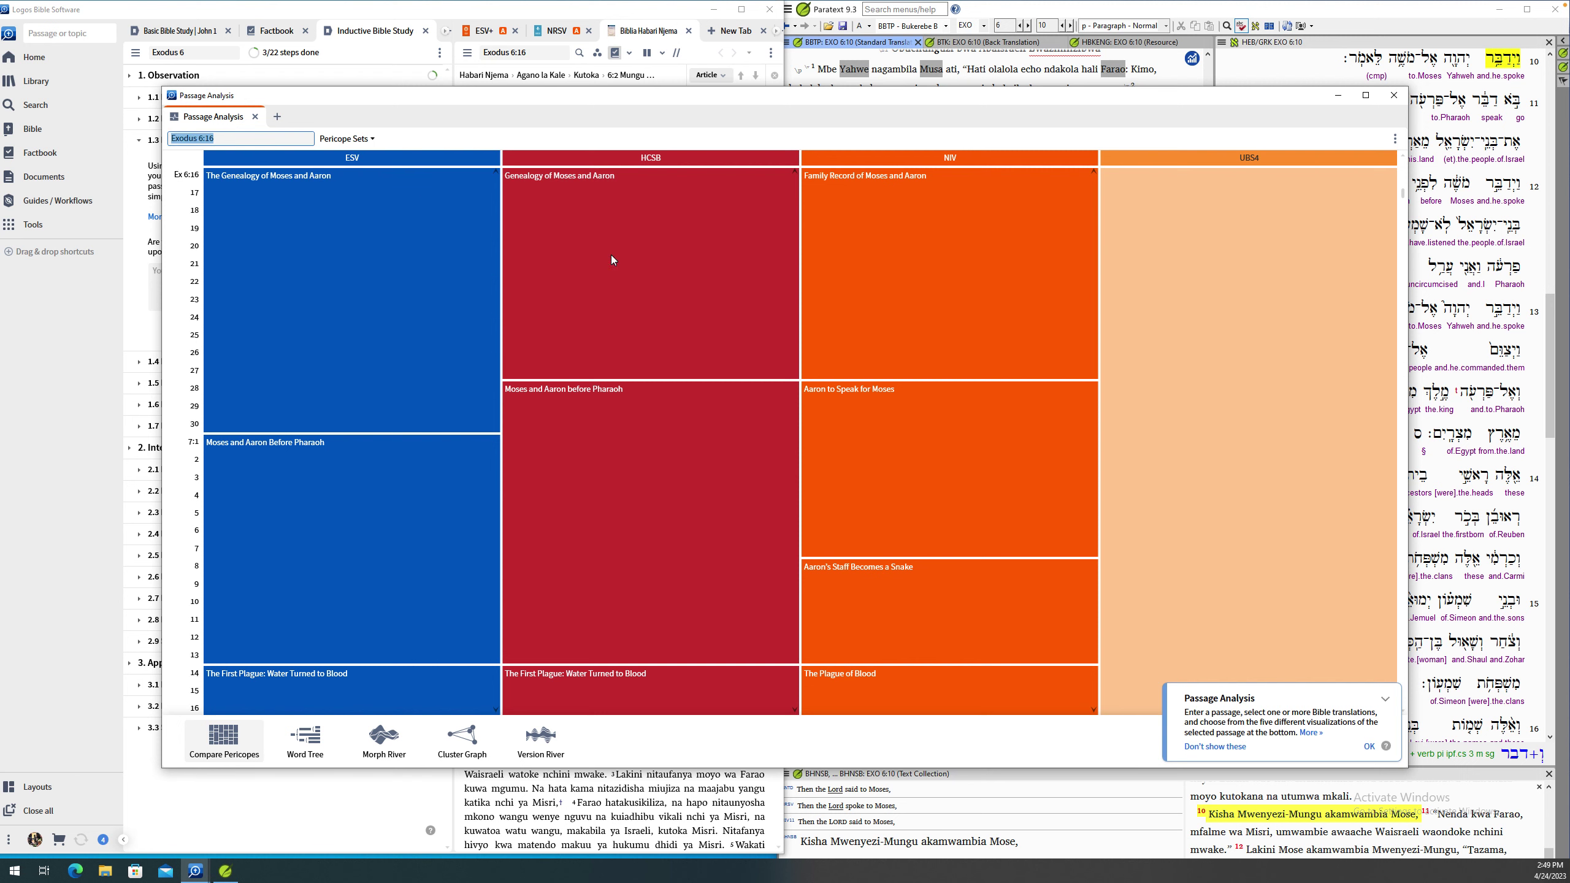
pyautogui.scroll(-1, 611, 260)
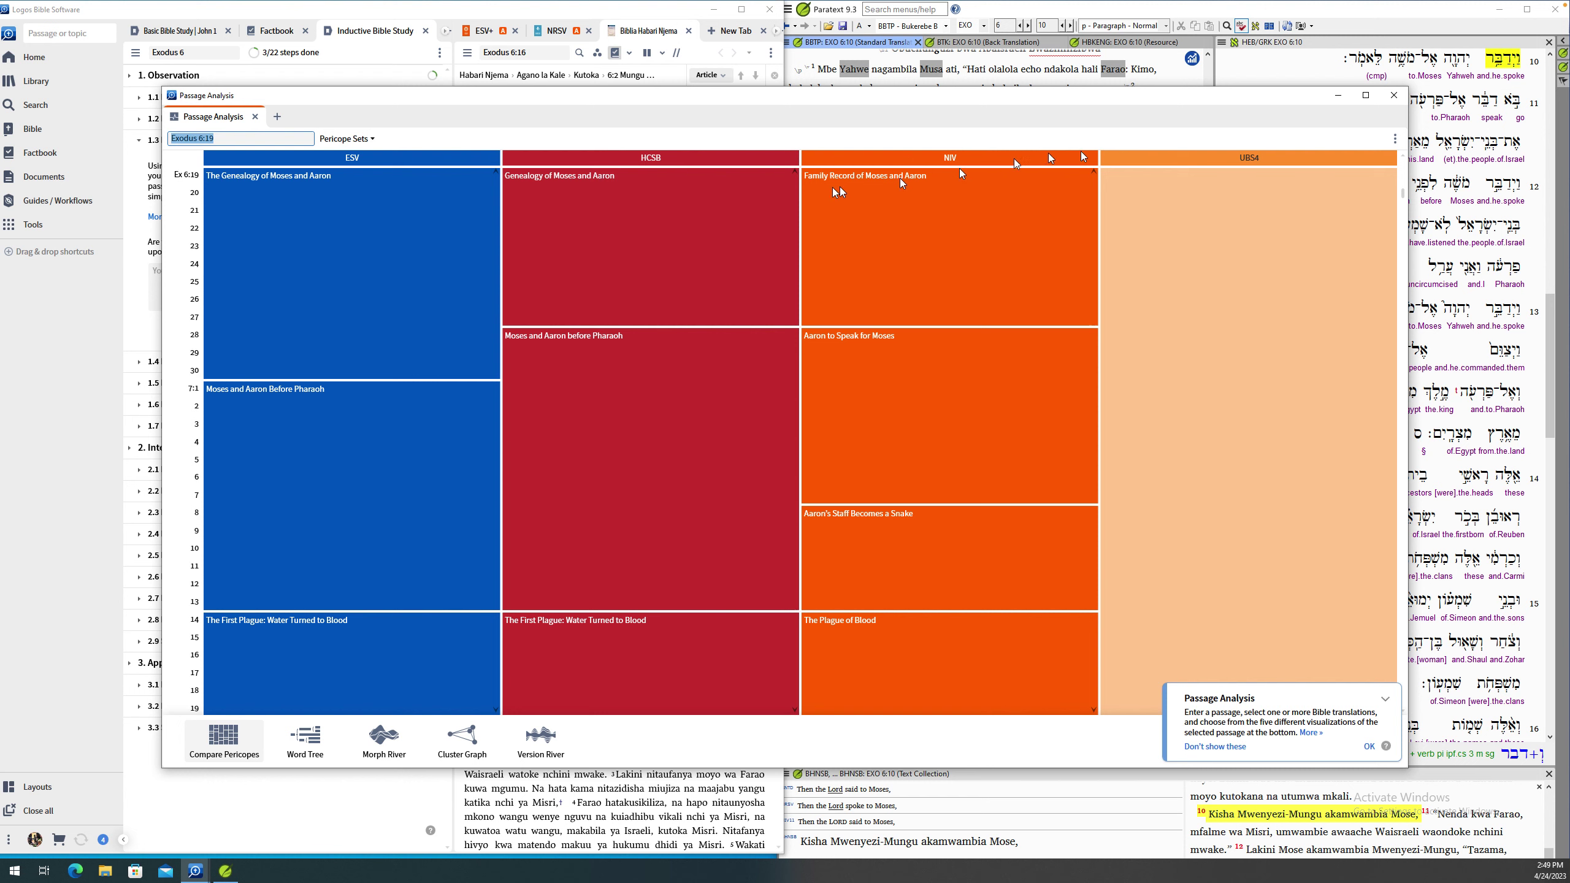
# - Remove the ESV pericope set from the comparison and add the NRSV pericope set
pyautogui.click(350, 140)
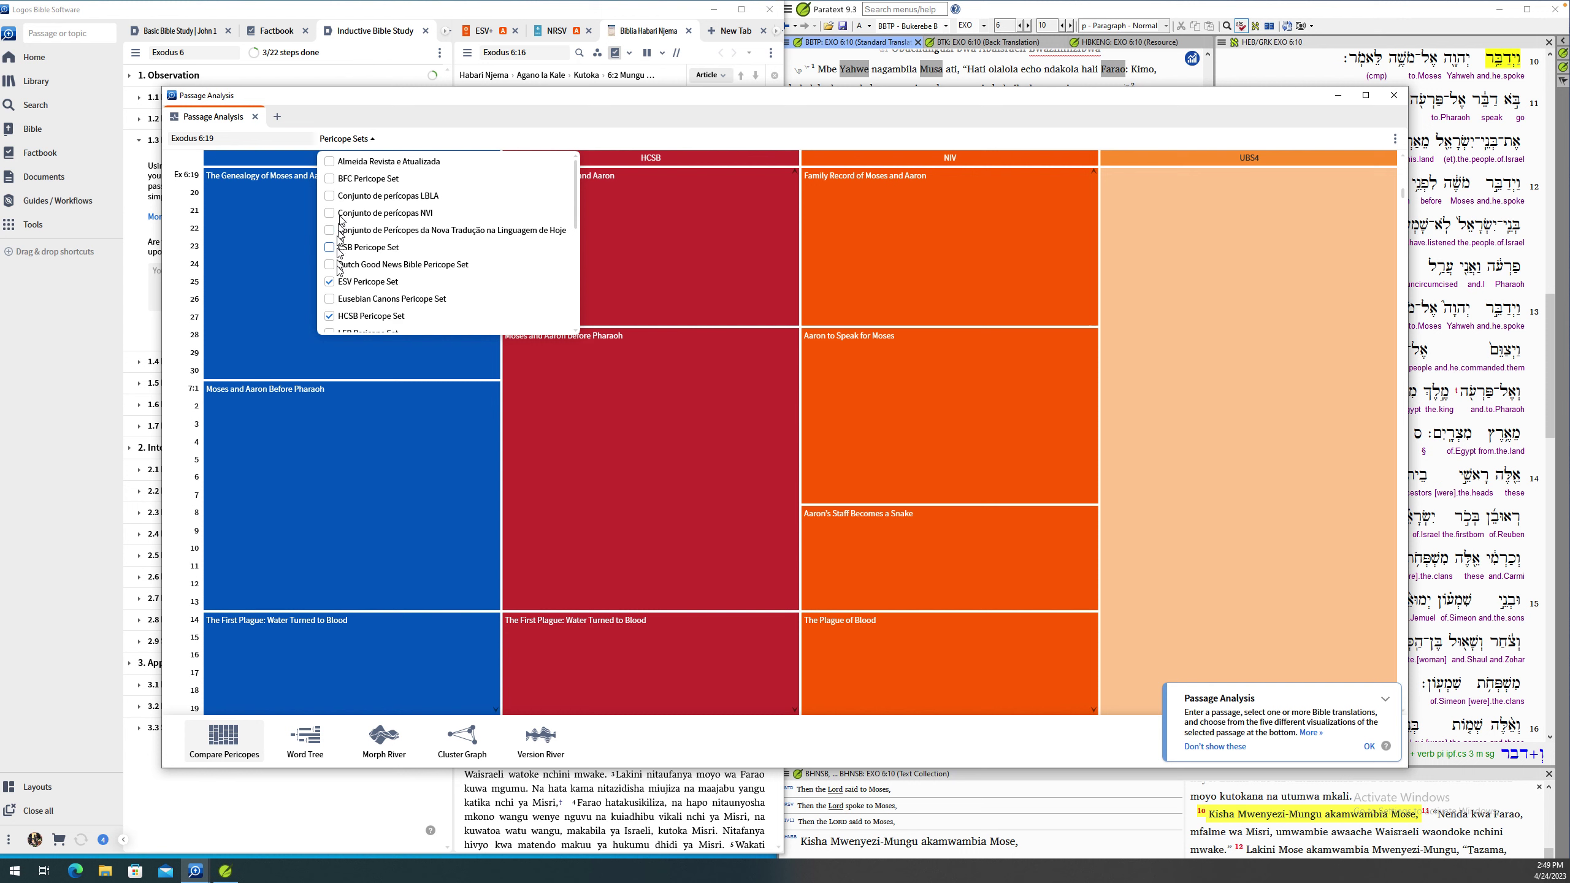
pyautogui.click(329, 282)
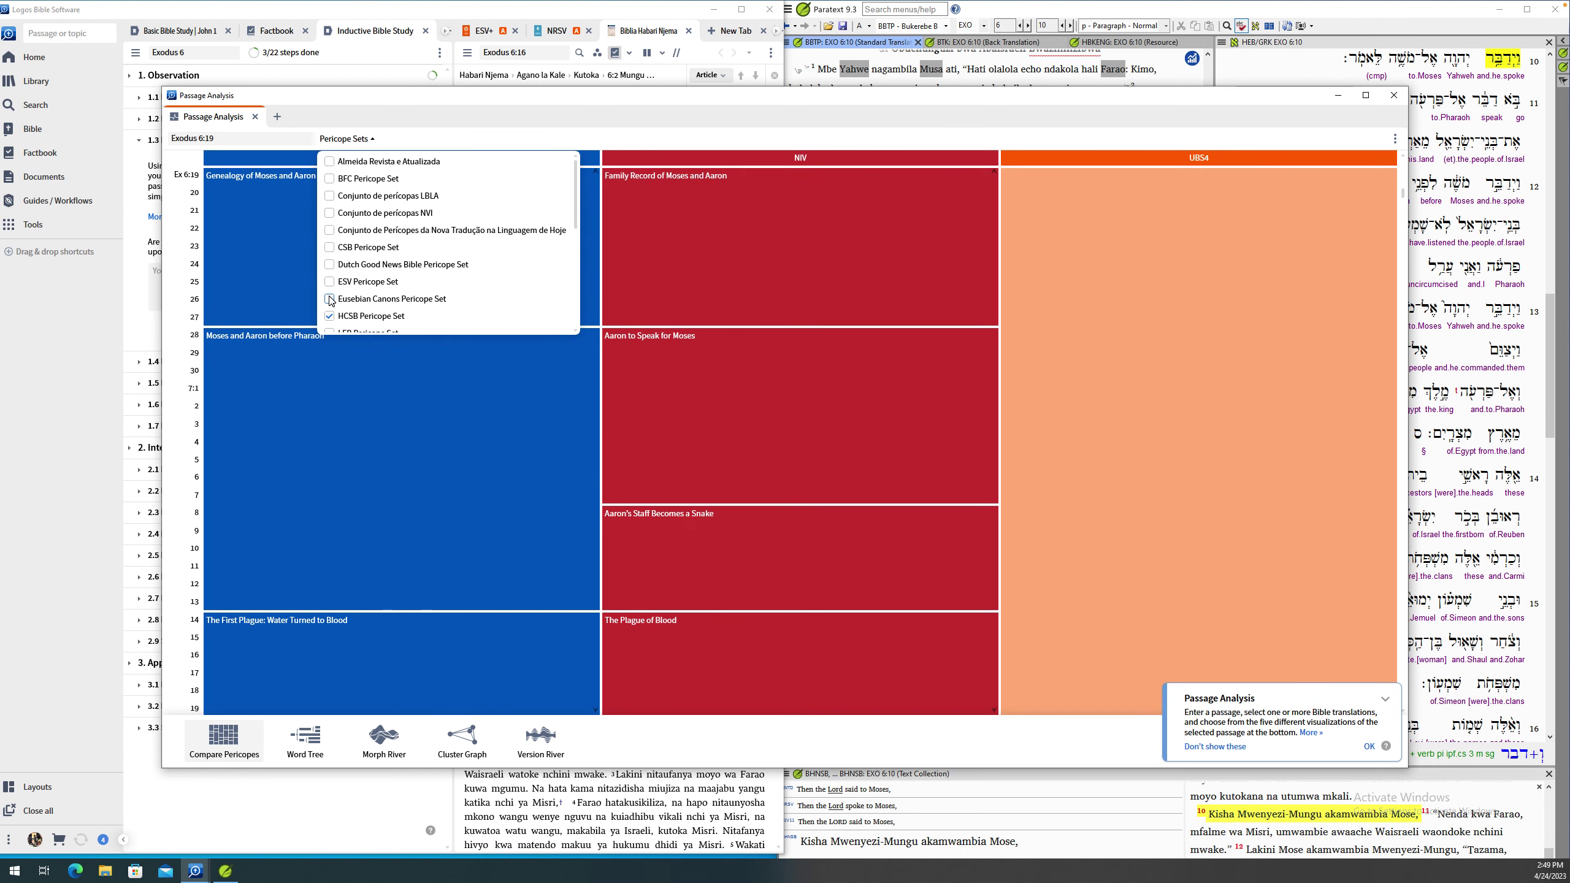
pyautogui.scroll(-2, 329, 299)
pyautogui.scroll(-2, 330, 299)
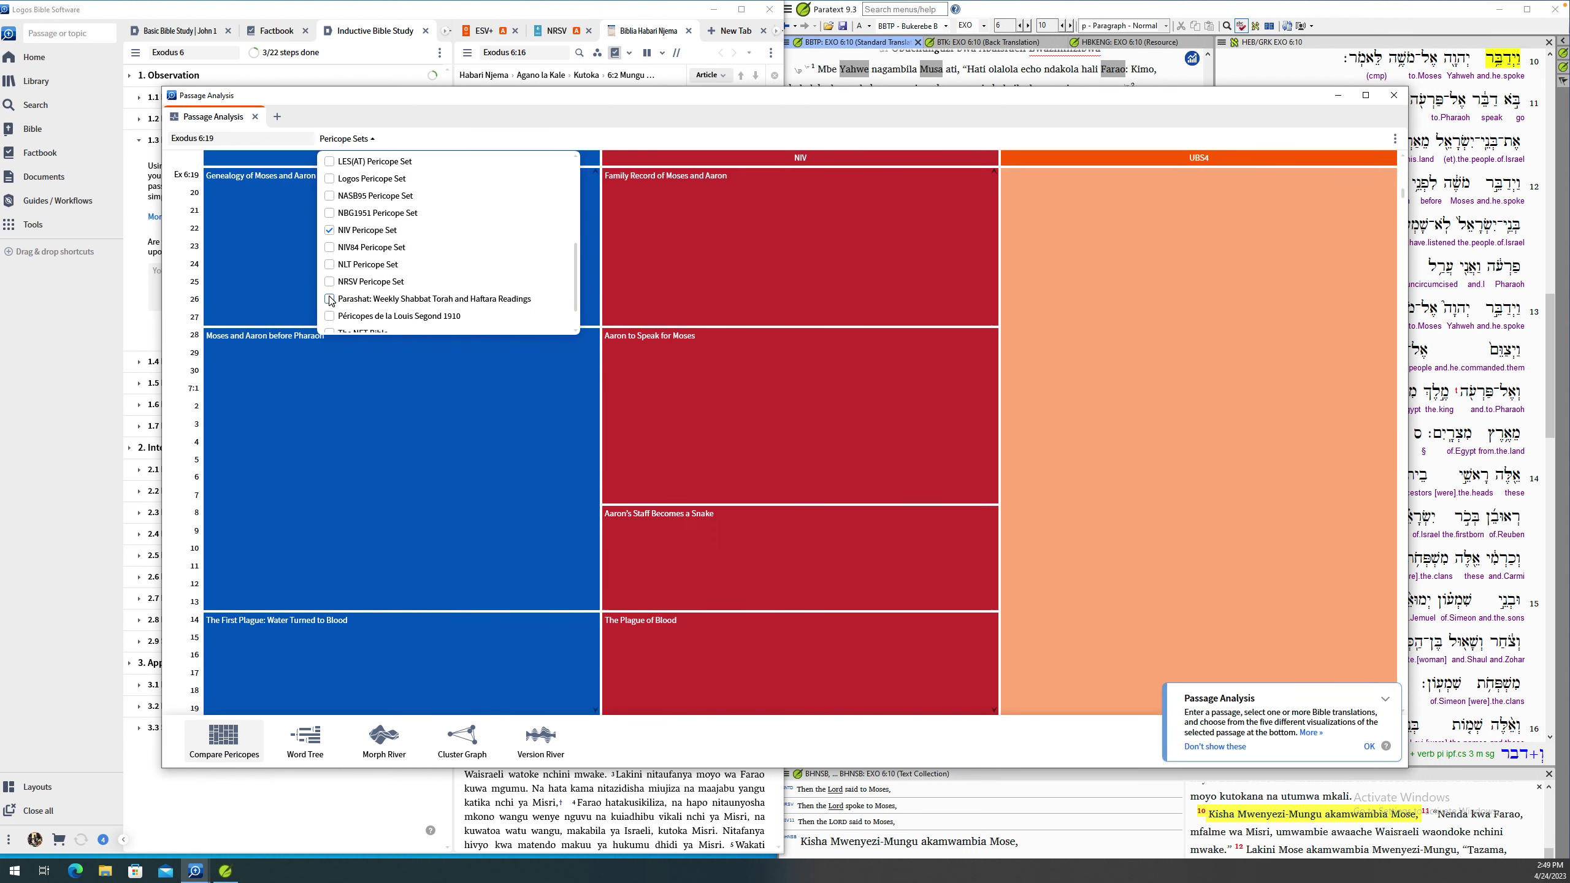
pyautogui.click(329, 281)
pyautogui.scroll(-1, 348, 310)
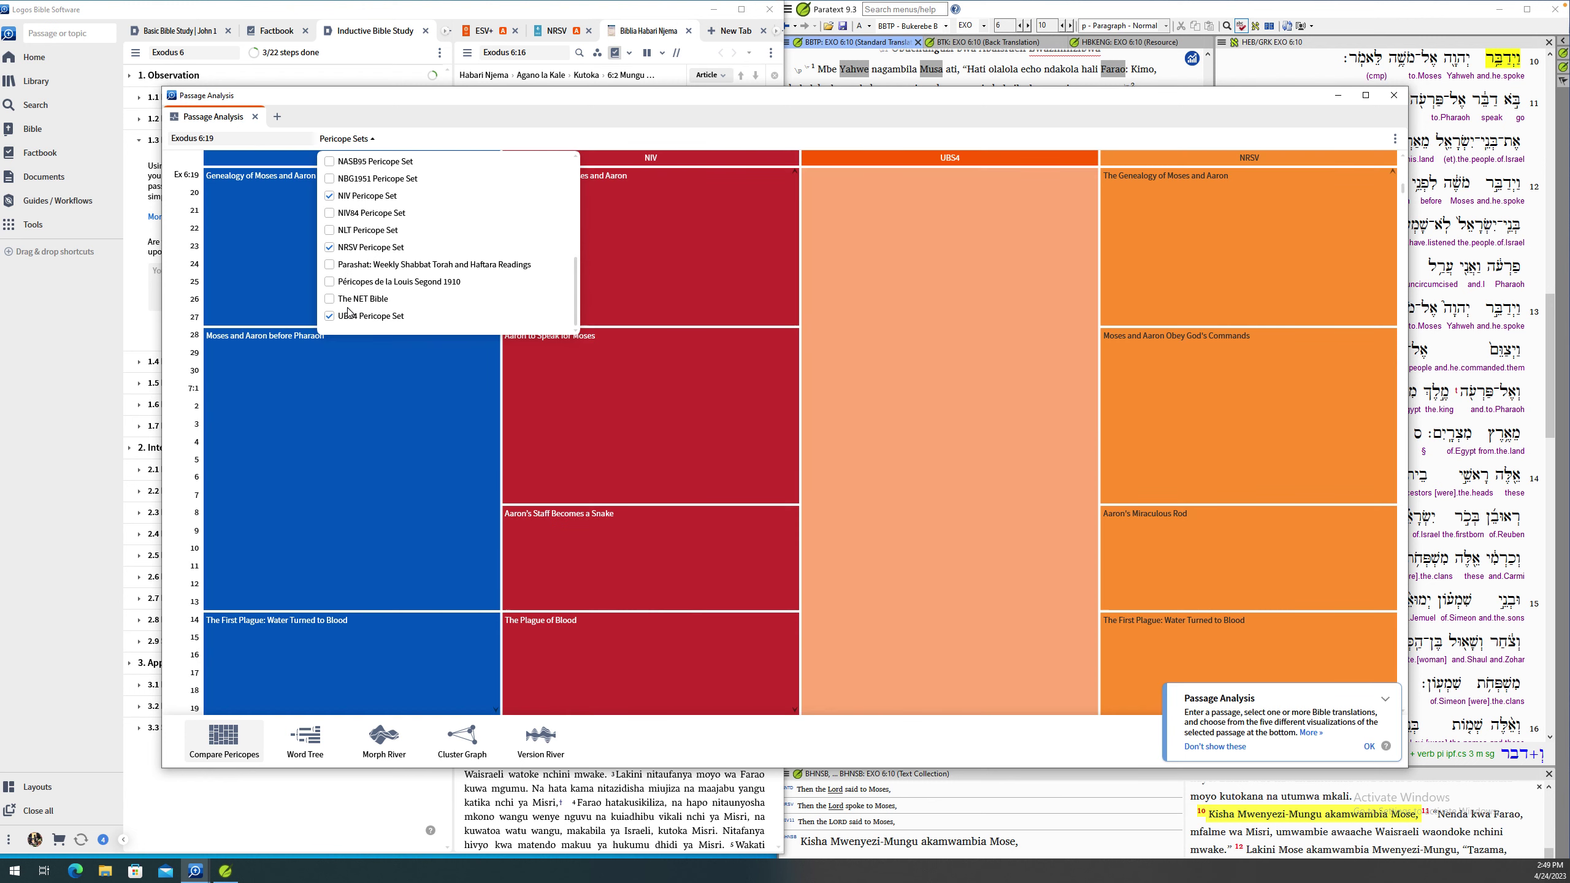
pyautogui.click(413, 130)
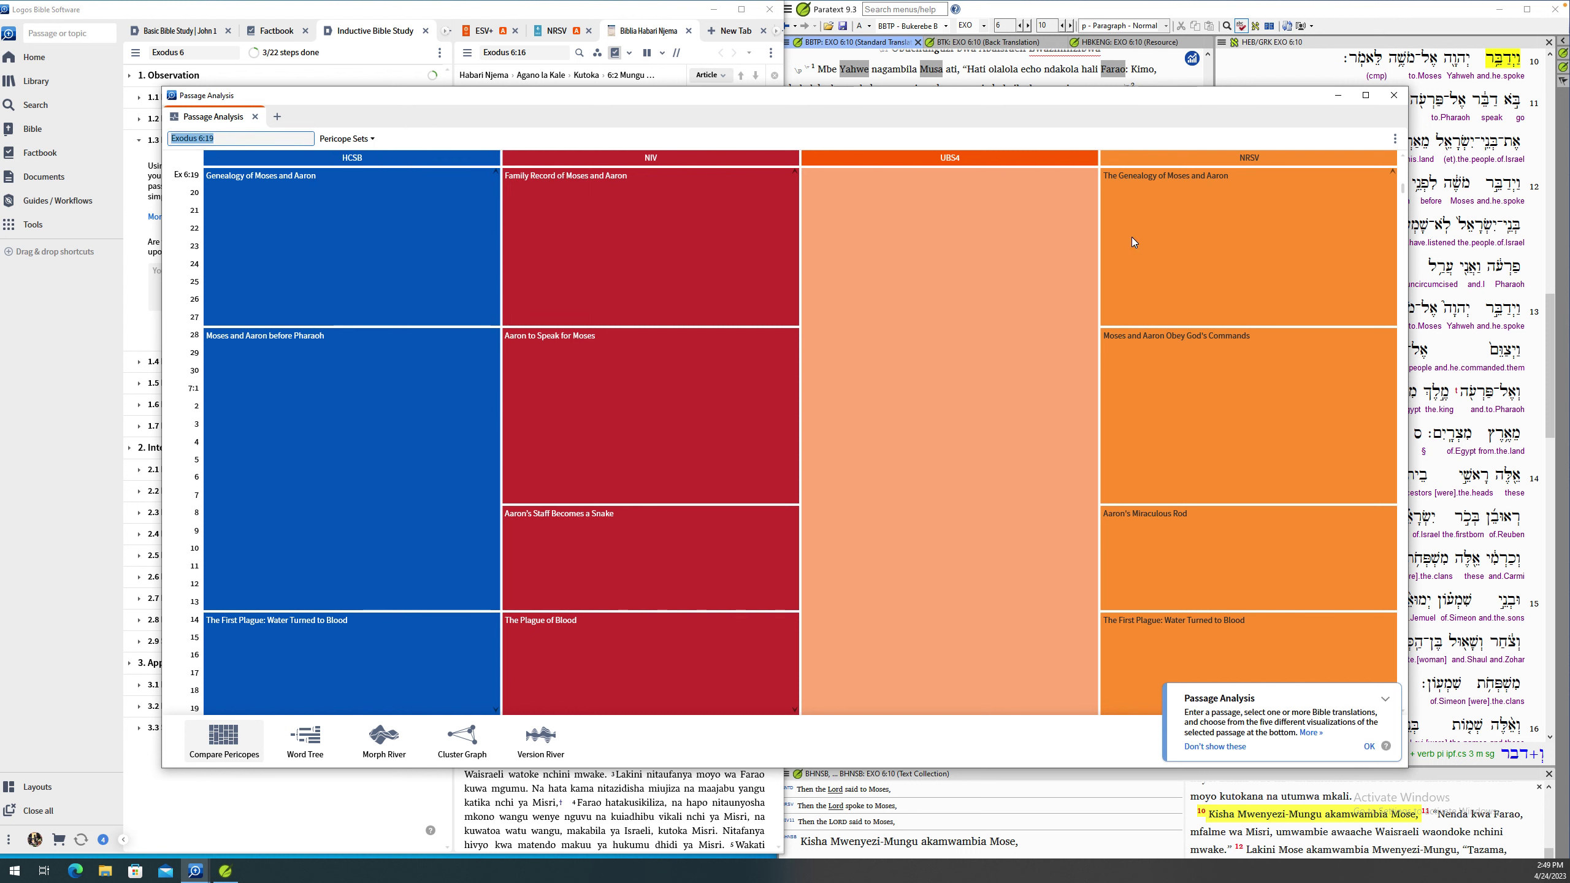
# - Compare the HCSB, NIV, UBS4 and NRSV pericope divisions from Exodus 6:19 through the start of Exodus 12
pyautogui.scroll(-5, 1132, 237)
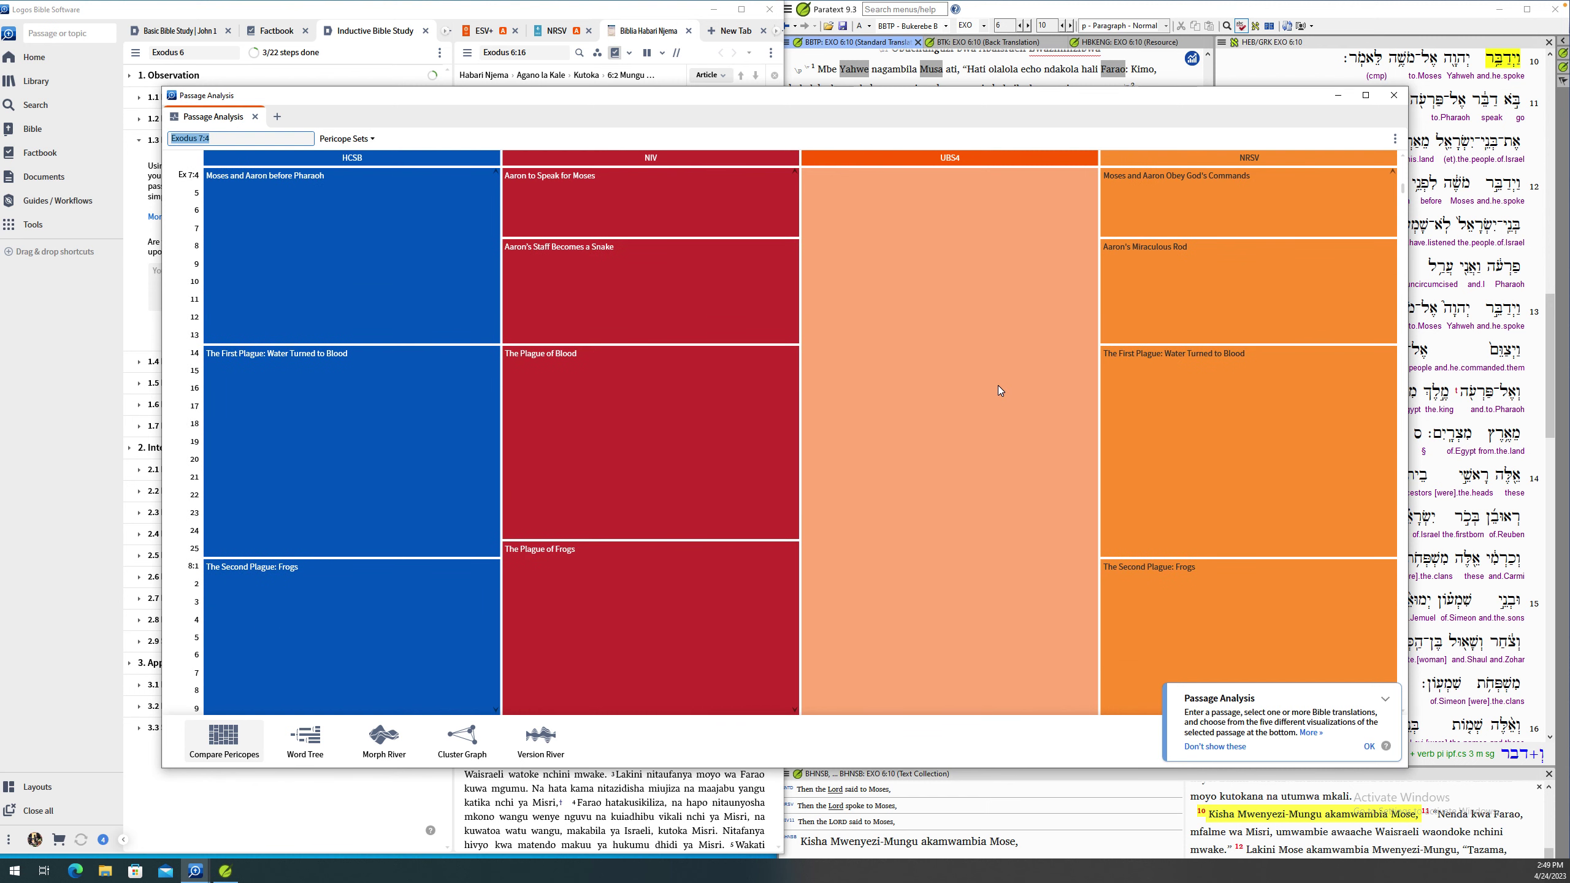
pyautogui.scroll(-1, 998, 385)
pyautogui.scroll(-10, 999, 386)
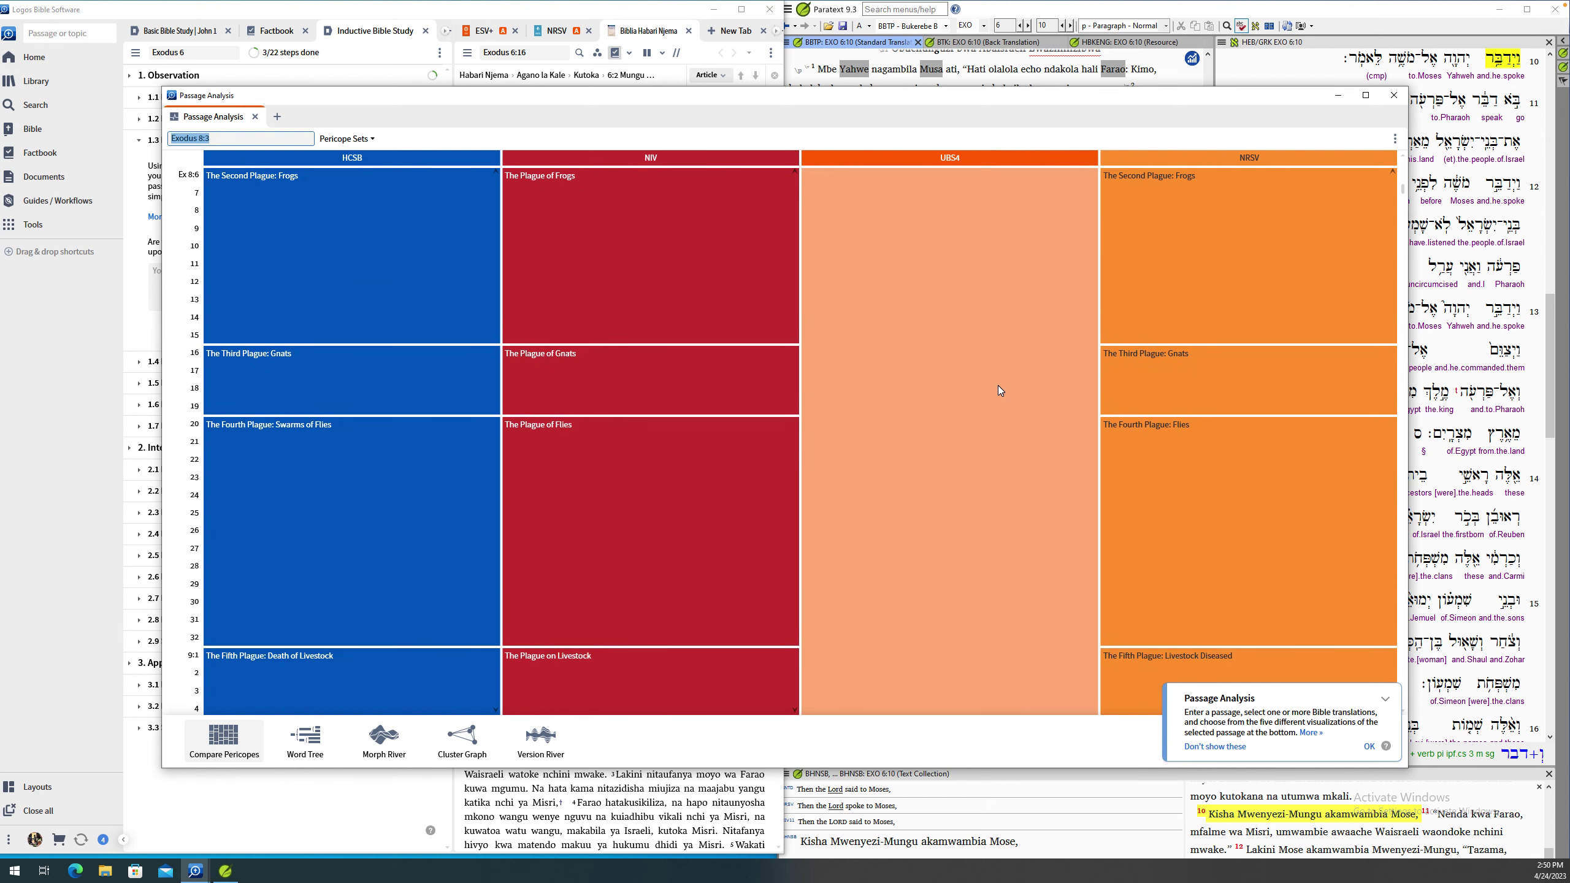
pyautogui.scroll(-10, 999, 385)
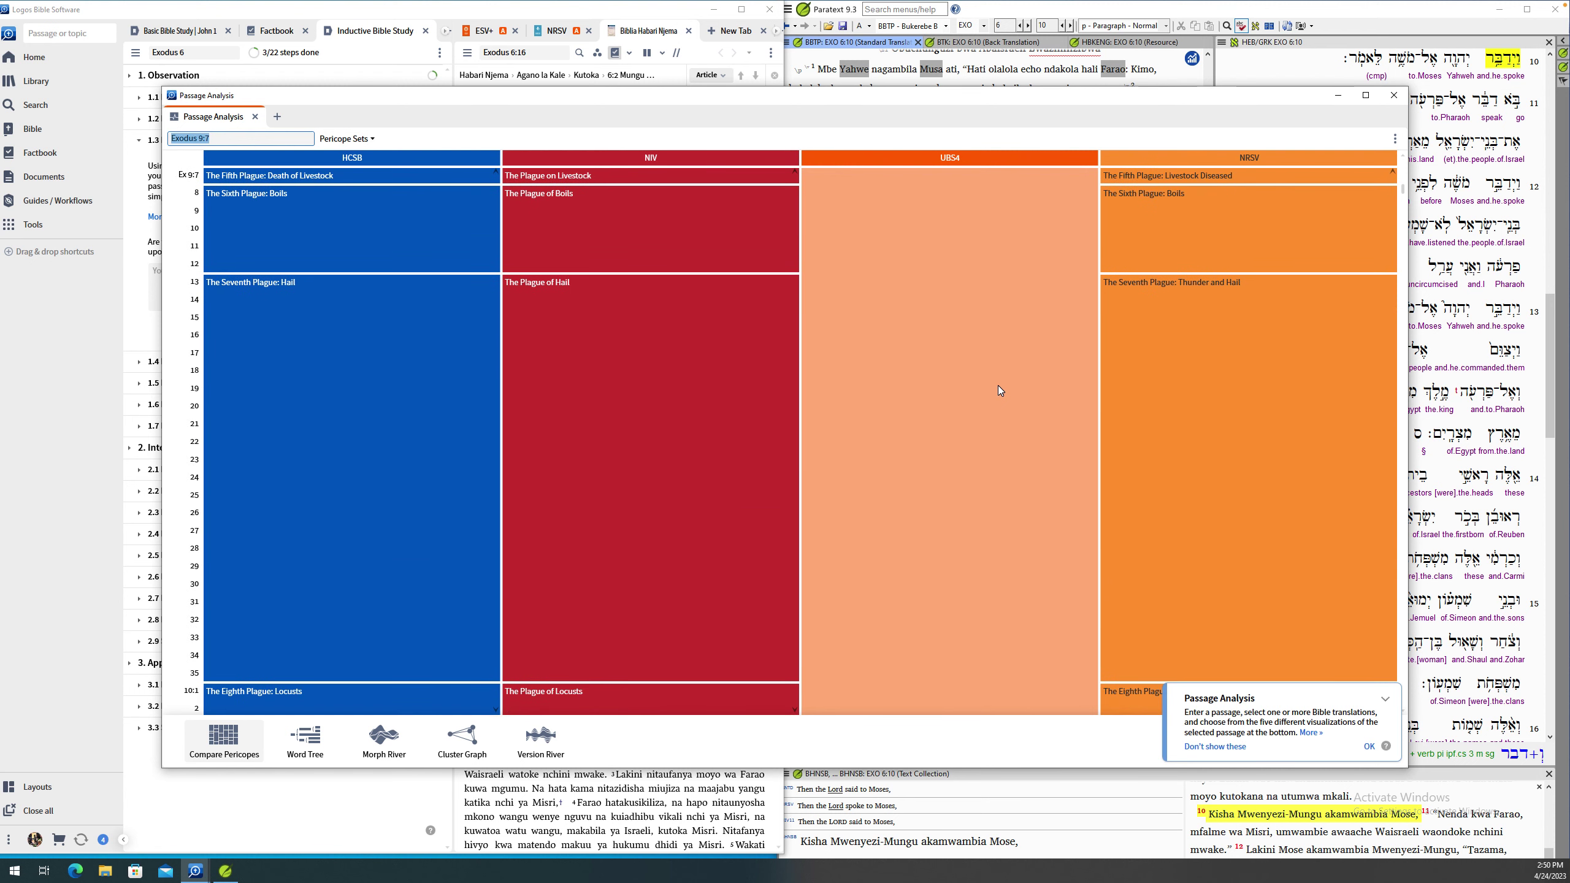
pyautogui.scroll(-10, 999, 385)
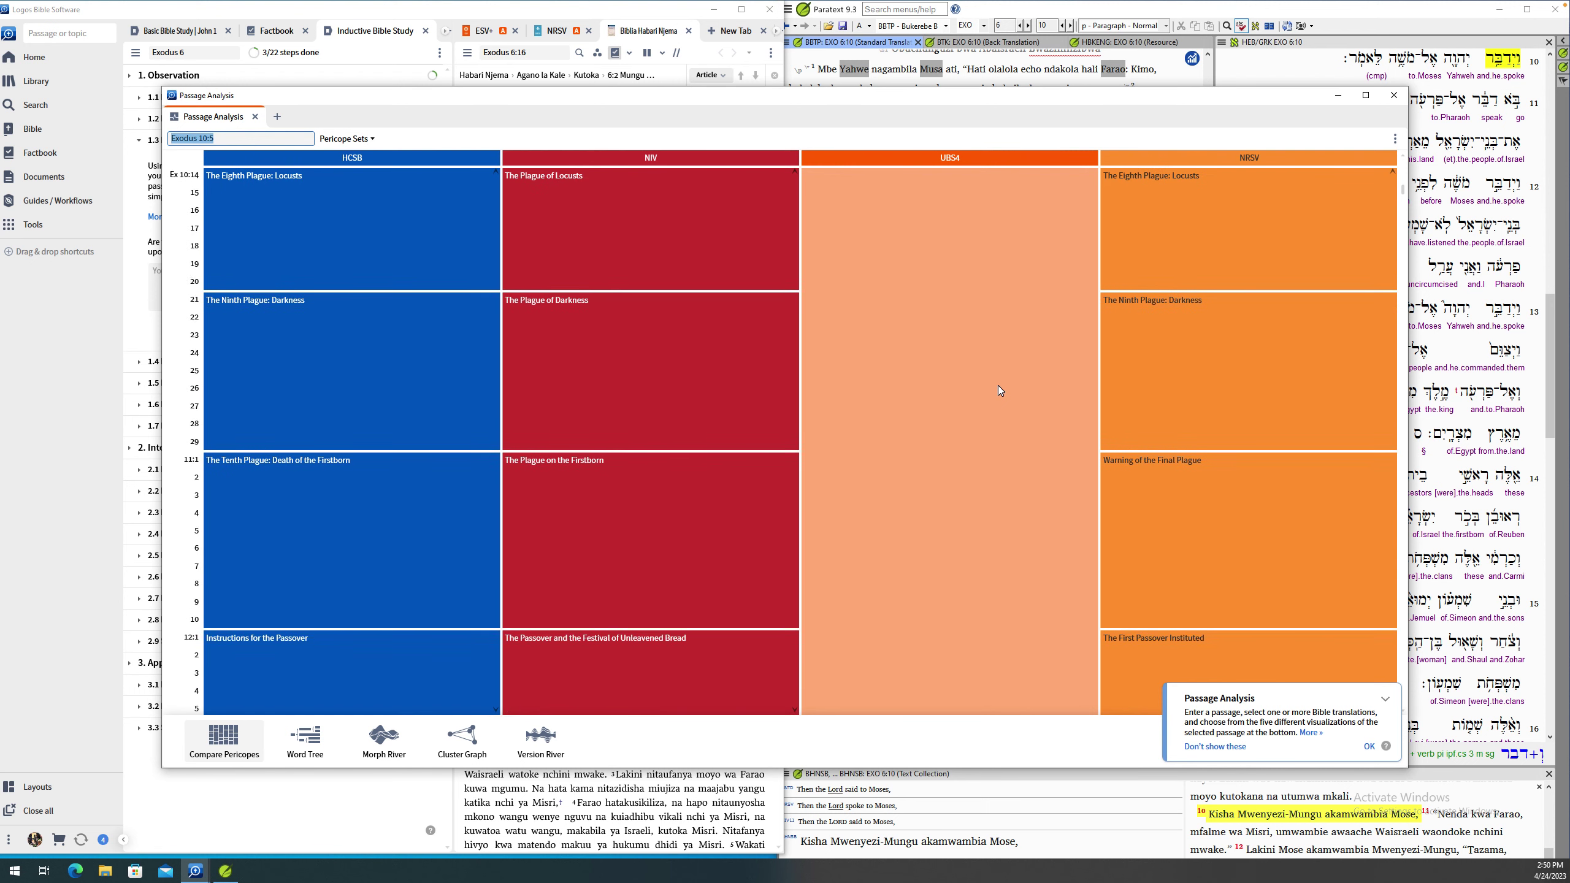
# - Check the remaining pericope divisions up to Exodus 14, close the comparison, and complete 1.3 Establish the Boundaries of the Passage
pyautogui.scroll(-10, 999, 385)
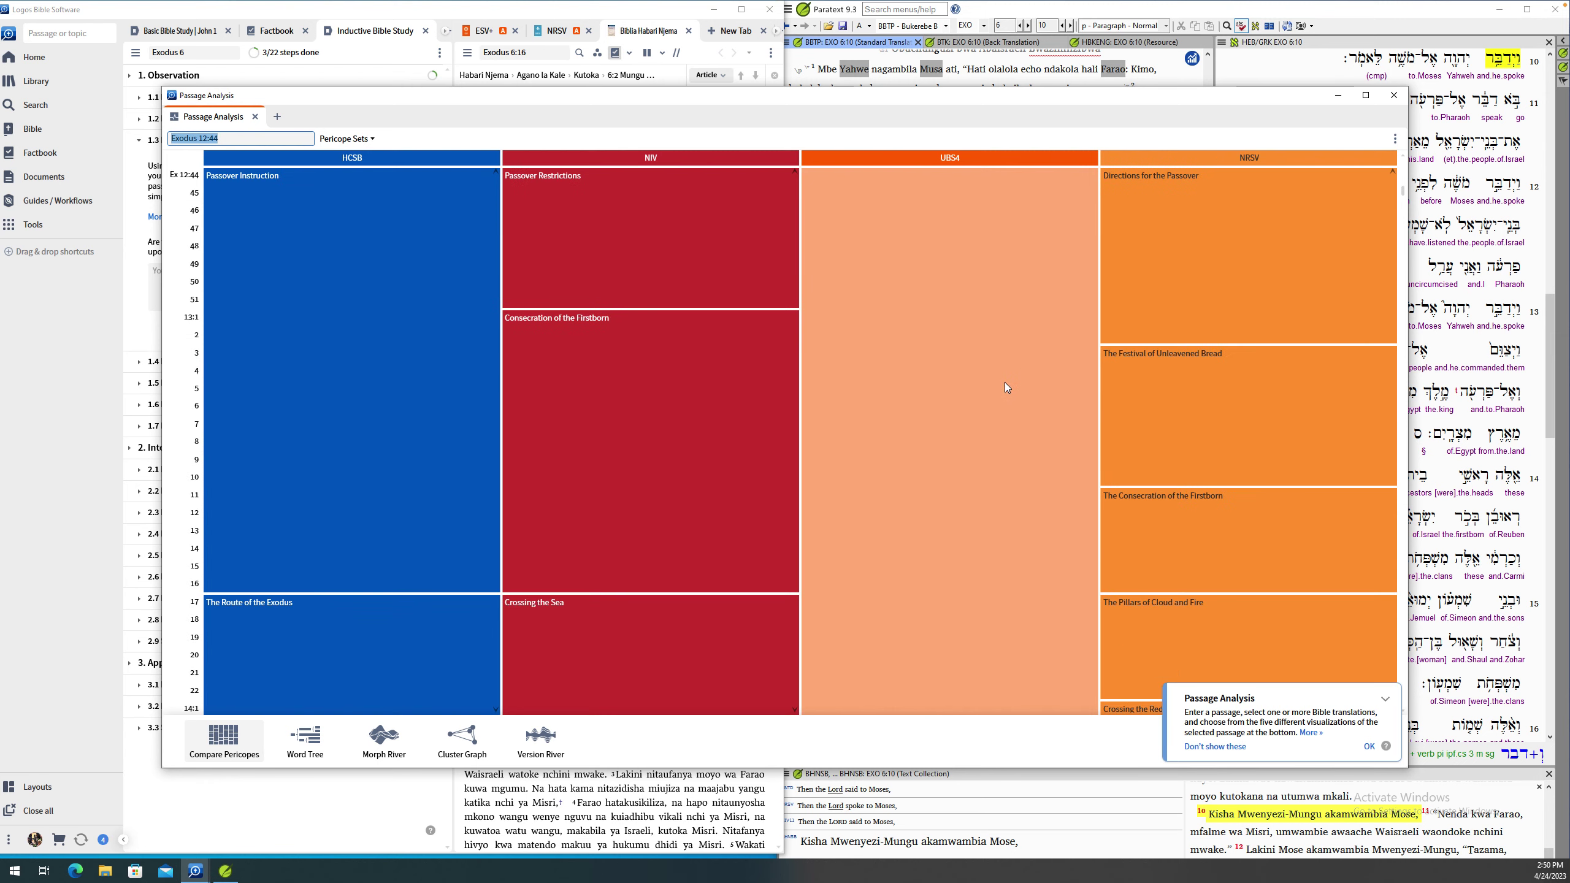
pyautogui.click(1394, 95)
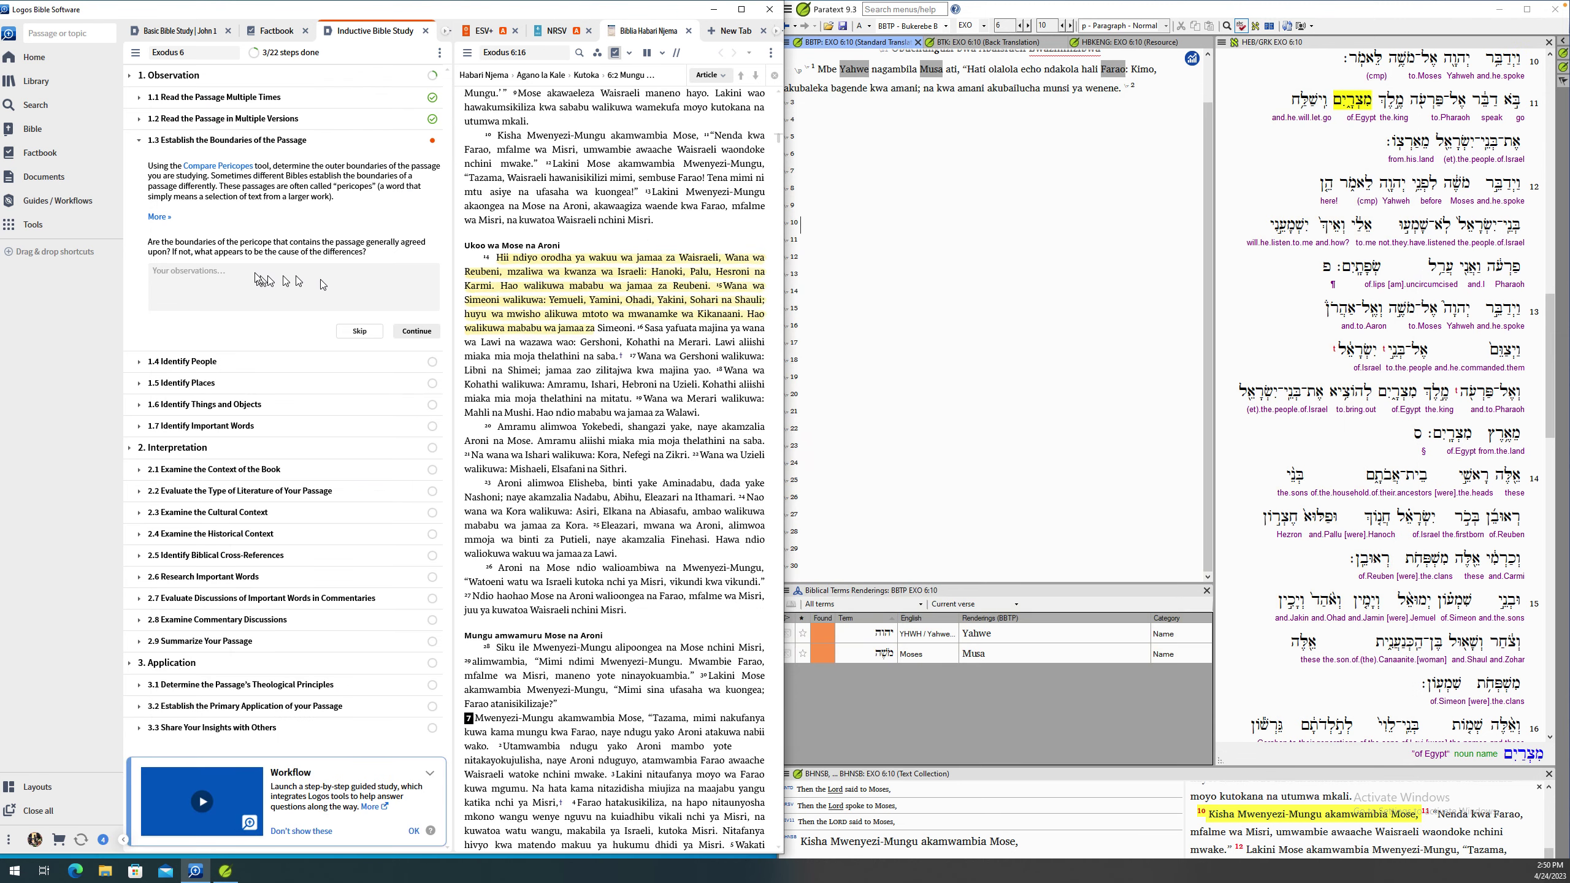
pyautogui.click(415, 333)
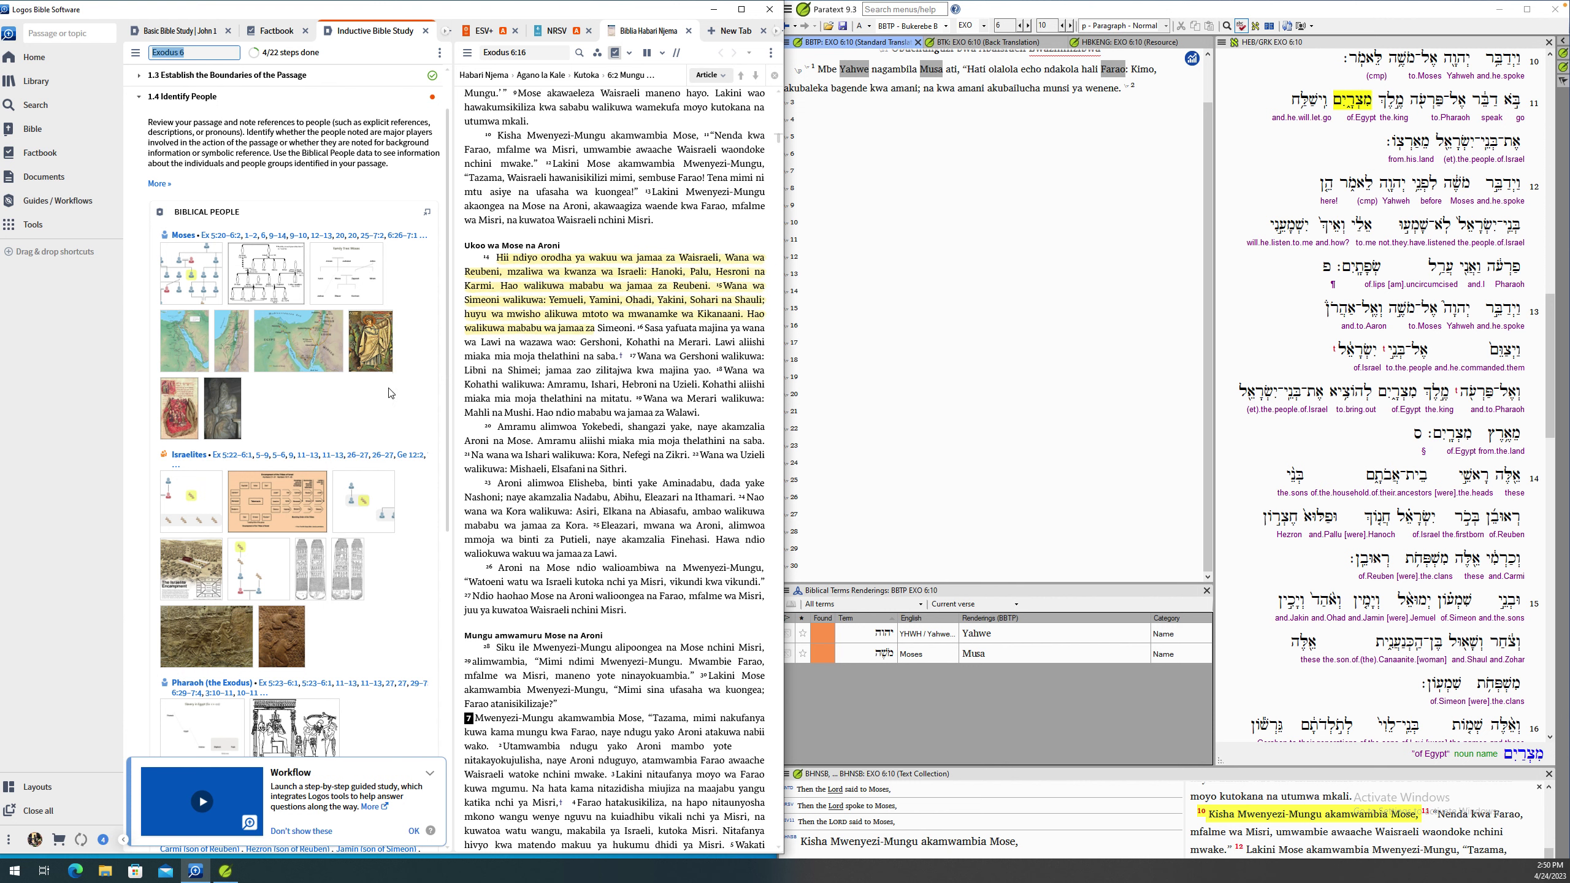
# - Review the Biblical People data for Exodus 6 and complete 1.4 Identify People
pyautogui.scroll(-1, 389, 393)
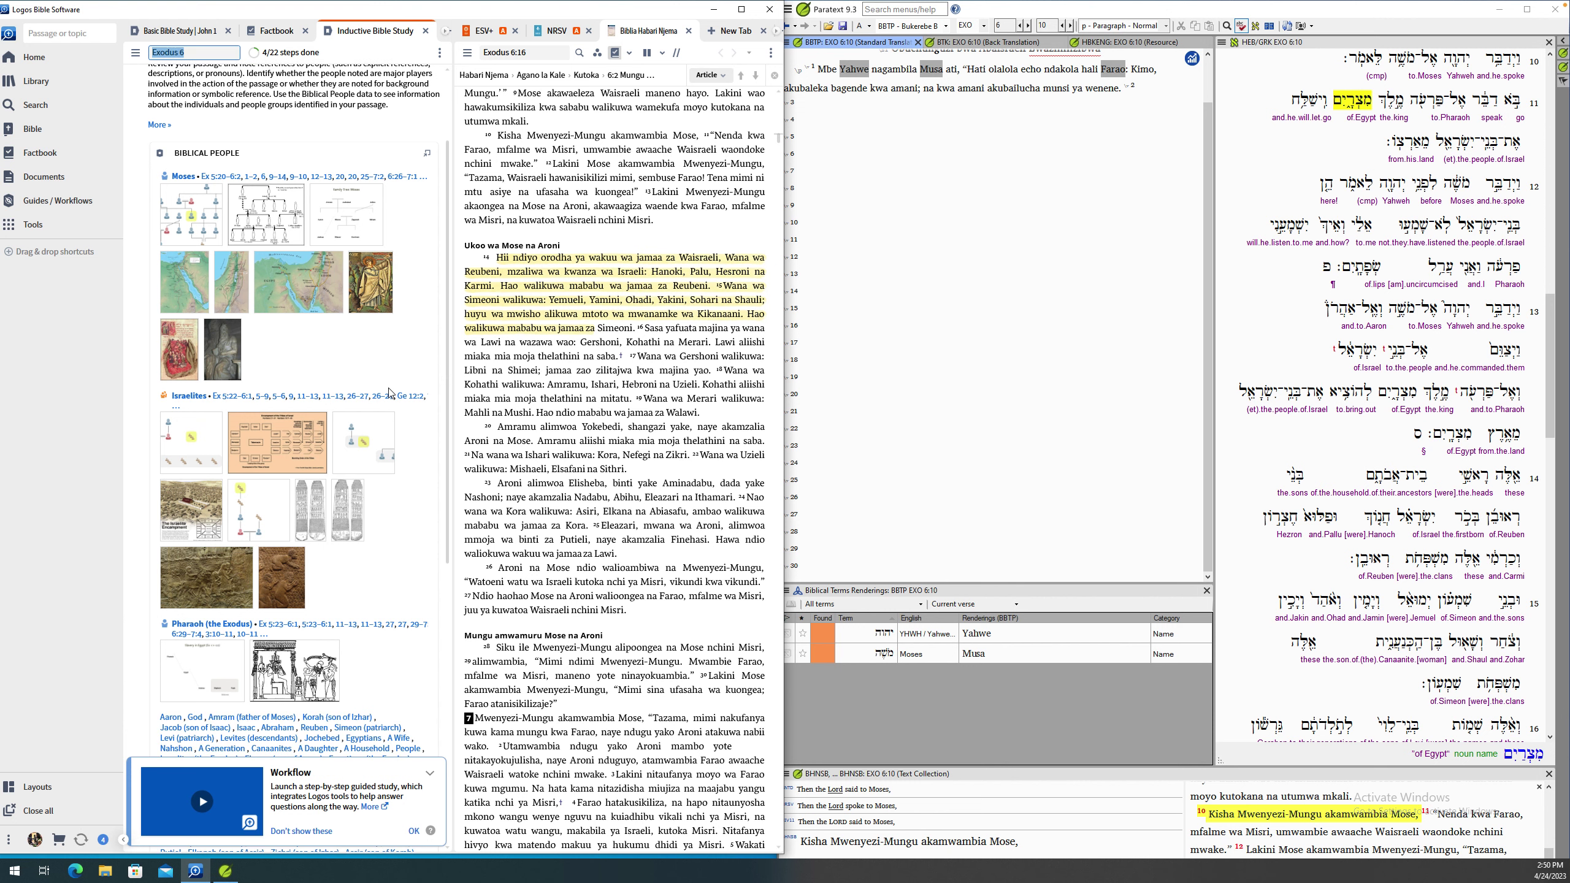
pyautogui.scroll(-4, 389, 393)
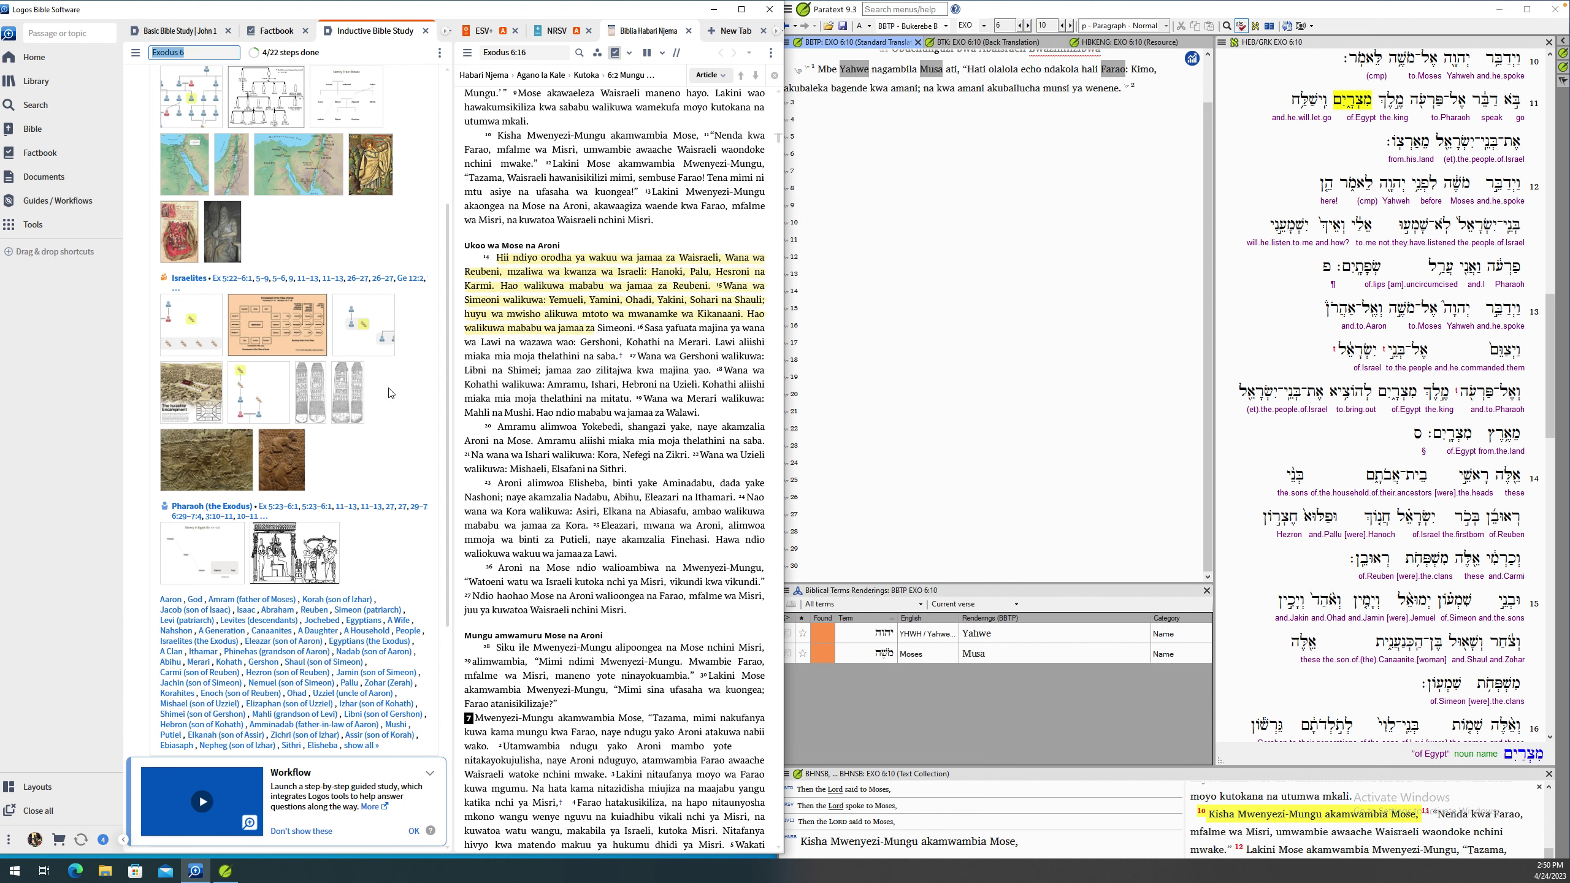
pyautogui.scroll(-3, 389, 393)
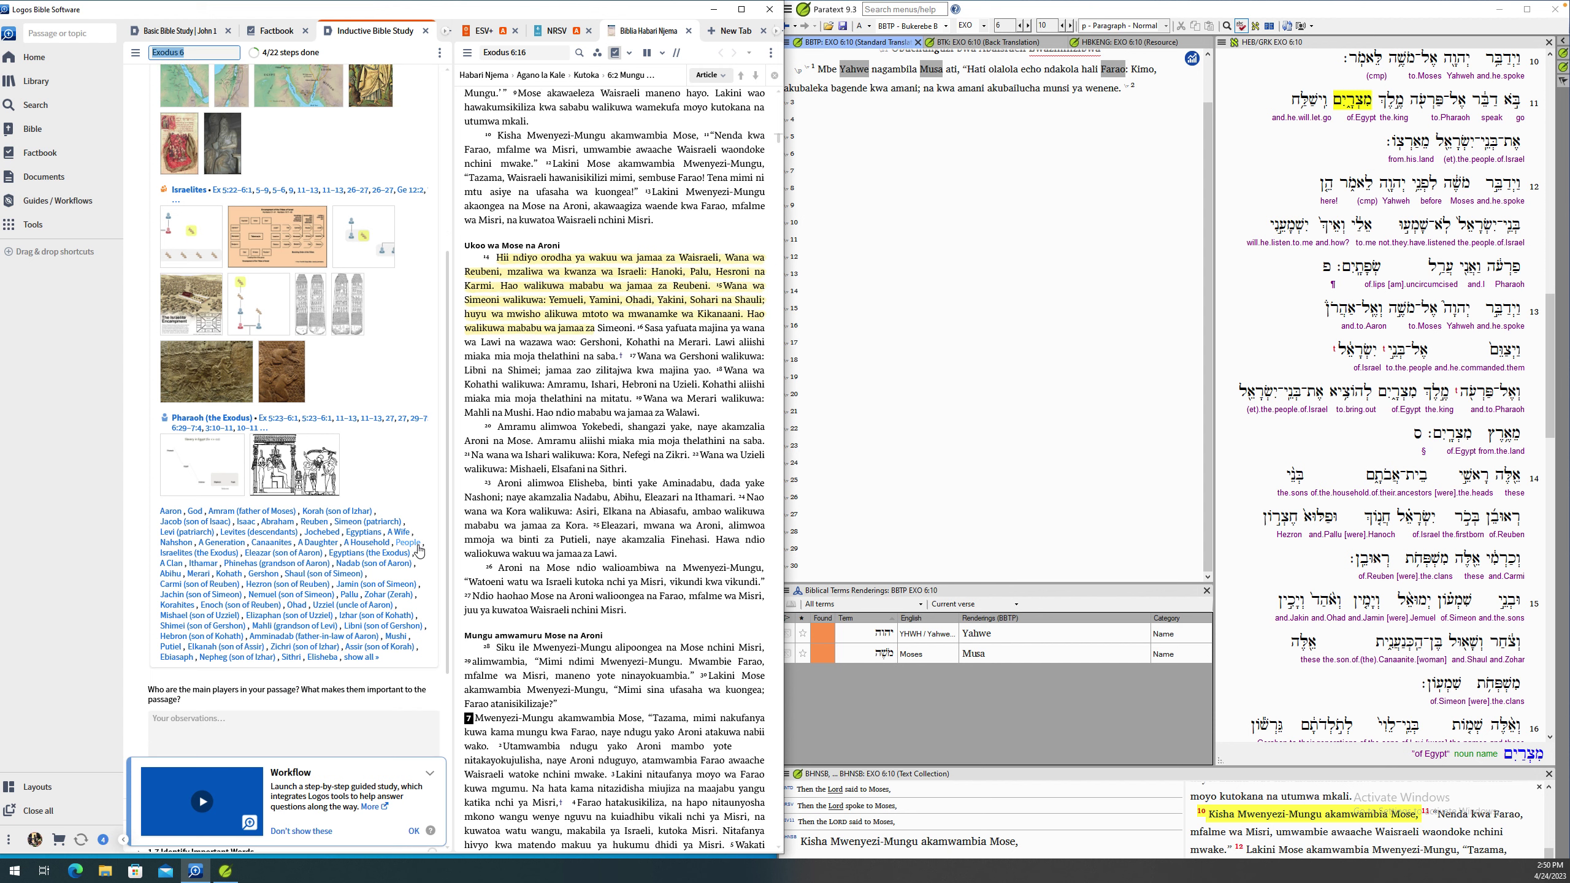
pyautogui.scroll(-2, 418, 550)
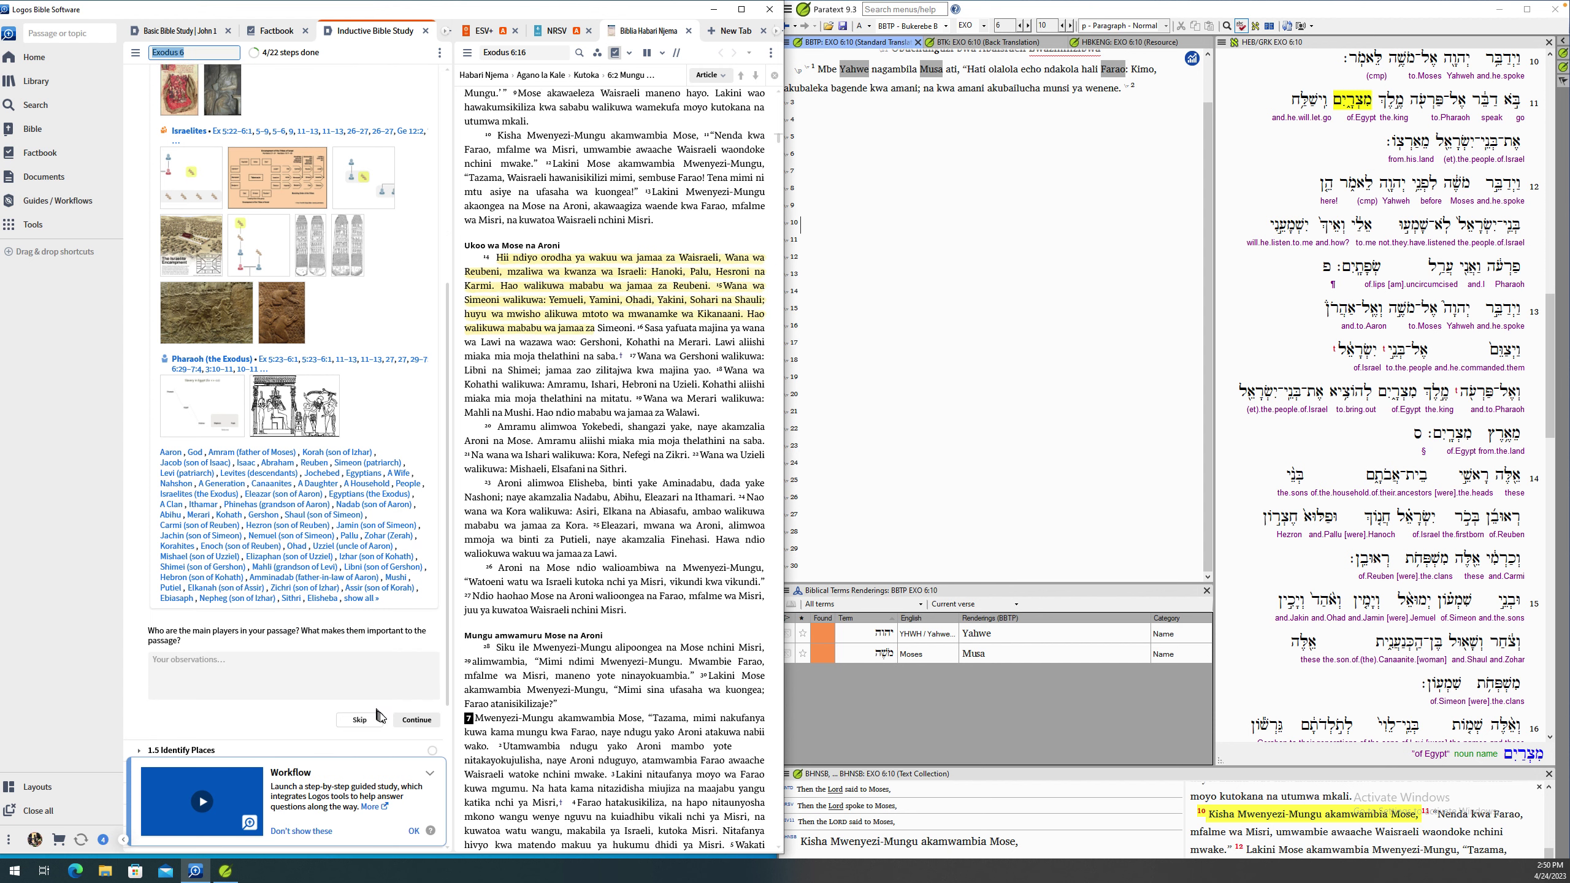
pyautogui.click(416, 720)
# - Review the Biblical Places data for Exodus 6 and complete 1.5 Identify Places
pyautogui.scroll(-2, 387, 593)
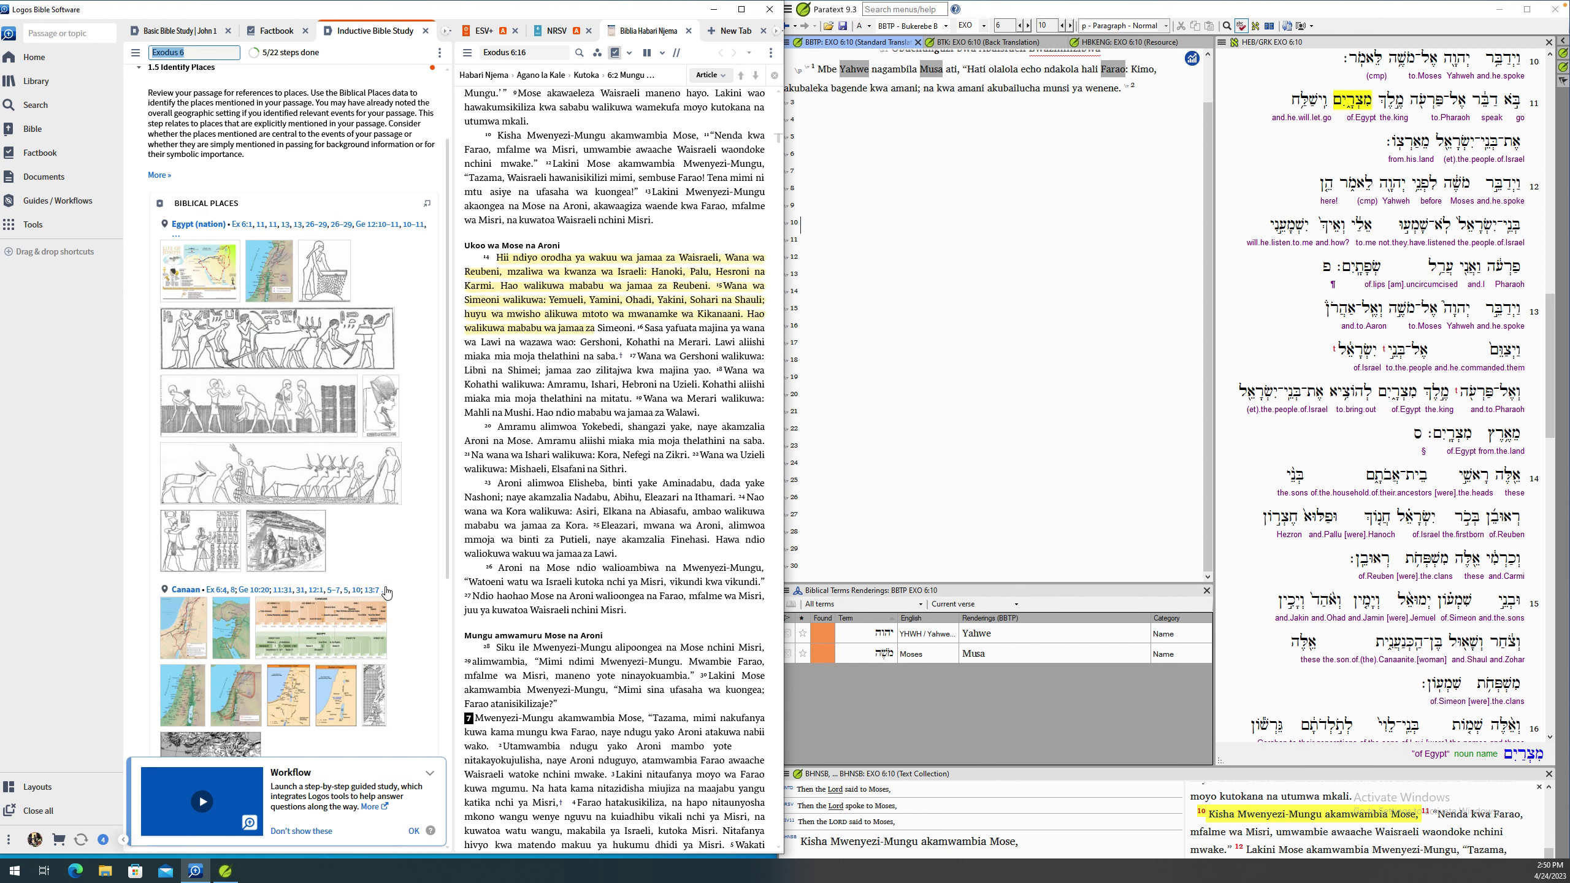
pyautogui.scroll(-3, 386, 592)
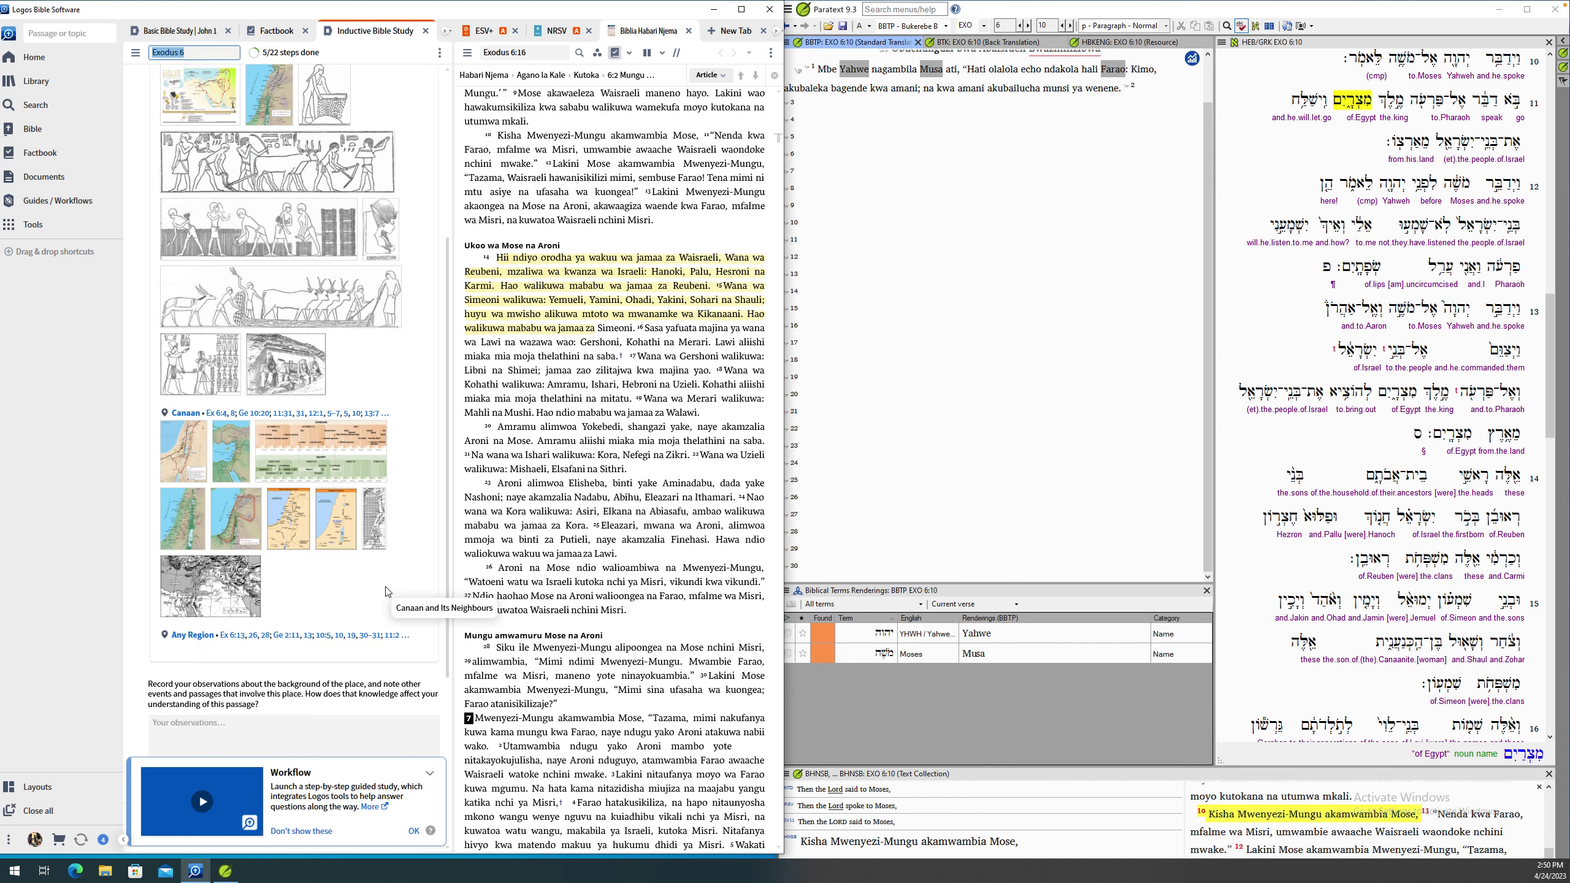
pyautogui.scroll(-1, 387, 592)
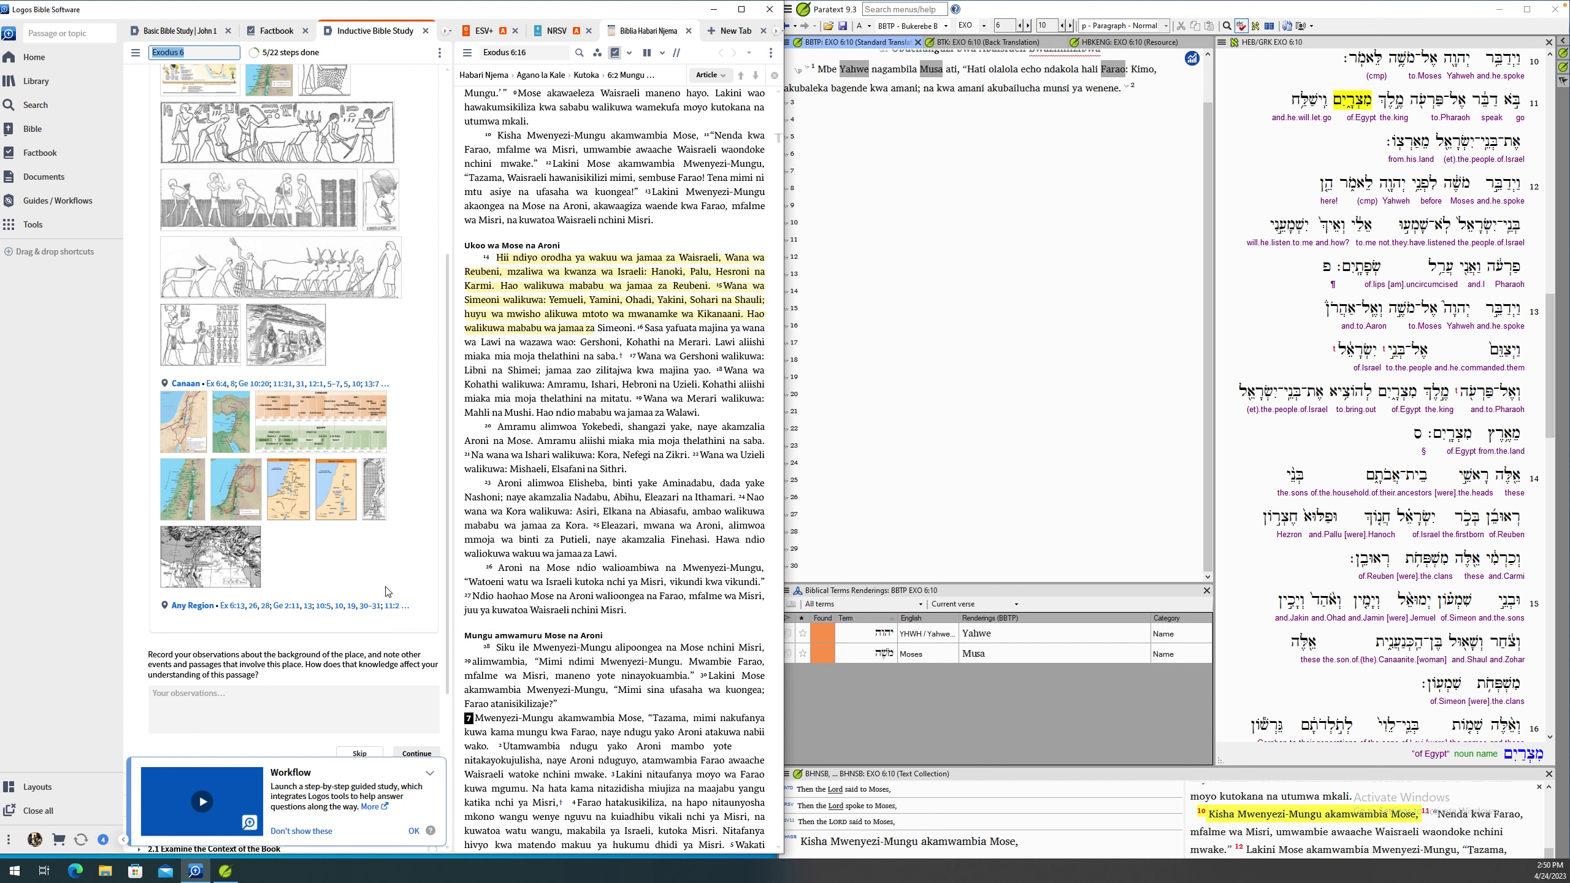
pyautogui.scroll(-1, 388, 592)
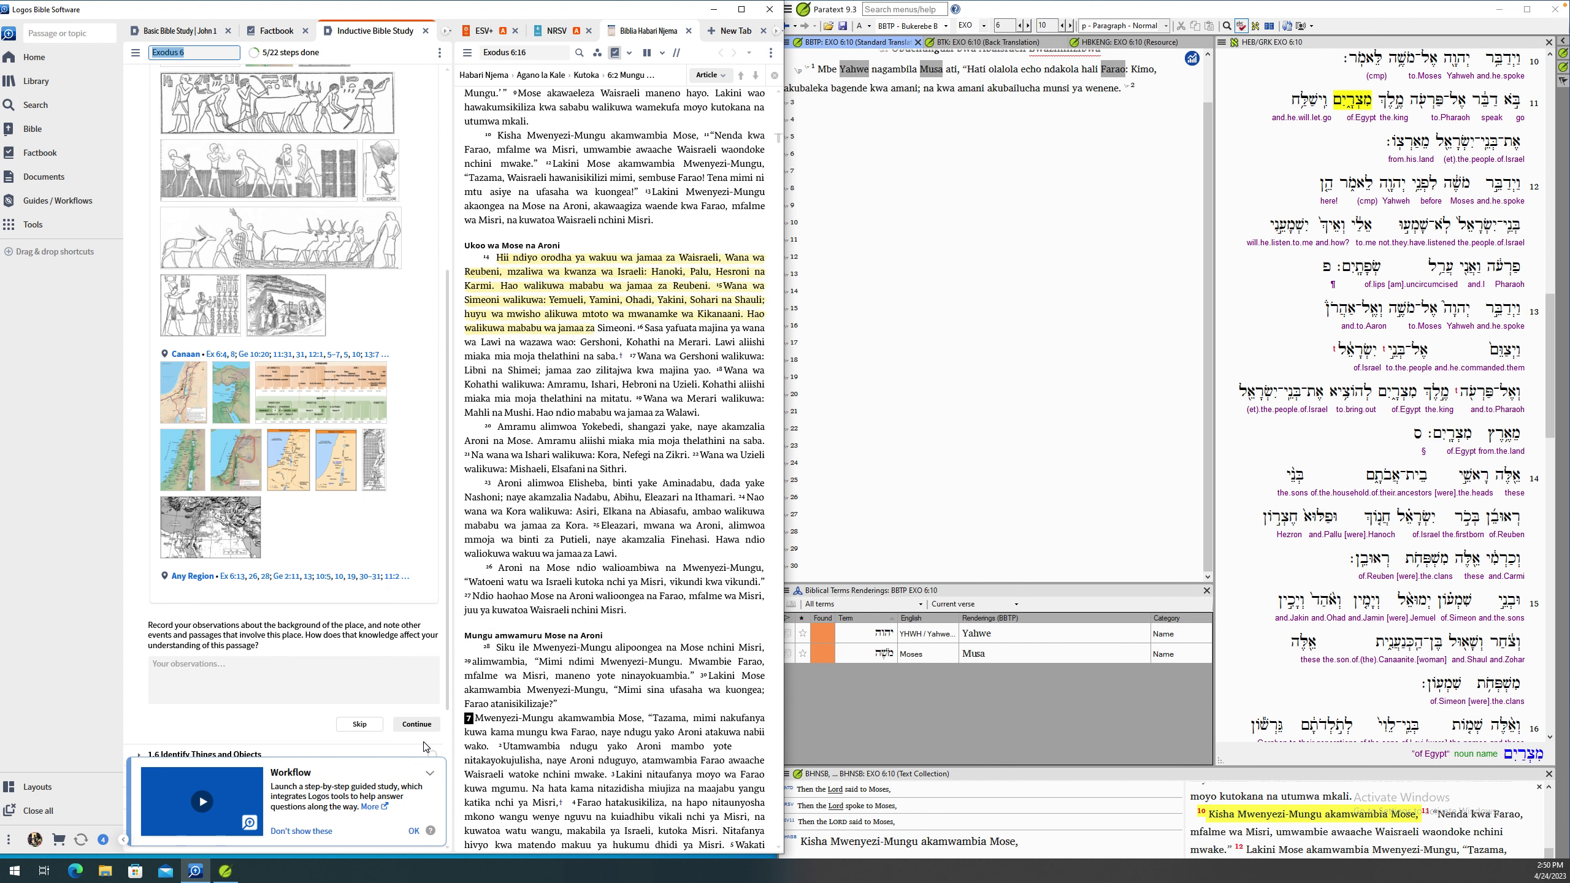
pyautogui.click(416, 725)
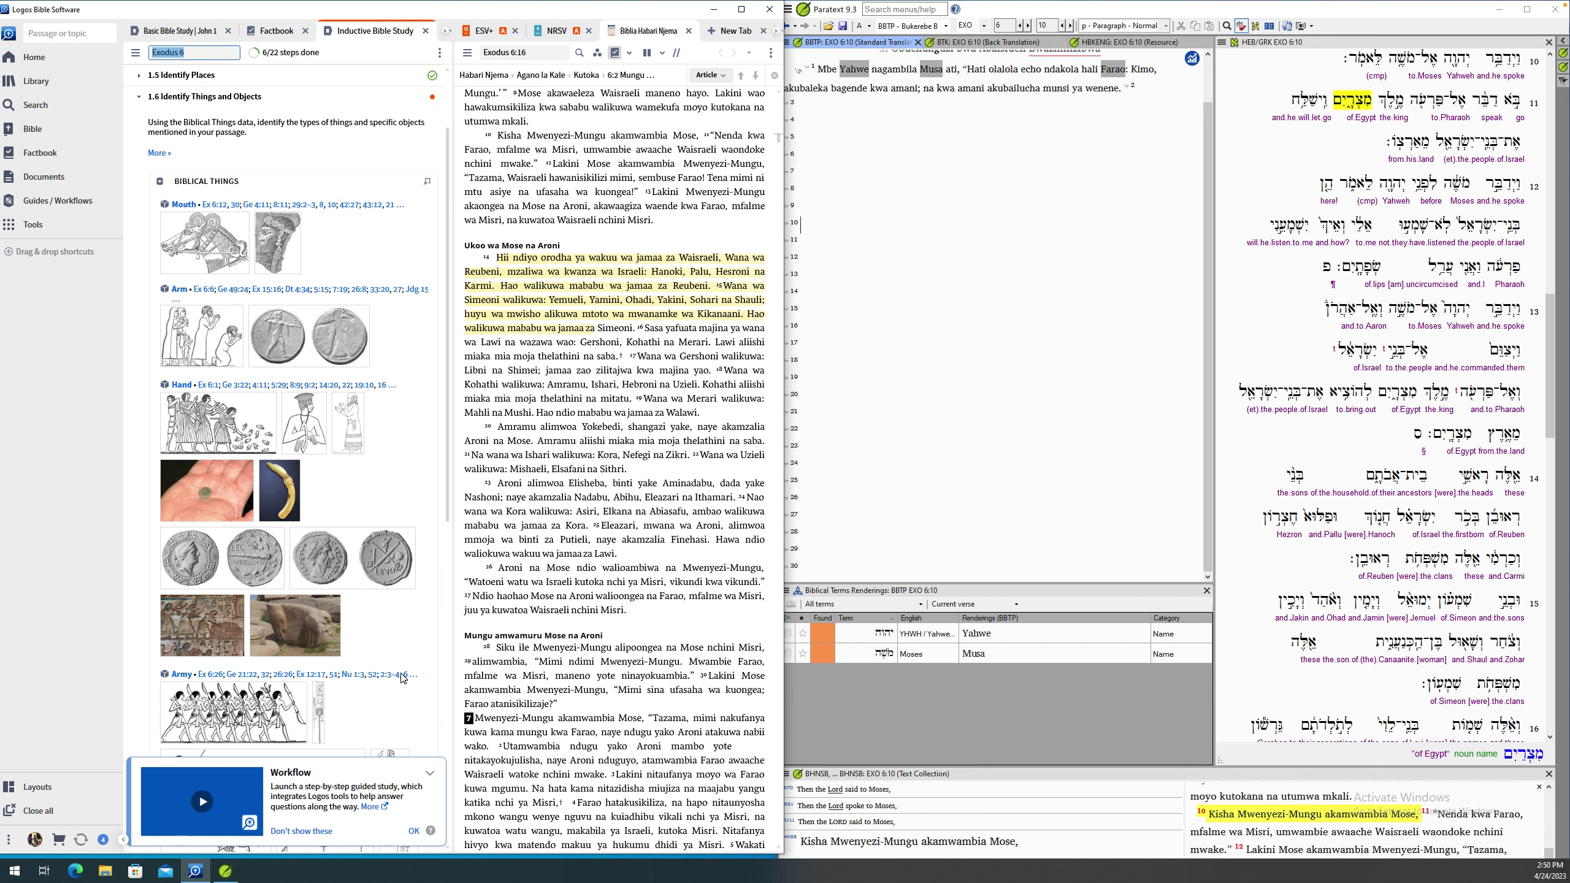
# - Review the Biblical Things data for Exodus 6 and complete 1.6 Identify Things and Objects
pyautogui.scroll(-1, 403, 678)
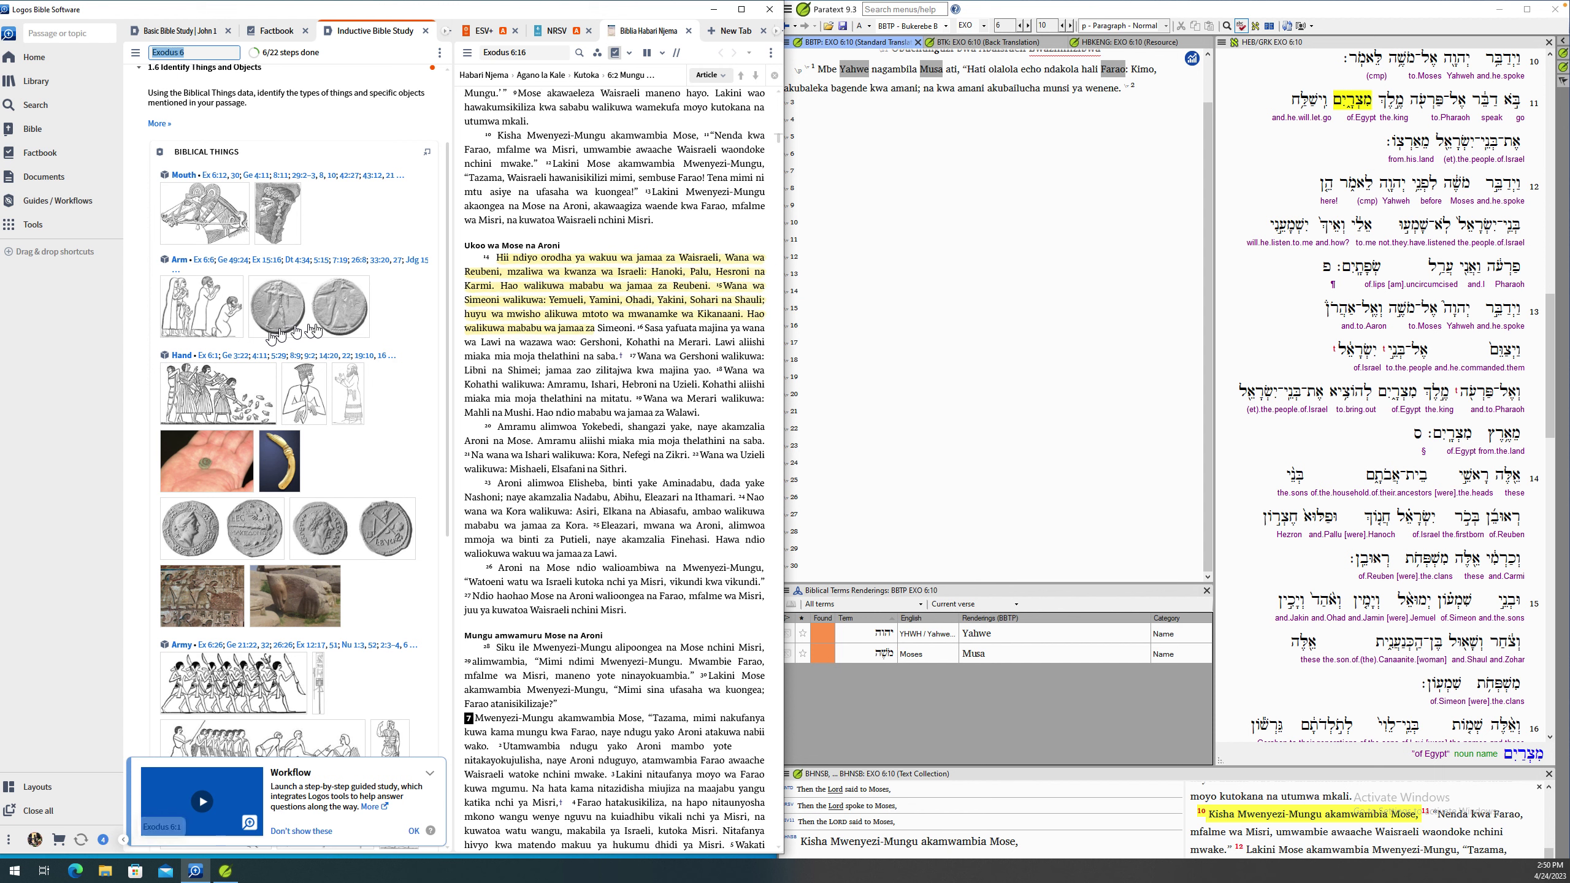
pyautogui.scroll(-3, 364, 493)
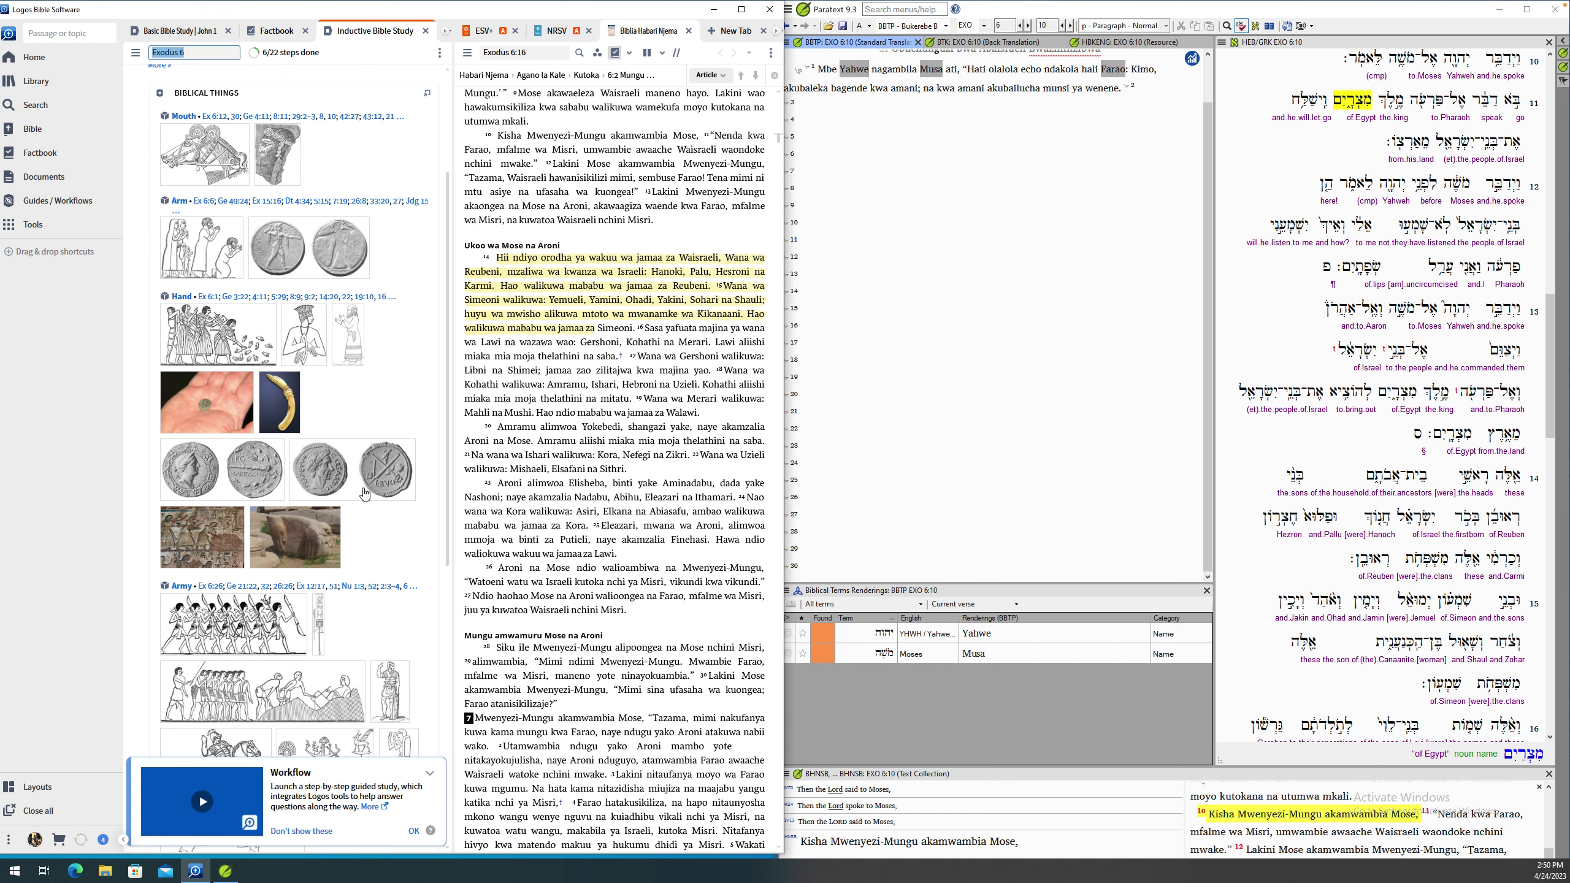
pyautogui.scroll(-2, 365, 493)
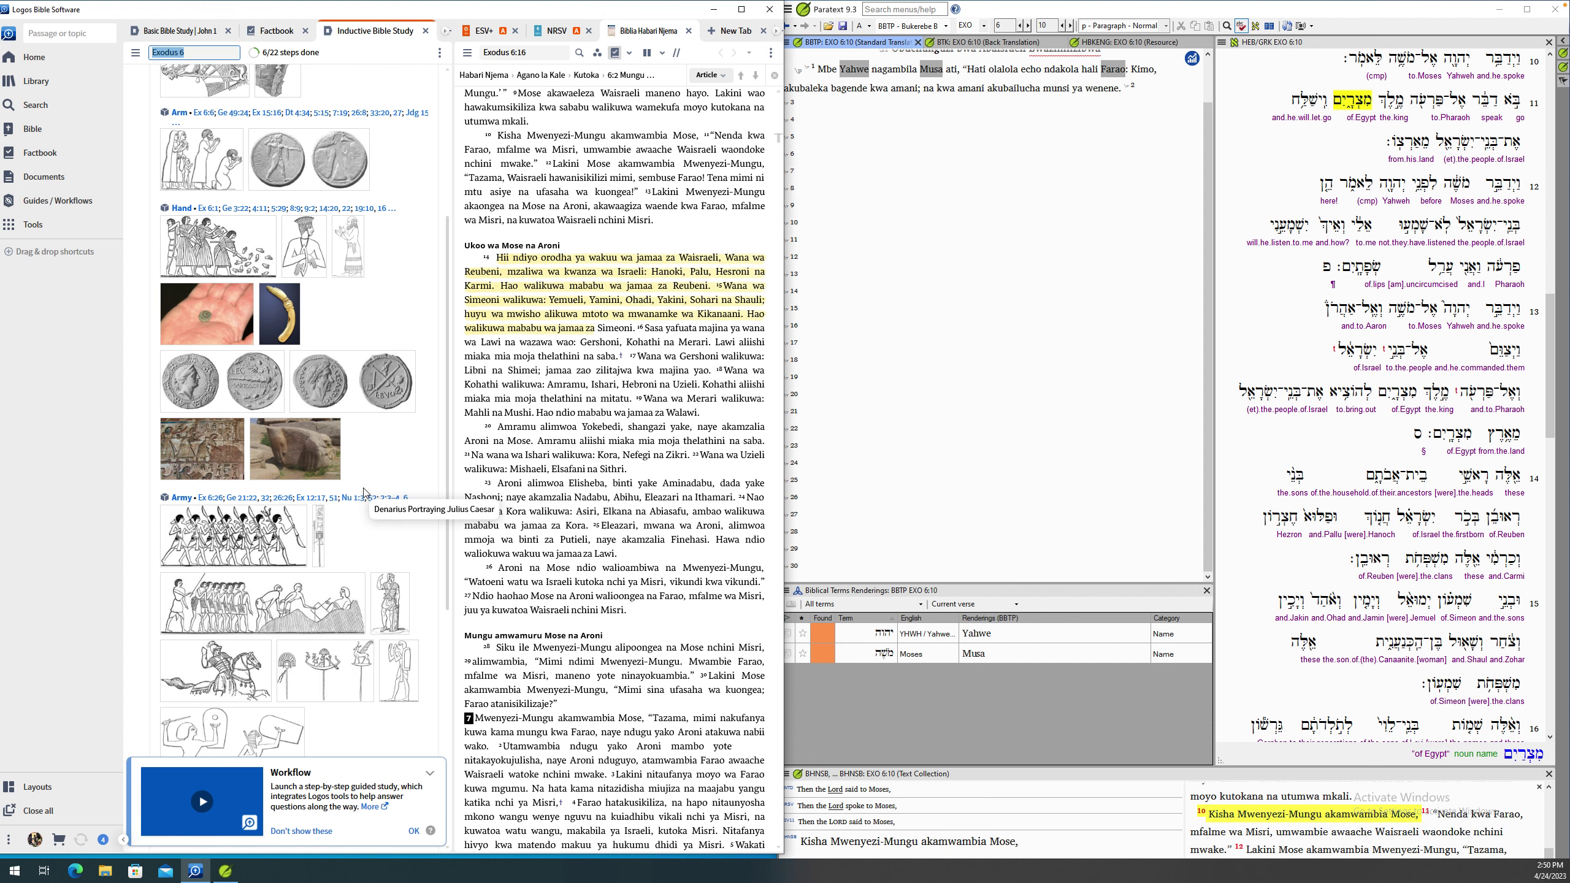
pyautogui.scroll(-3, 365, 493)
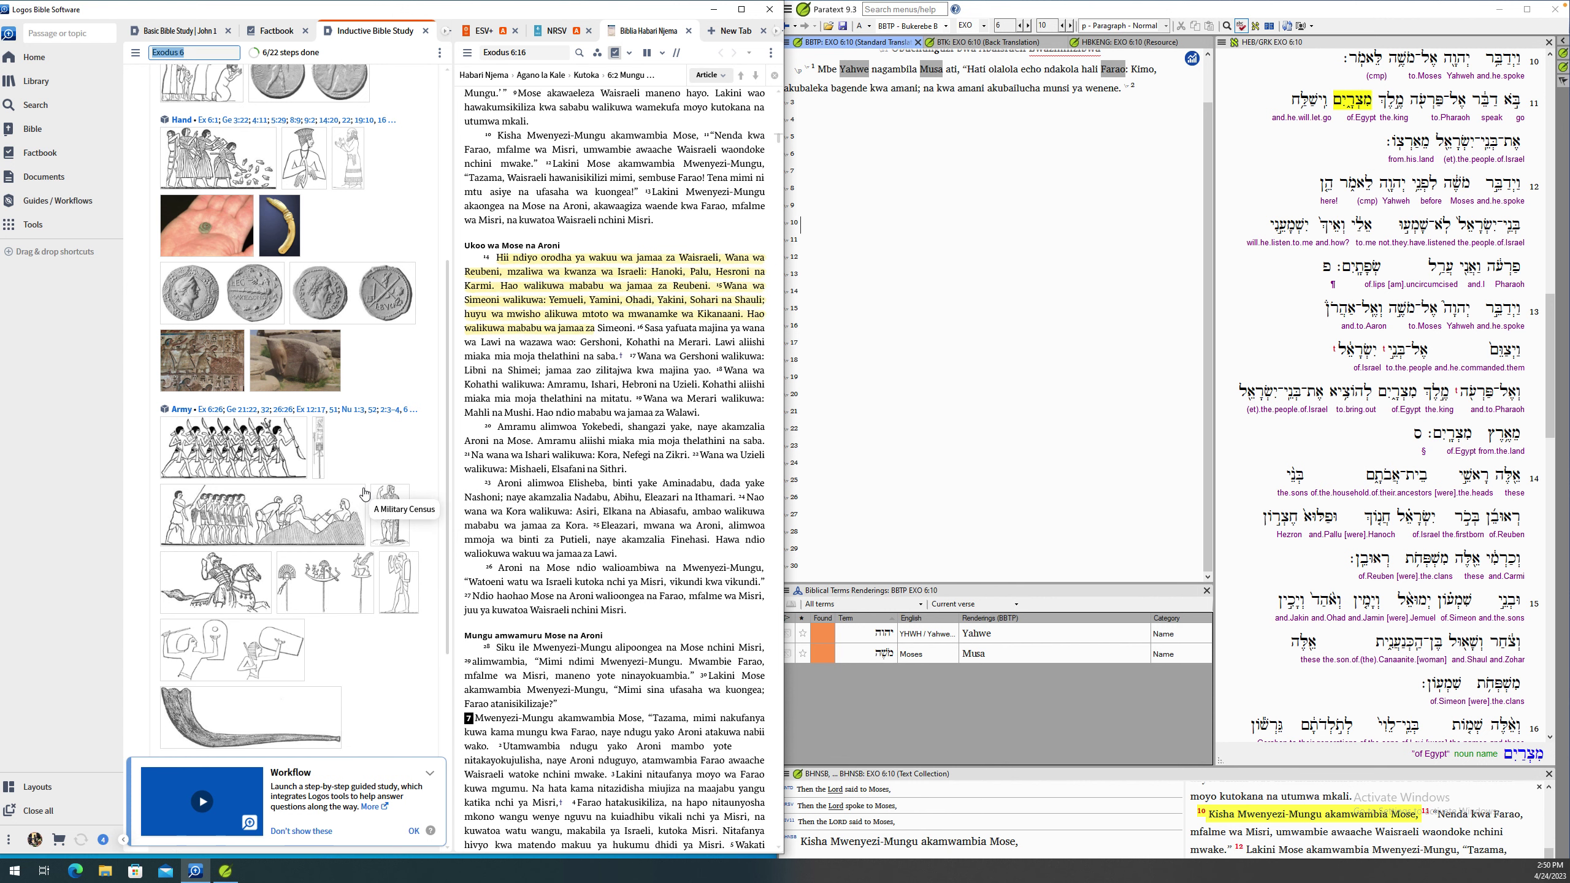
pyautogui.scroll(-1, 396, 699)
pyautogui.scroll(-6, 396, 699)
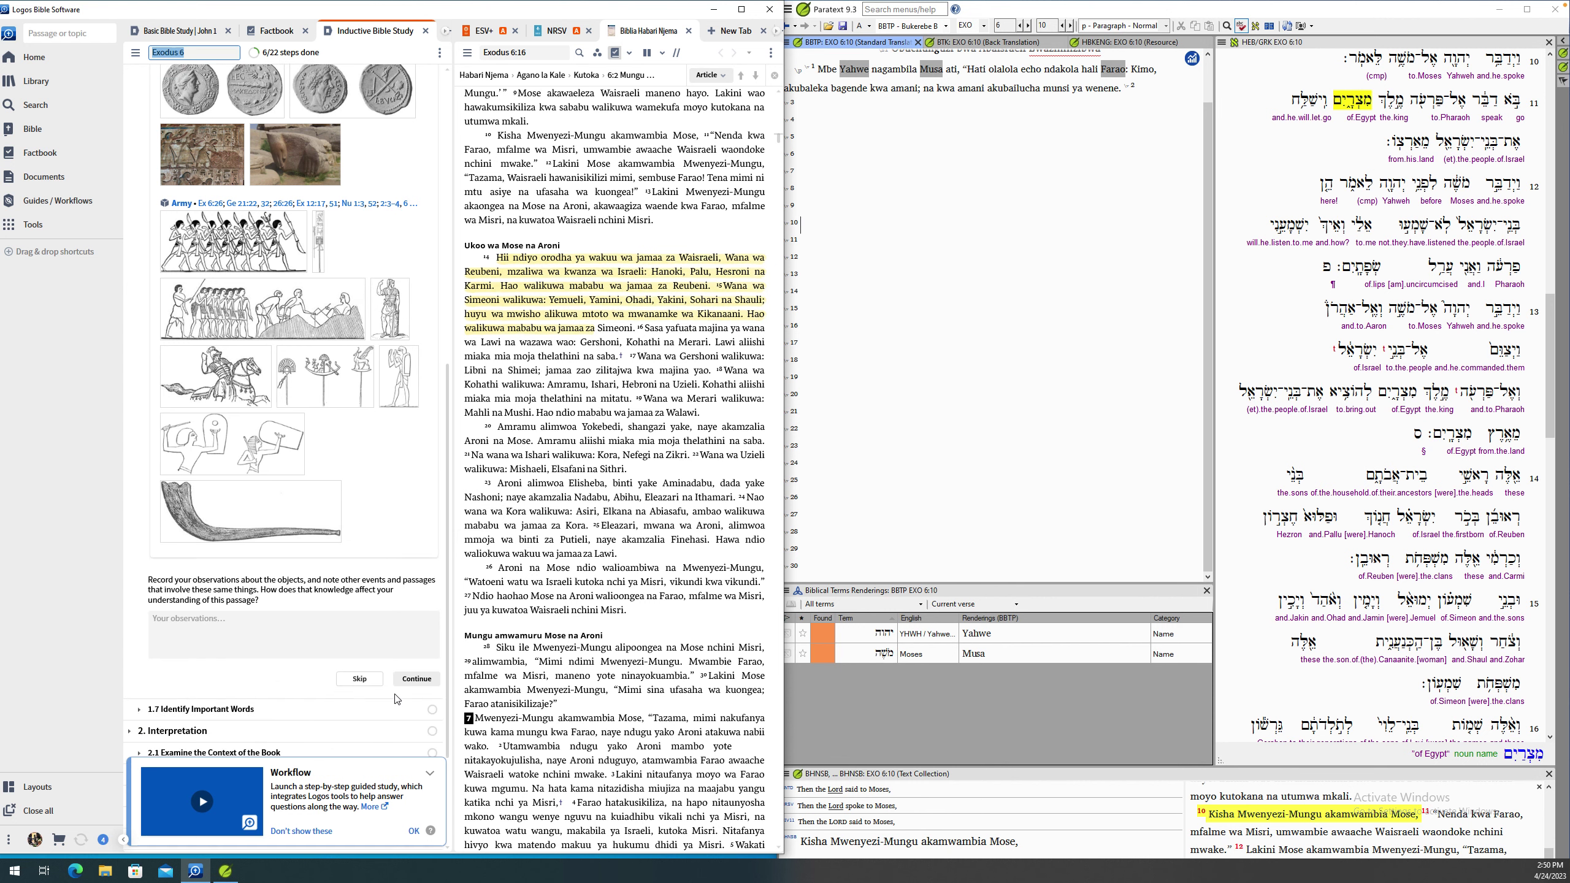
pyautogui.click(406, 680)
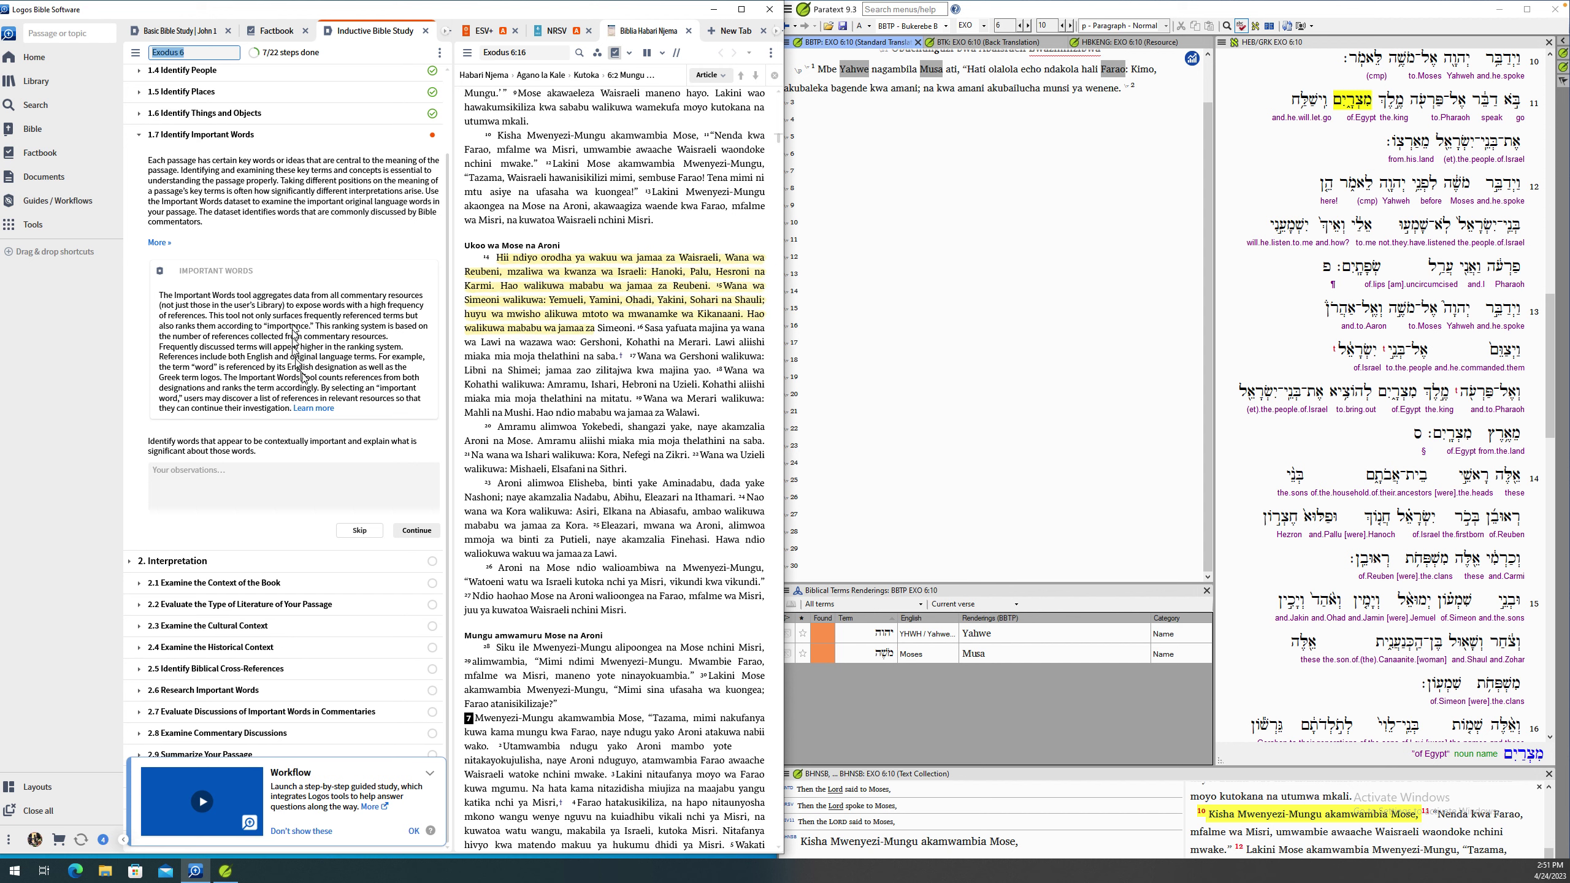
# - Complete 1.7 Identify Important Words and the introduction to section 2, Interpretation
pyautogui.click(415, 530)
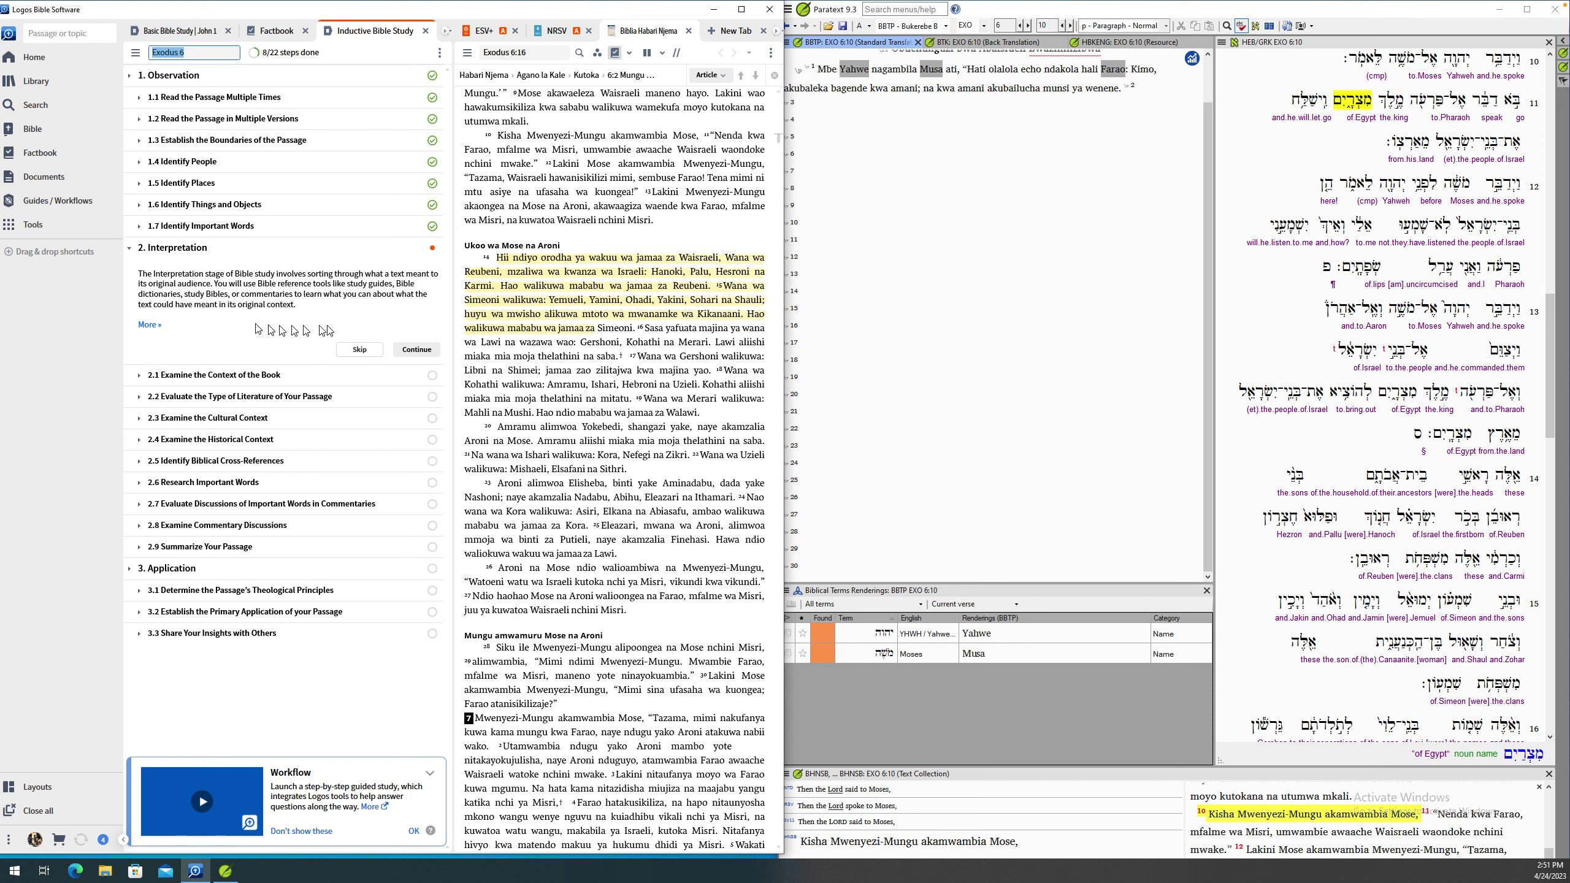
pyautogui.click(417, 350)
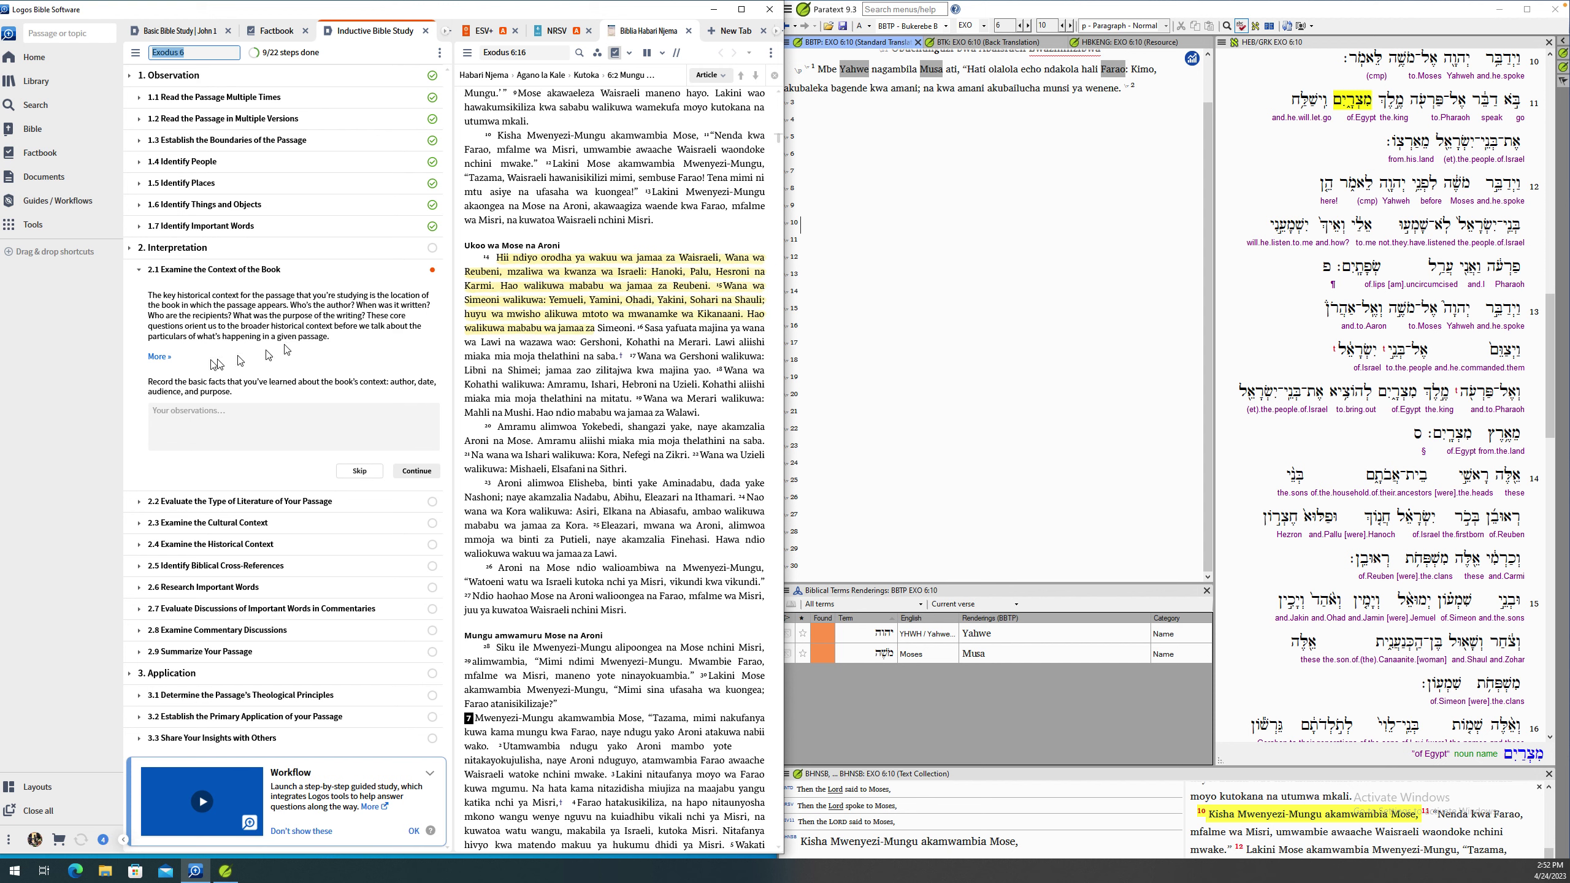
# - Look up the Book of Exodus in Factbook from the expanded explanation of step 2.1, and complete 2.1 Examine the Context of the Book
pyautogui.click(159, 357)
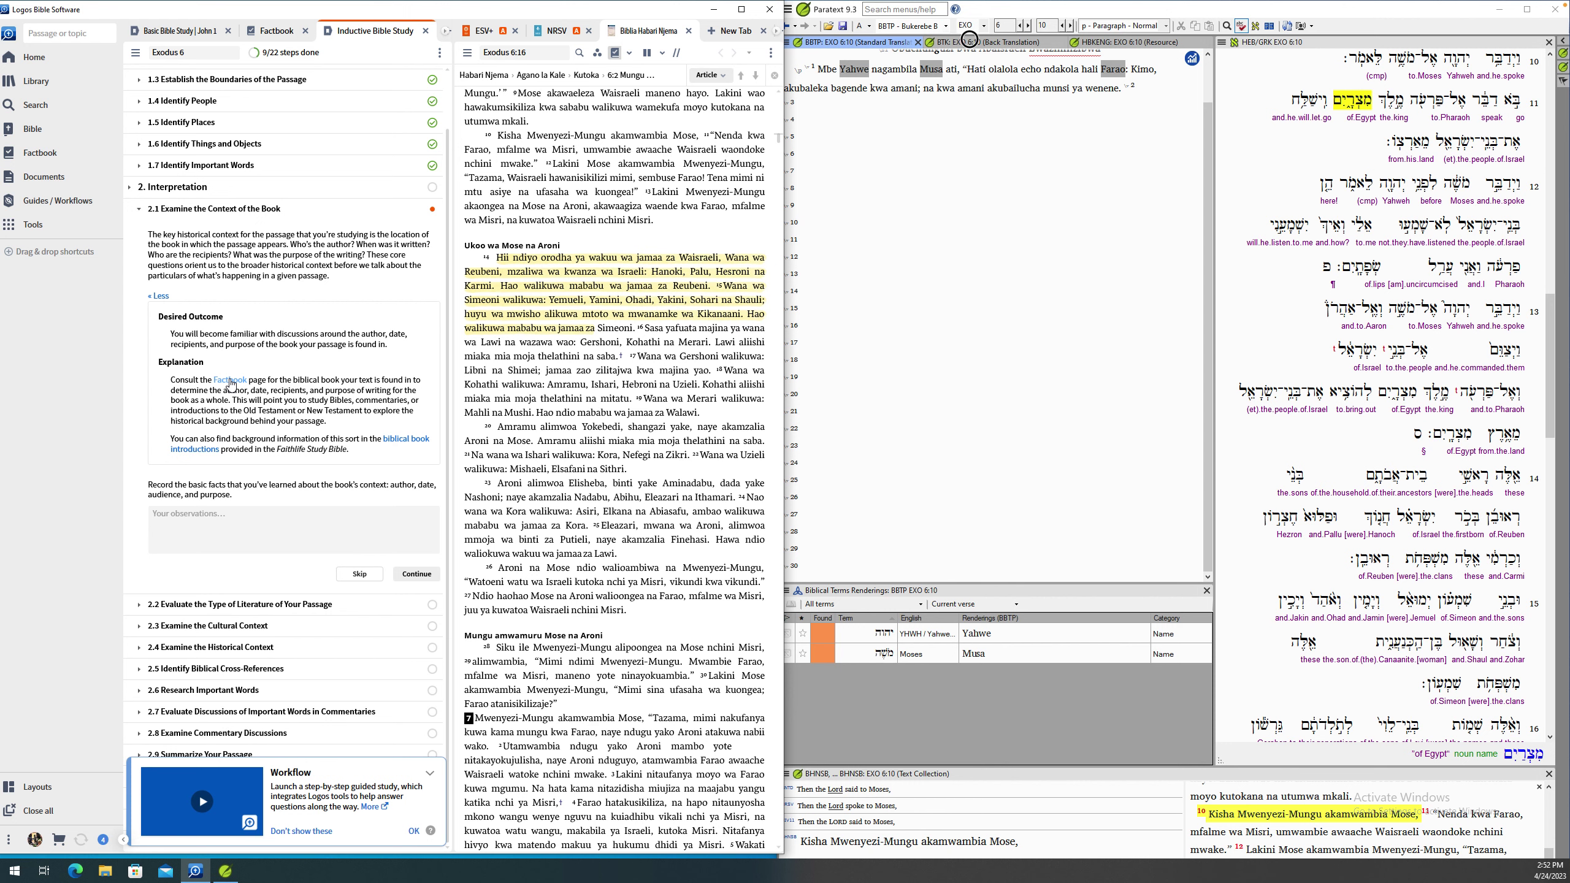
pyautogui.click(229, 383)
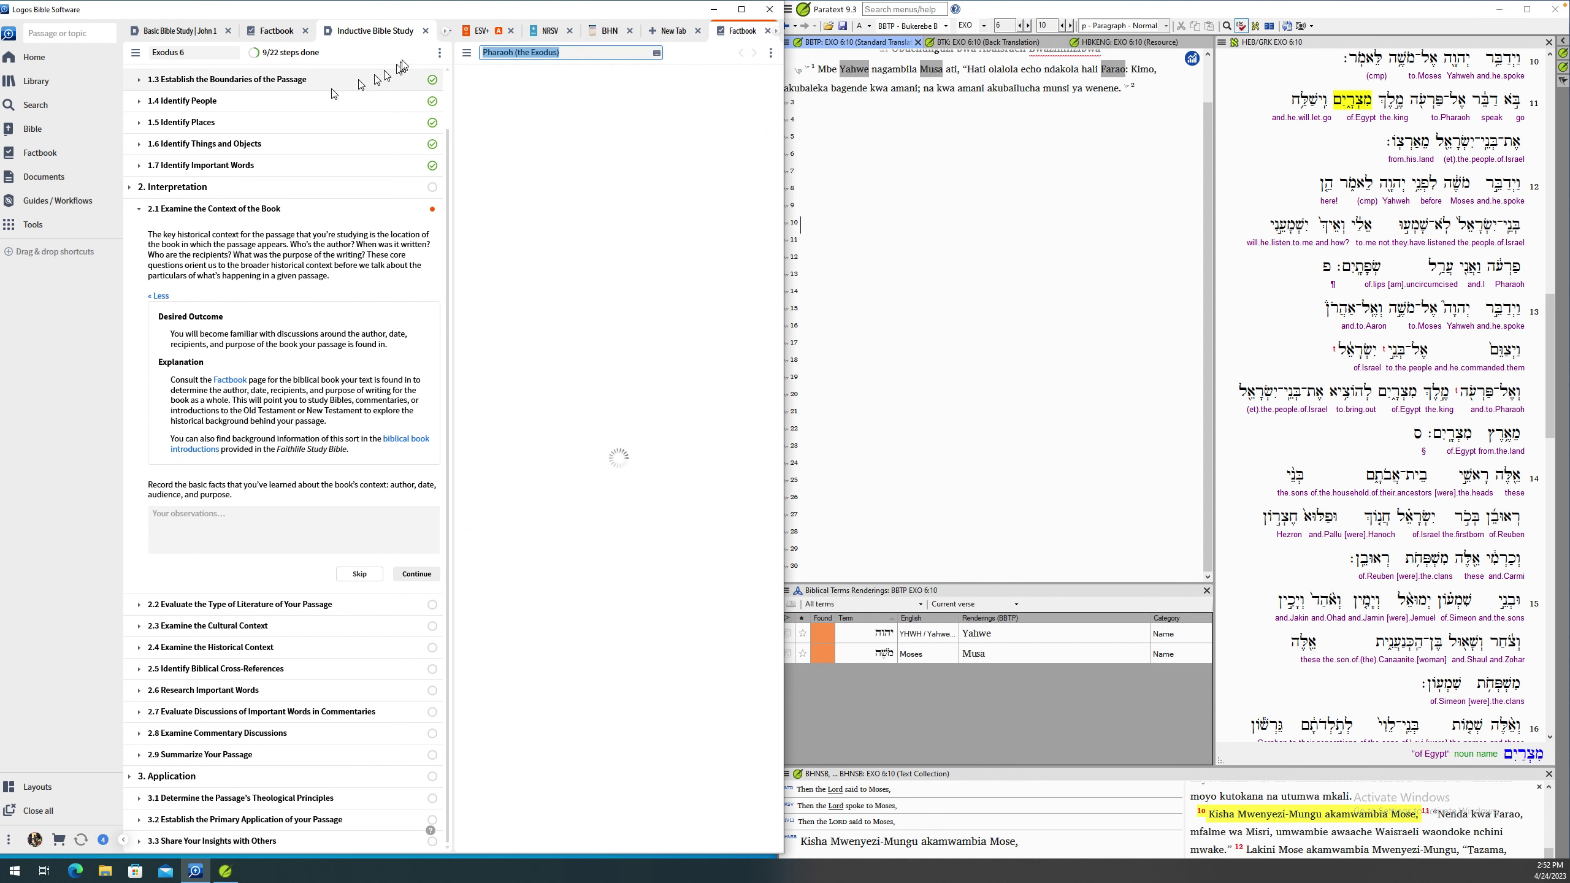
pyautogui.write('exodus')
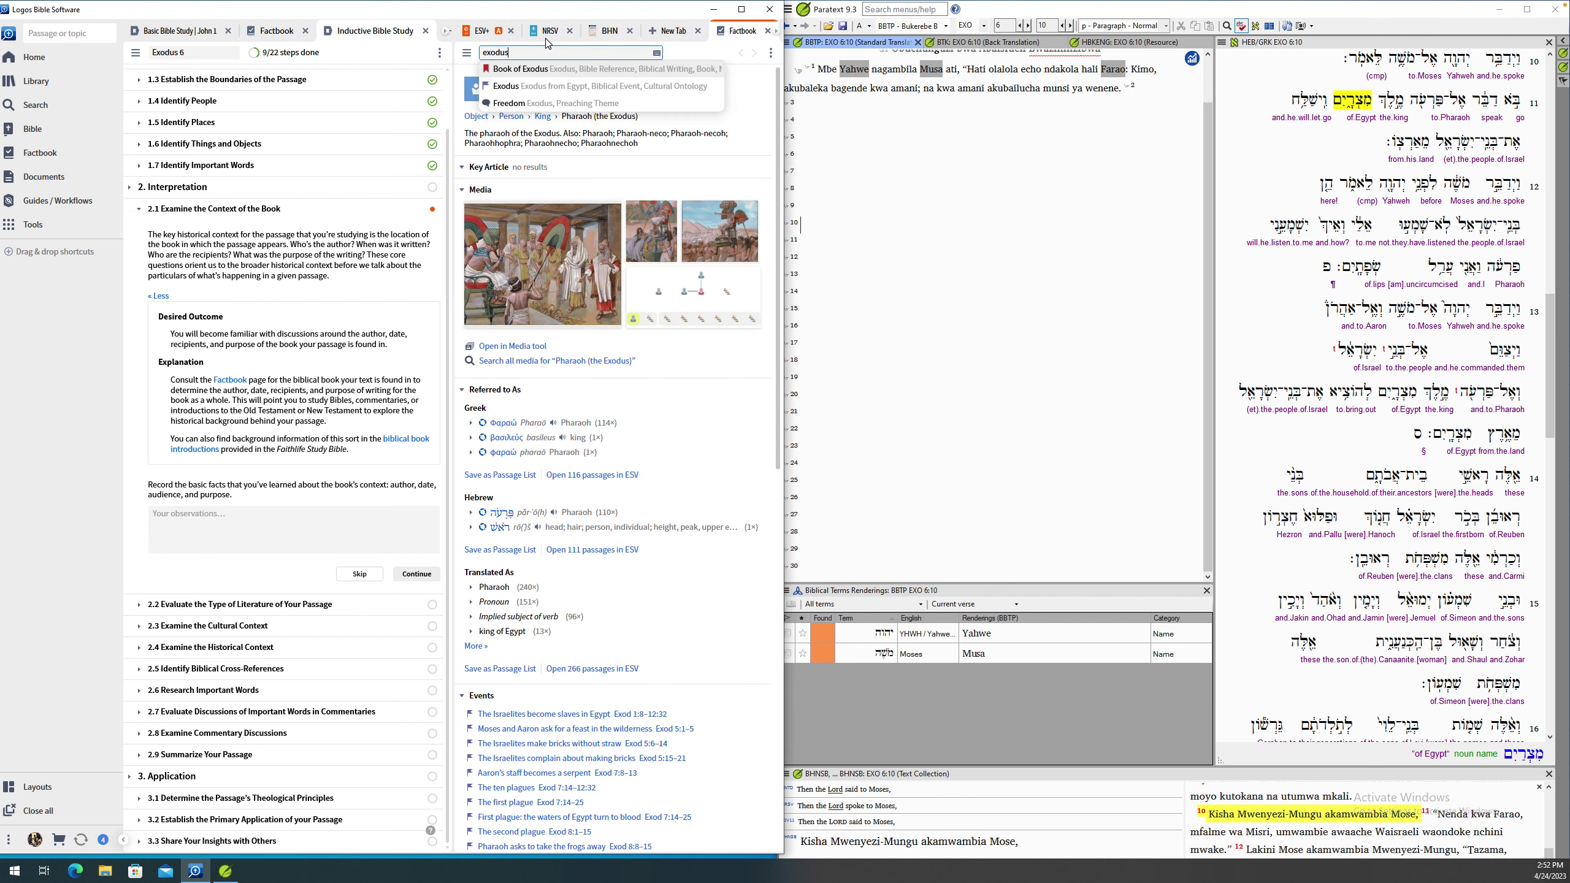
pyautogui.press('Return')
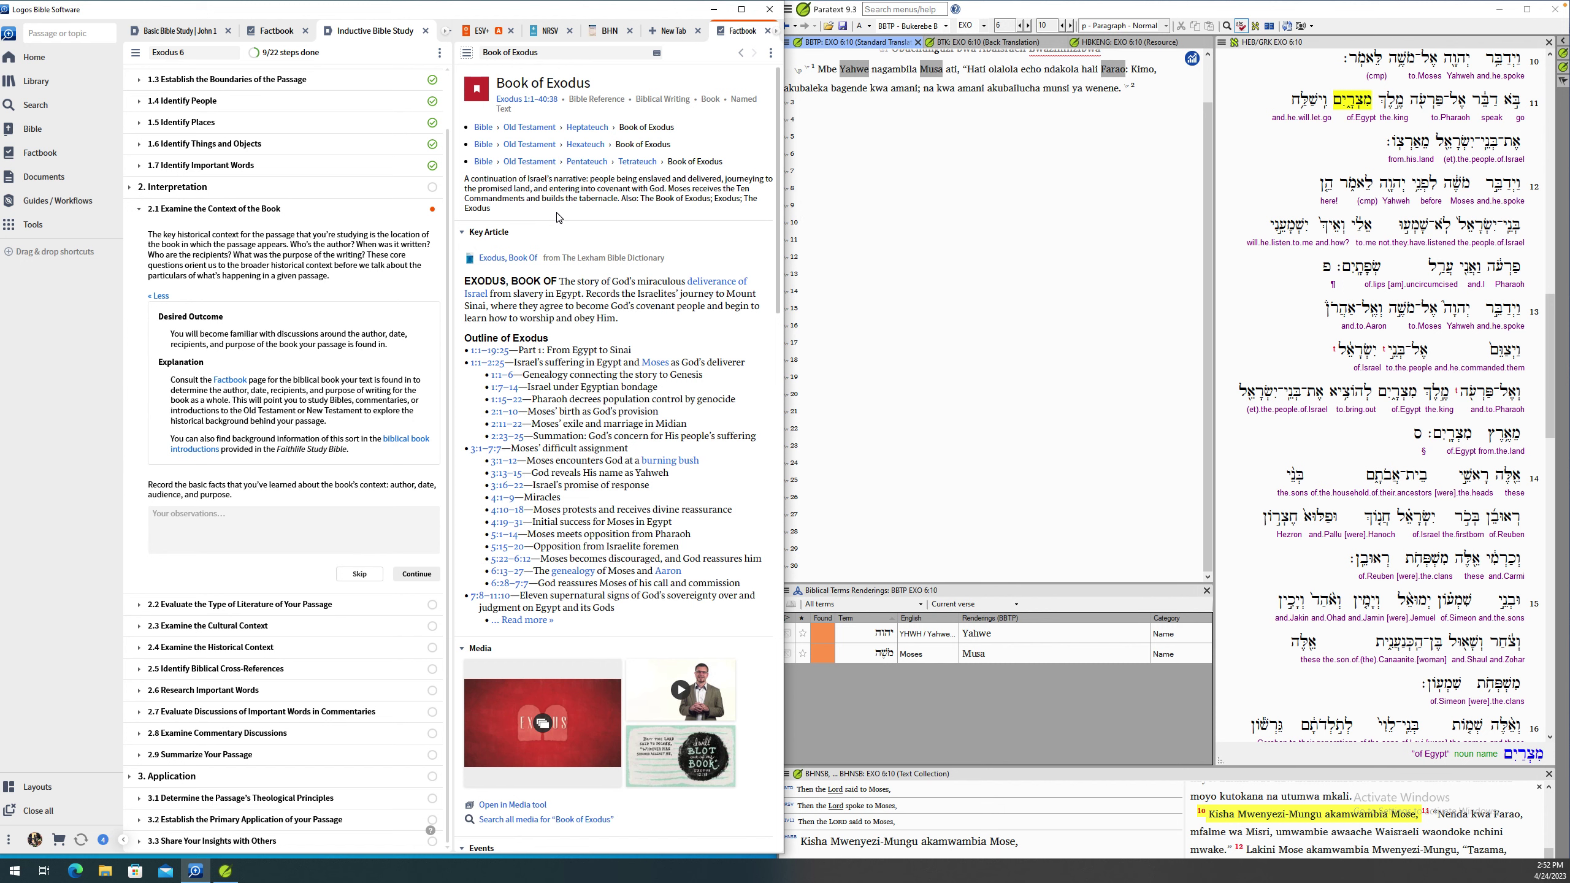
pyautogui.scroll(-10, 558, 218)
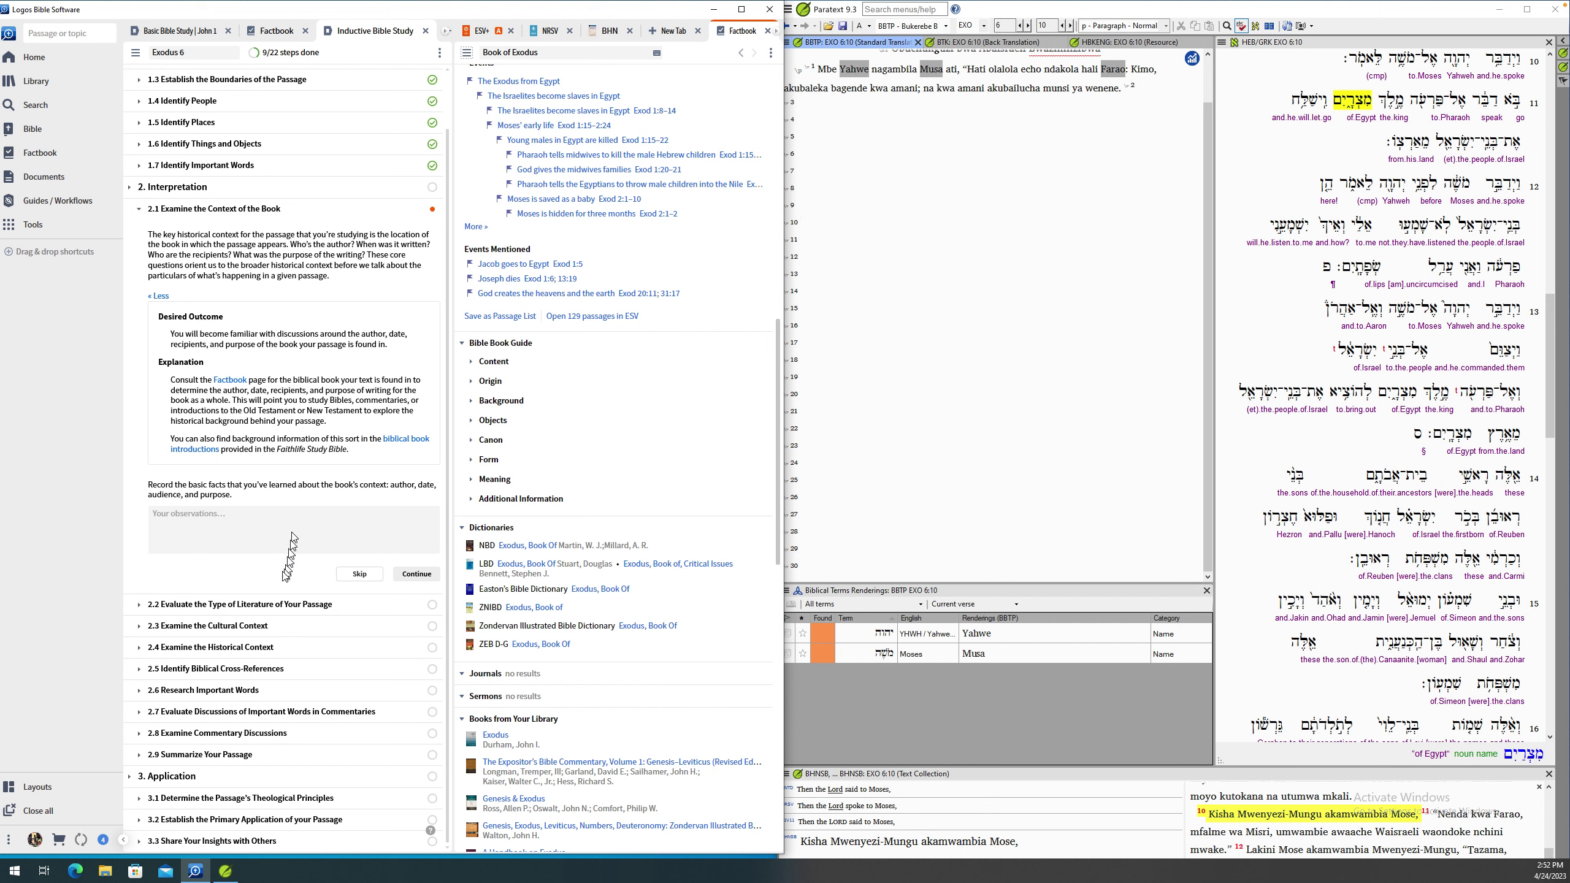
pyautogui.click(414, 575)
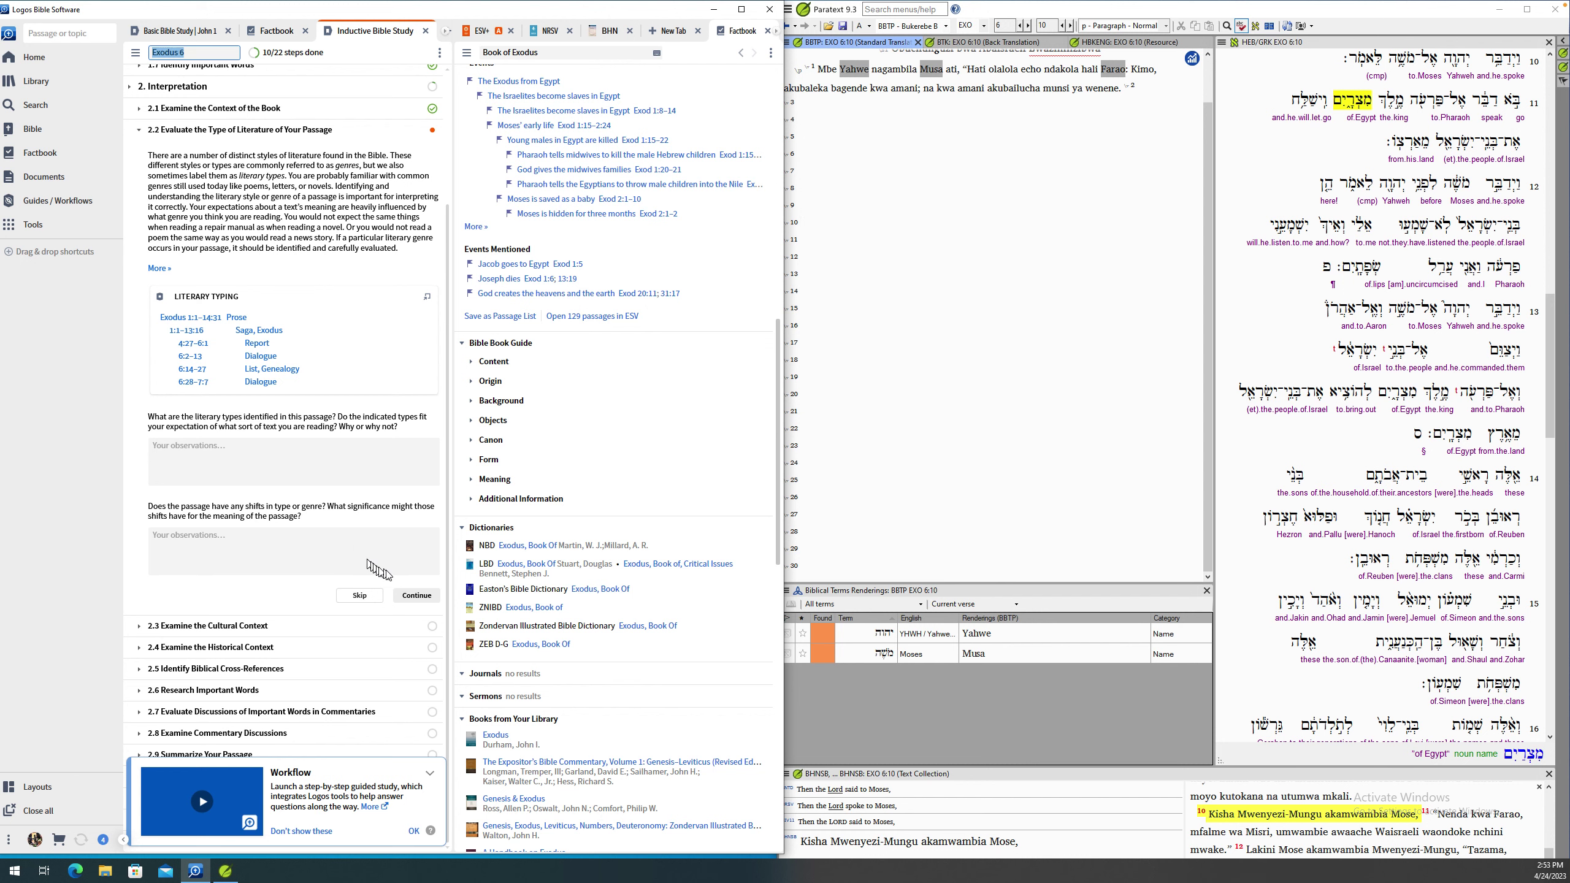
# - Complete workflow steps 2.2 to 2.4, covering the passage's type of literature, cultural context and historical context
pyautogui.click(416, 595)
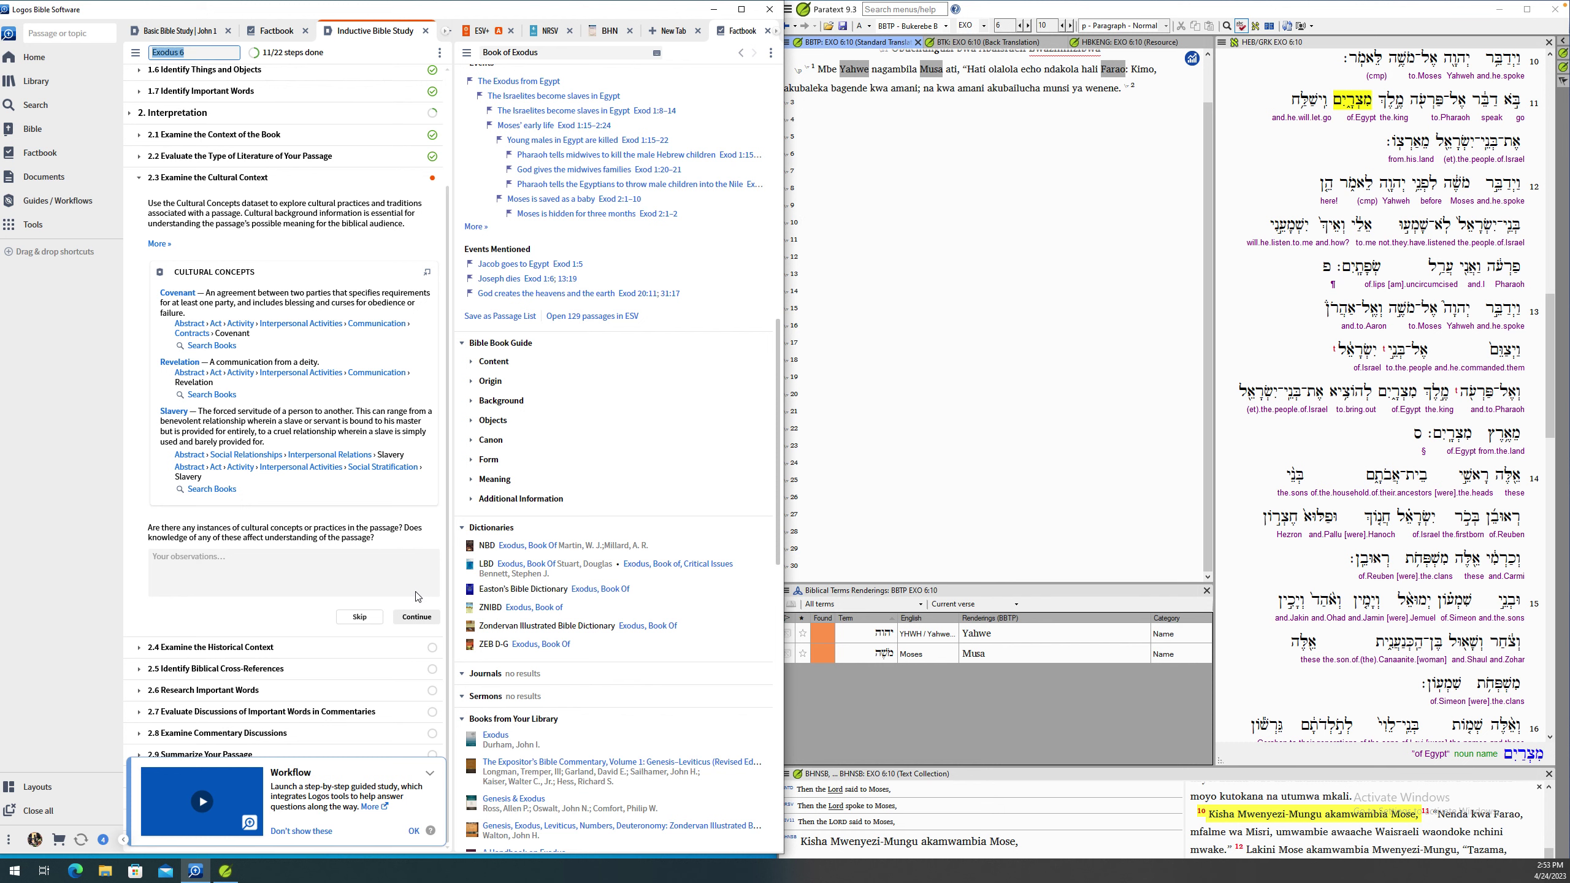
pyautogui.click(416, 617)
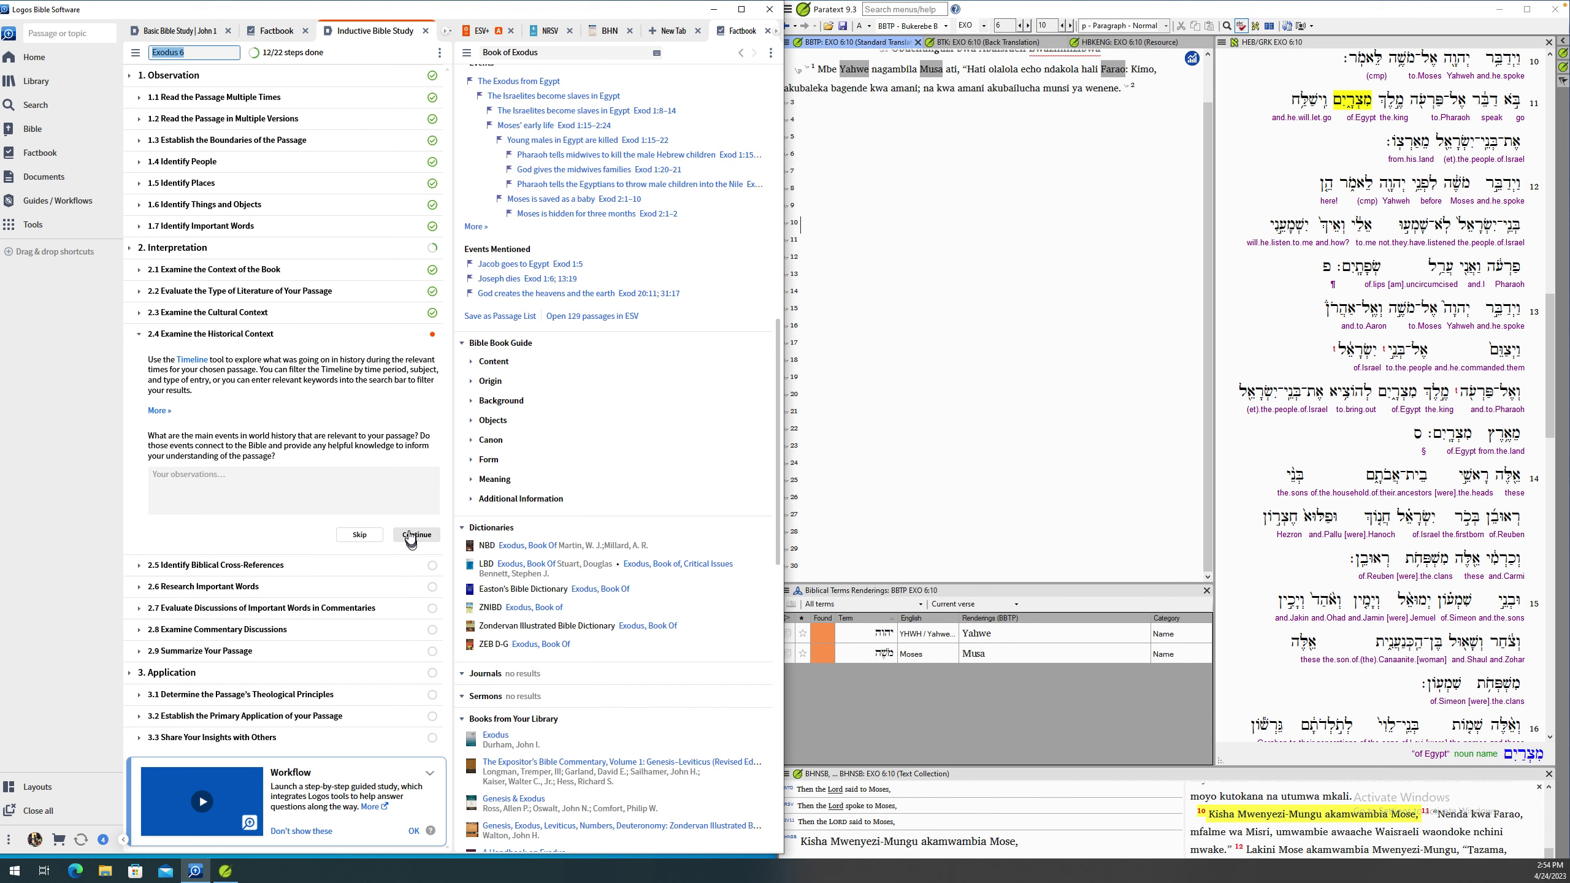
pyautogui.click(409, 535)
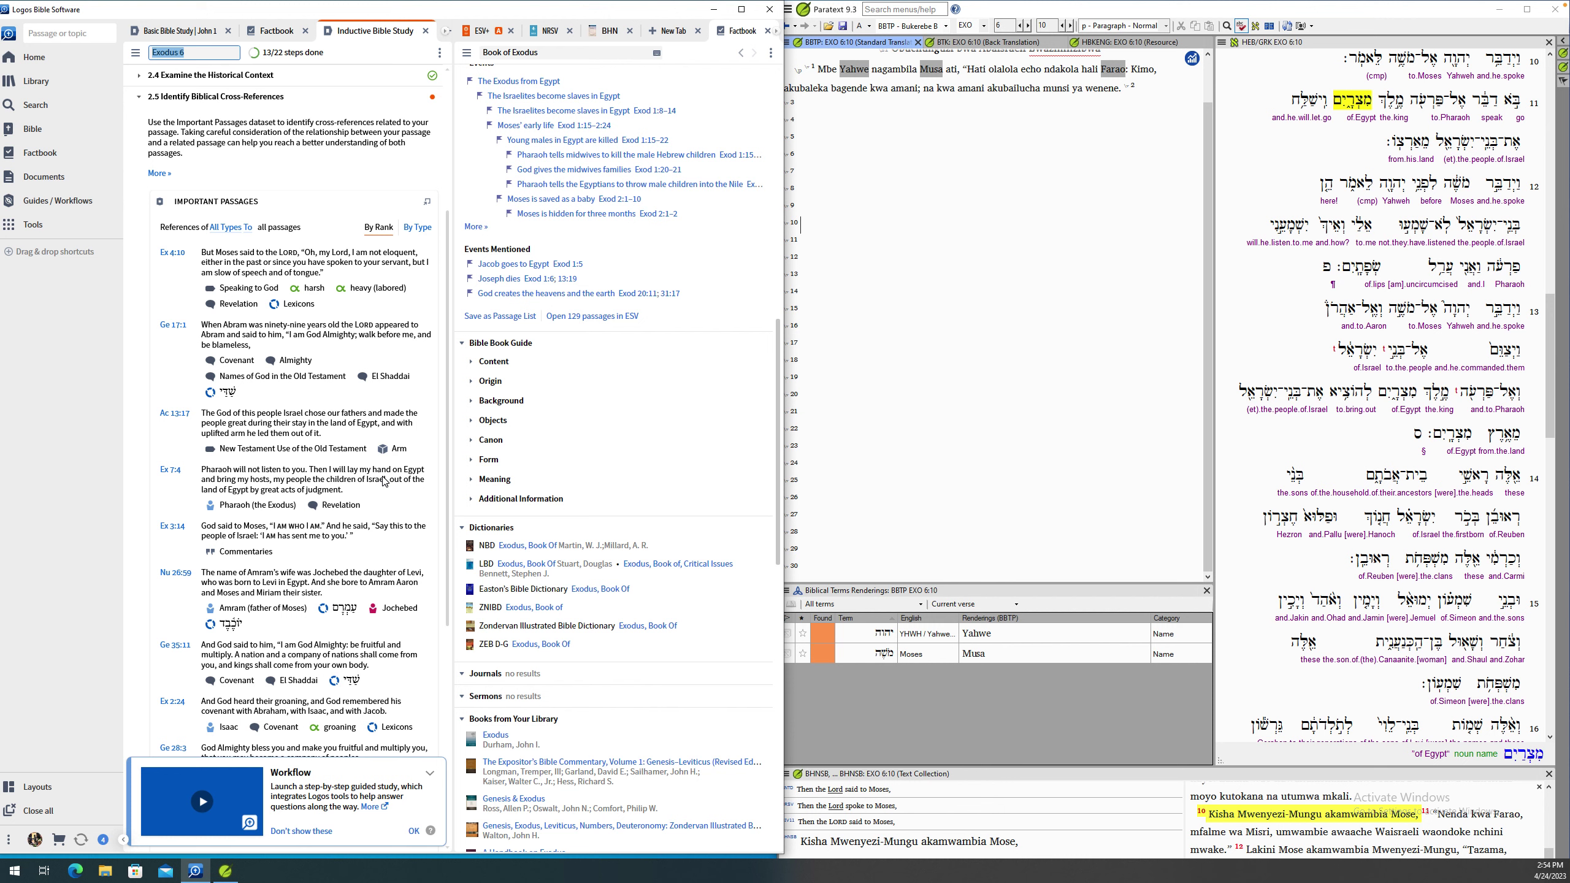
# - Review the Important Passages cross-references for Exodus 6 and complete 2.5 Identify Biblical Cross-References
pyautogui.scroll(-2, 384, 482)
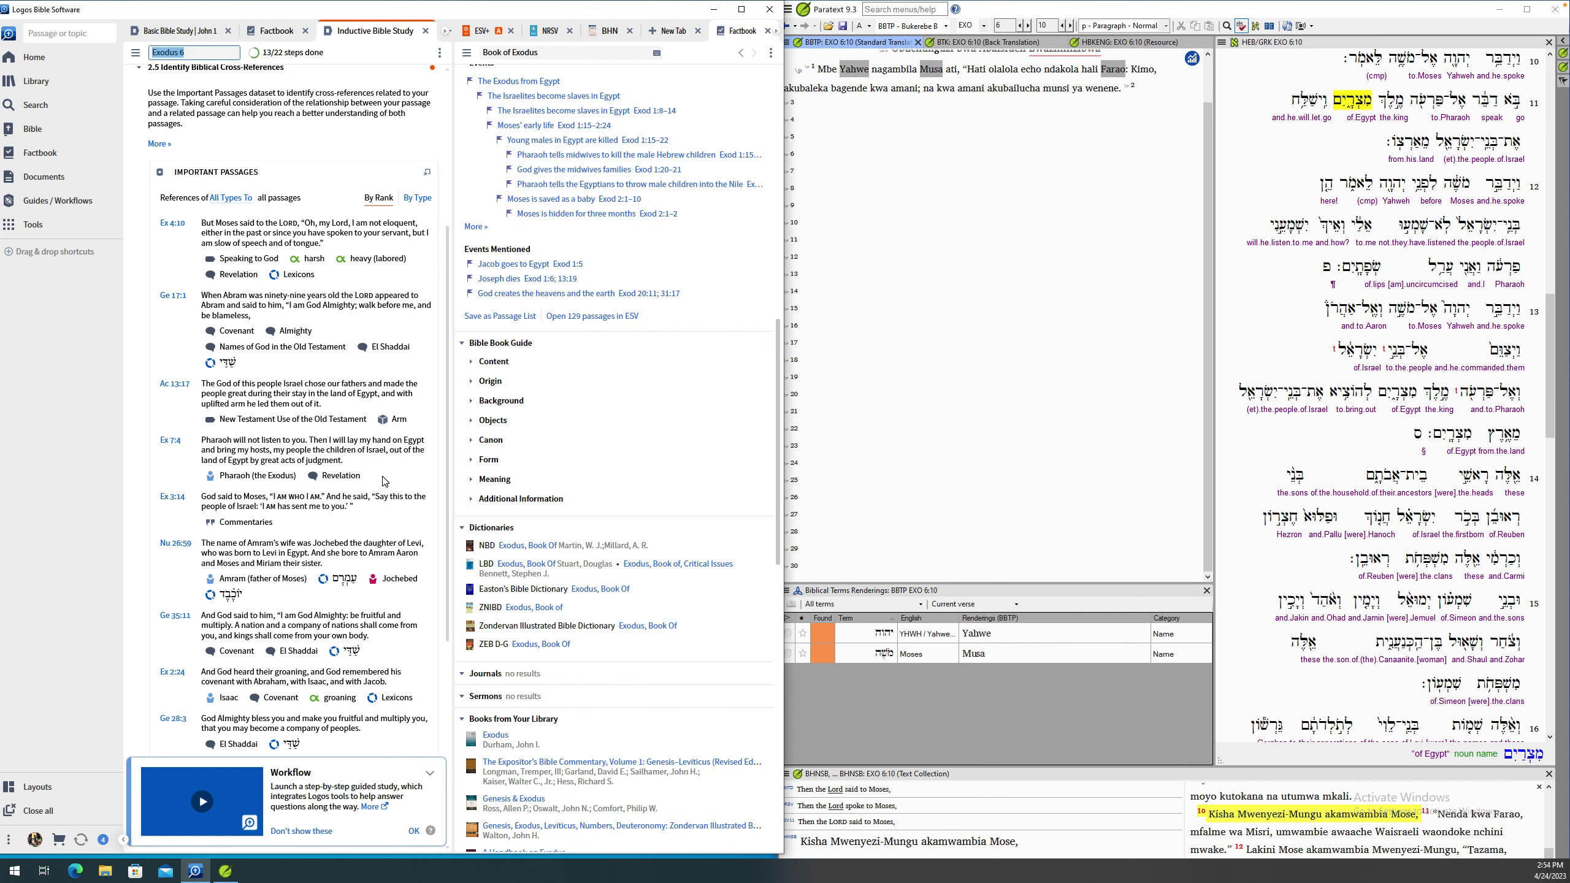
pyautogui.scroll(-4, 380, 560)
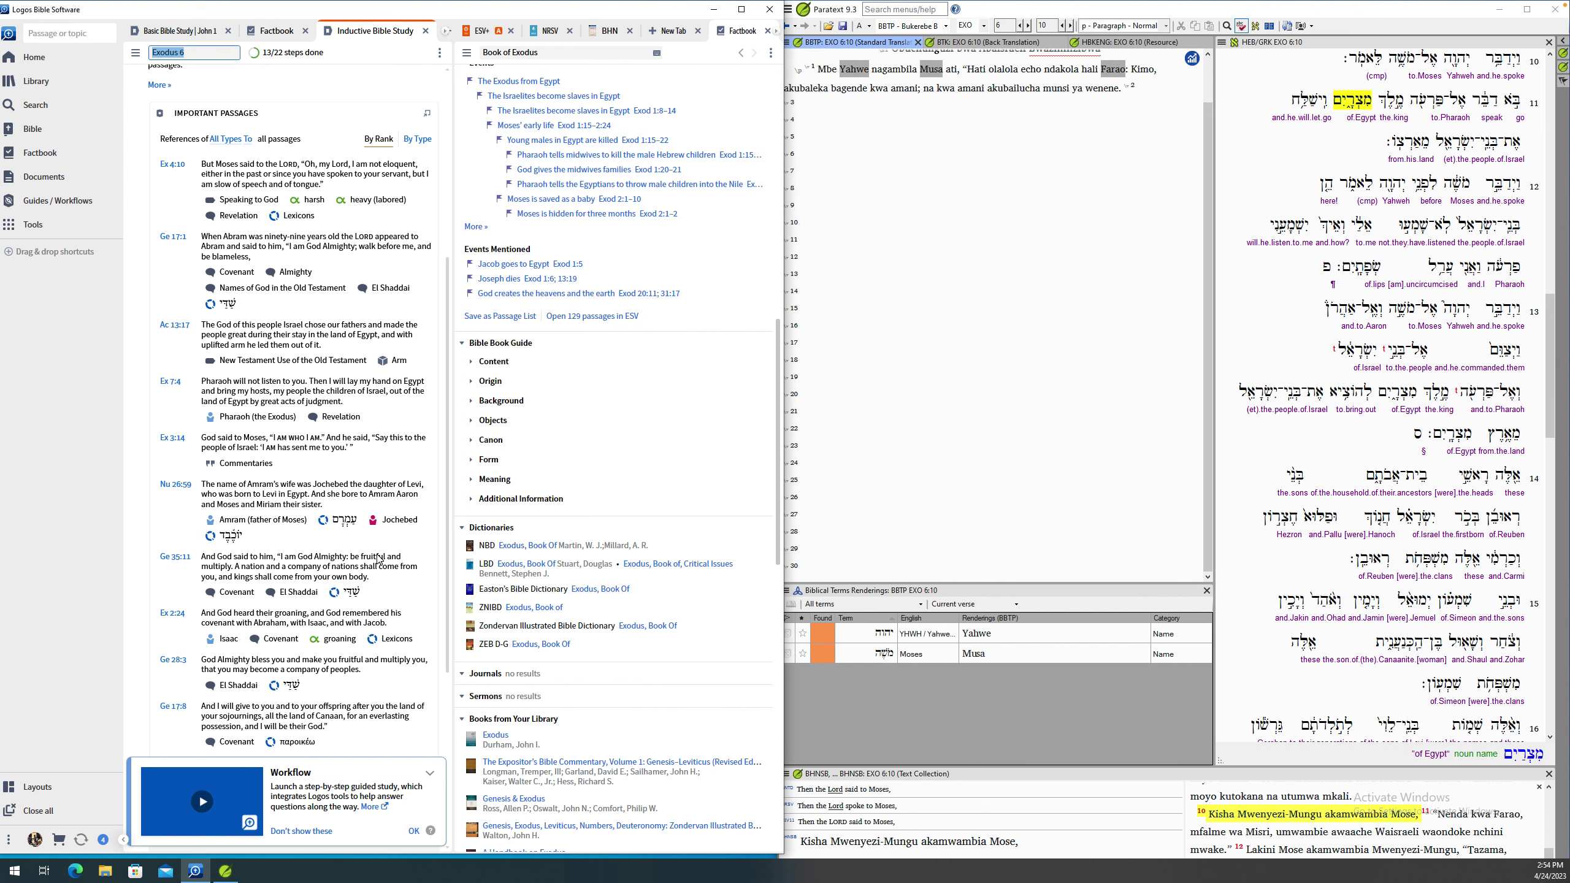
pyautogui.scroll(-7, 380, 560)
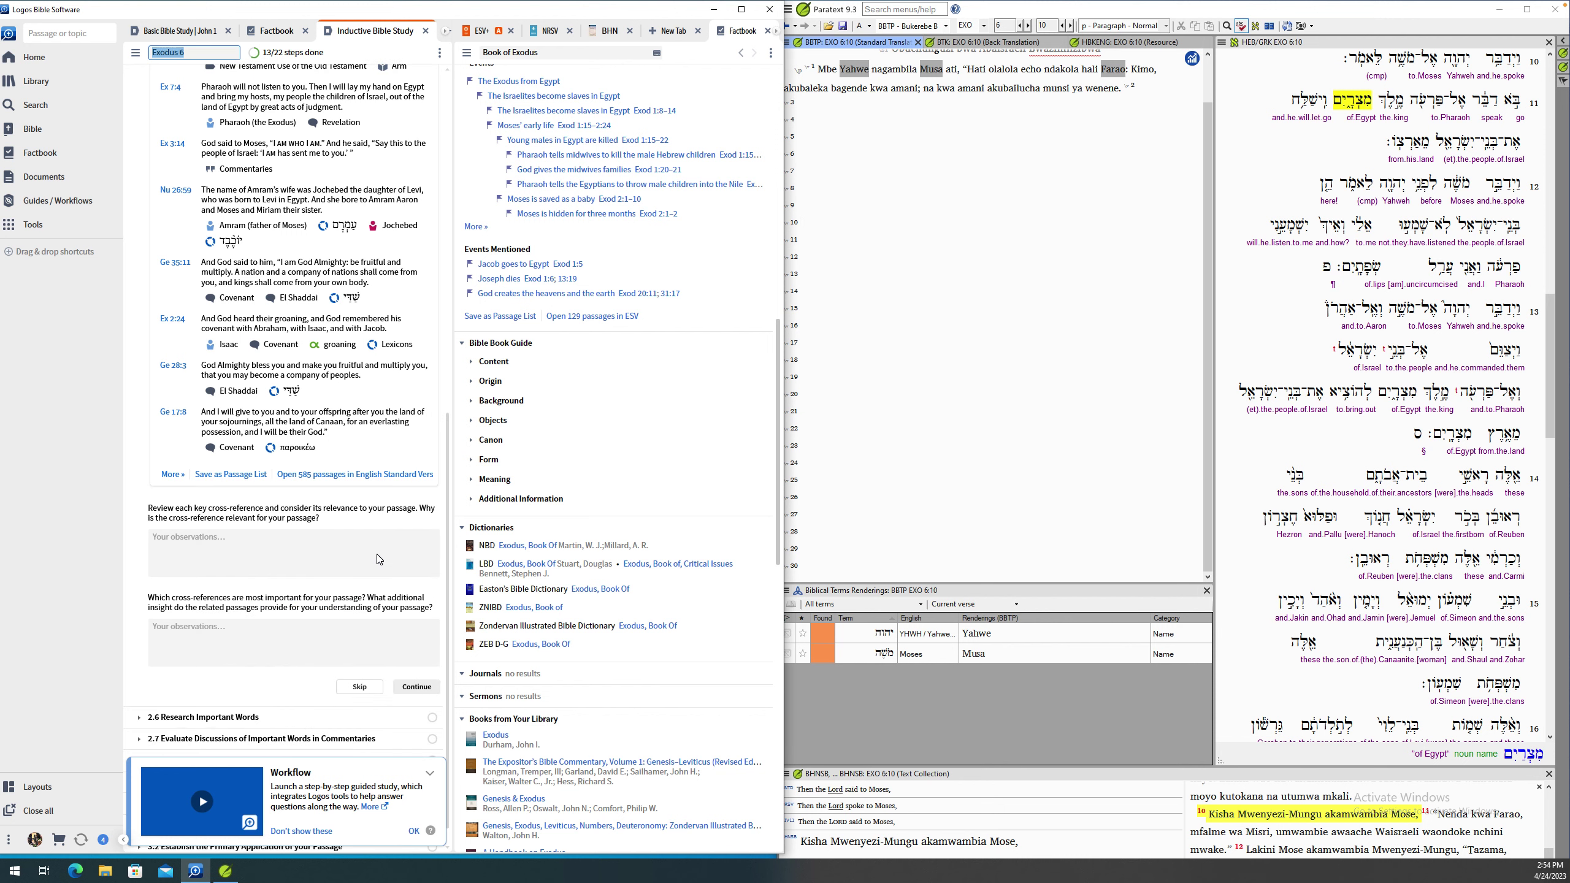
pyautogui.click(415, 688)
# - Complete 2.6 Research Important Words and 2.7 Evaluate Discussions of Important Words in Commentaries
pyautogui.scroll(-2, 416, 691)
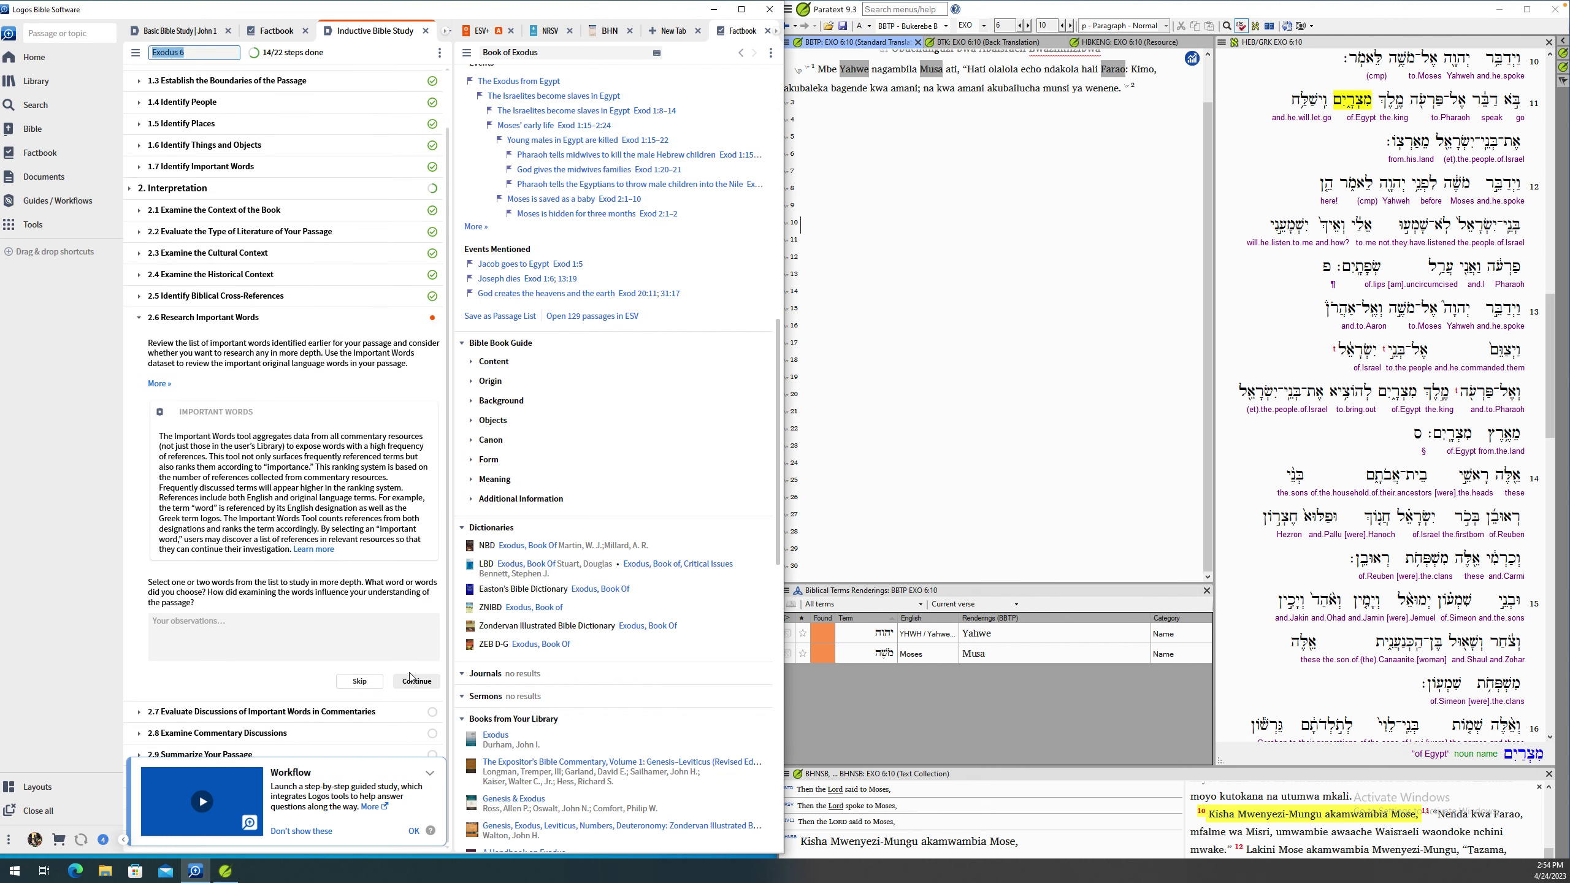
pyautogui.click(414, 681)
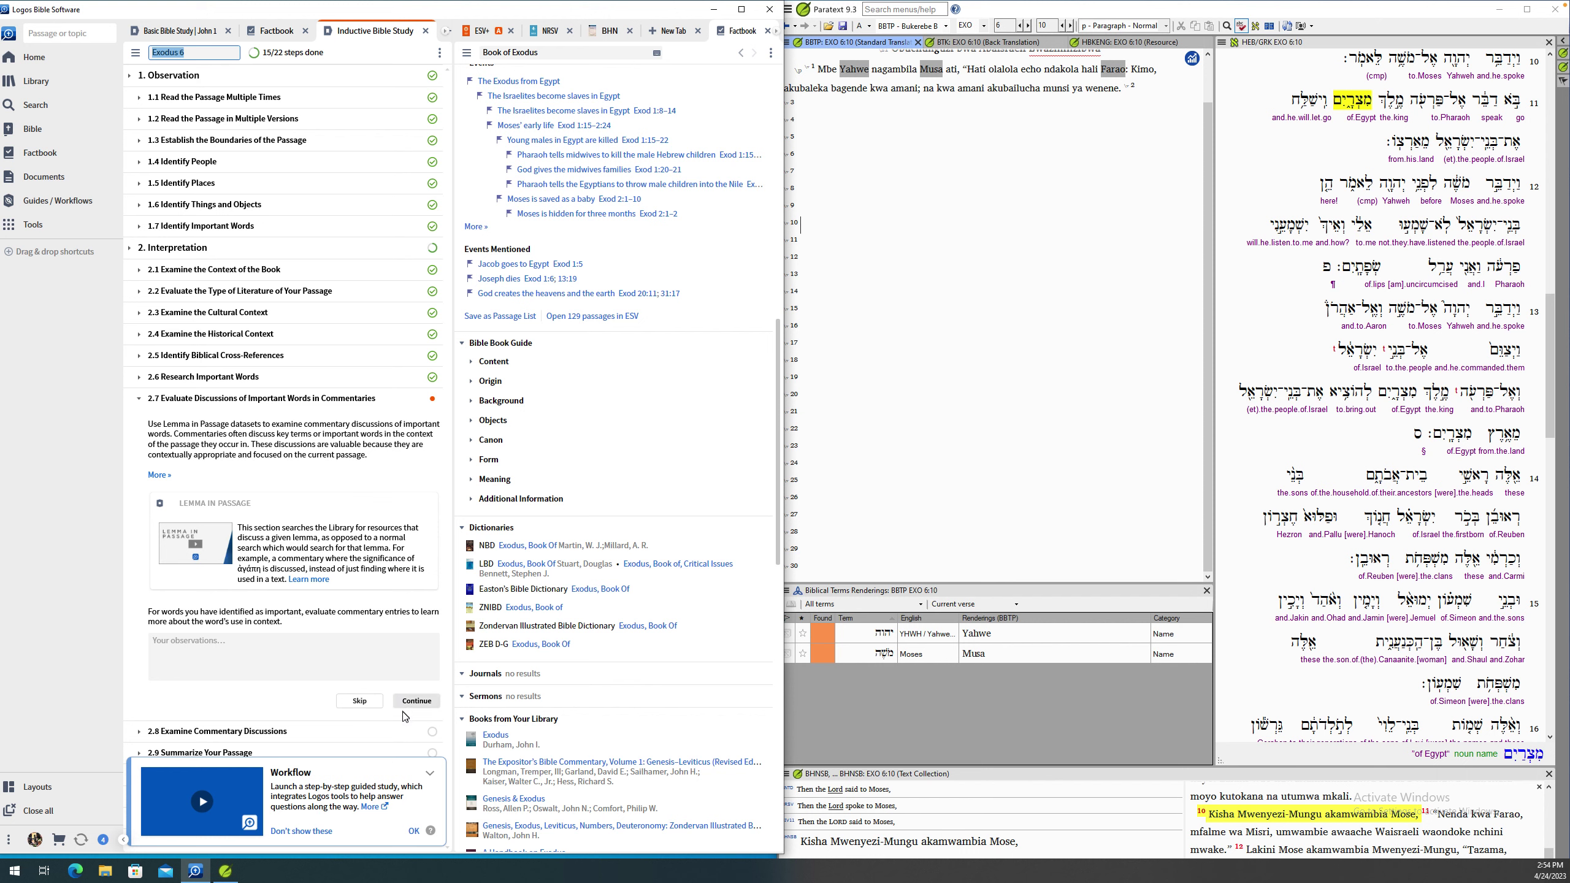
pyautogui.click(415, 701)
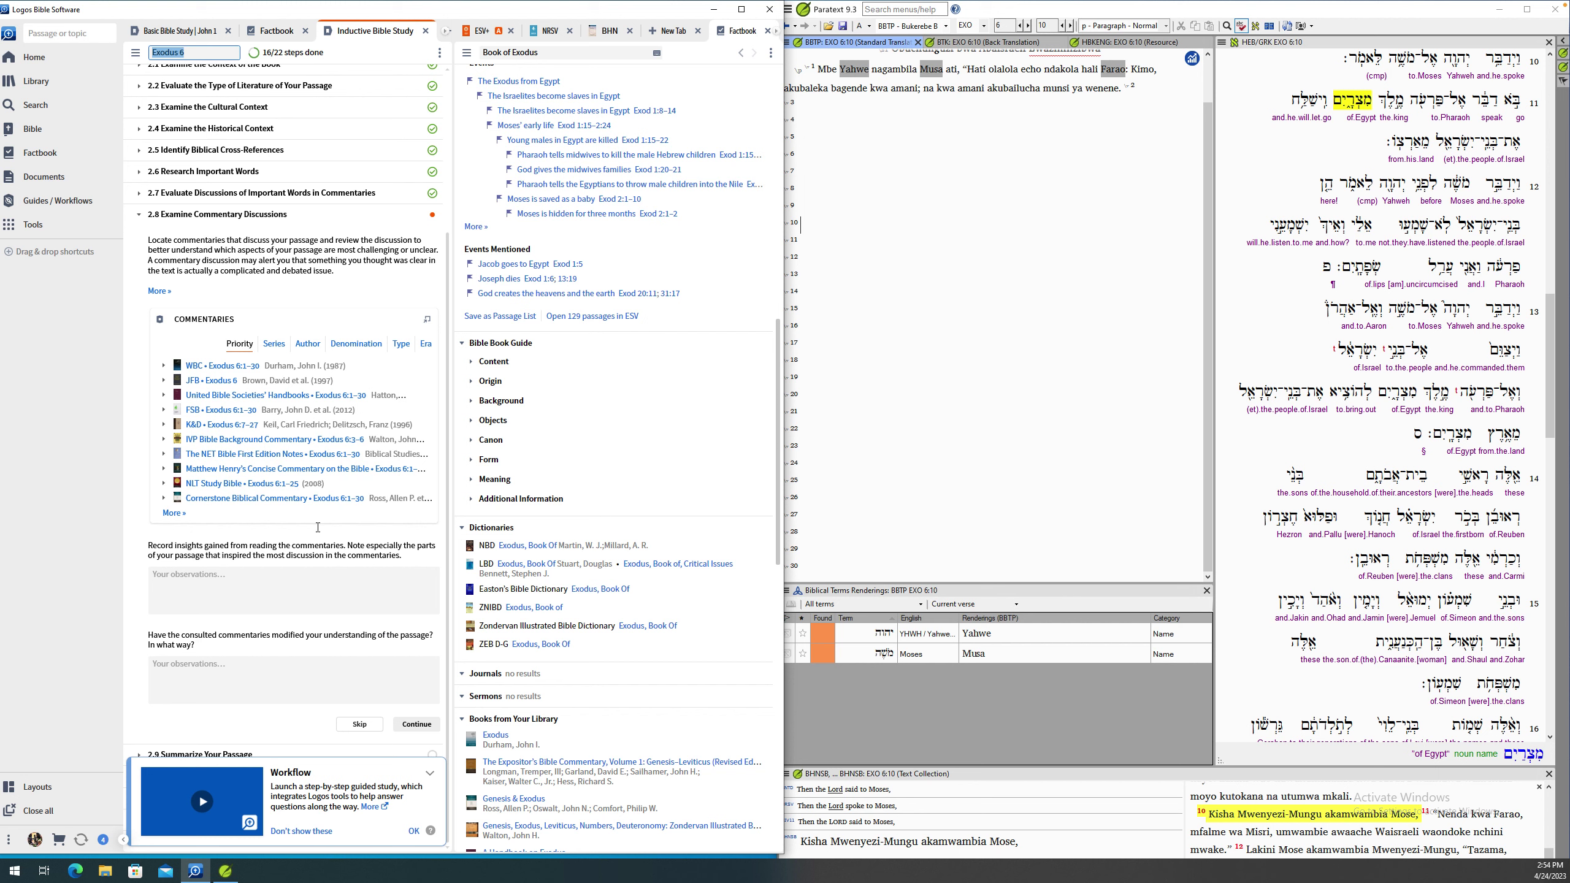
# - Open the WBC commentary on Exodus 6:1-30, and complete 2.8 Examine Commentary Discussions and 2.9 Summarize Your Passage
pyautogui.click(222, 365)
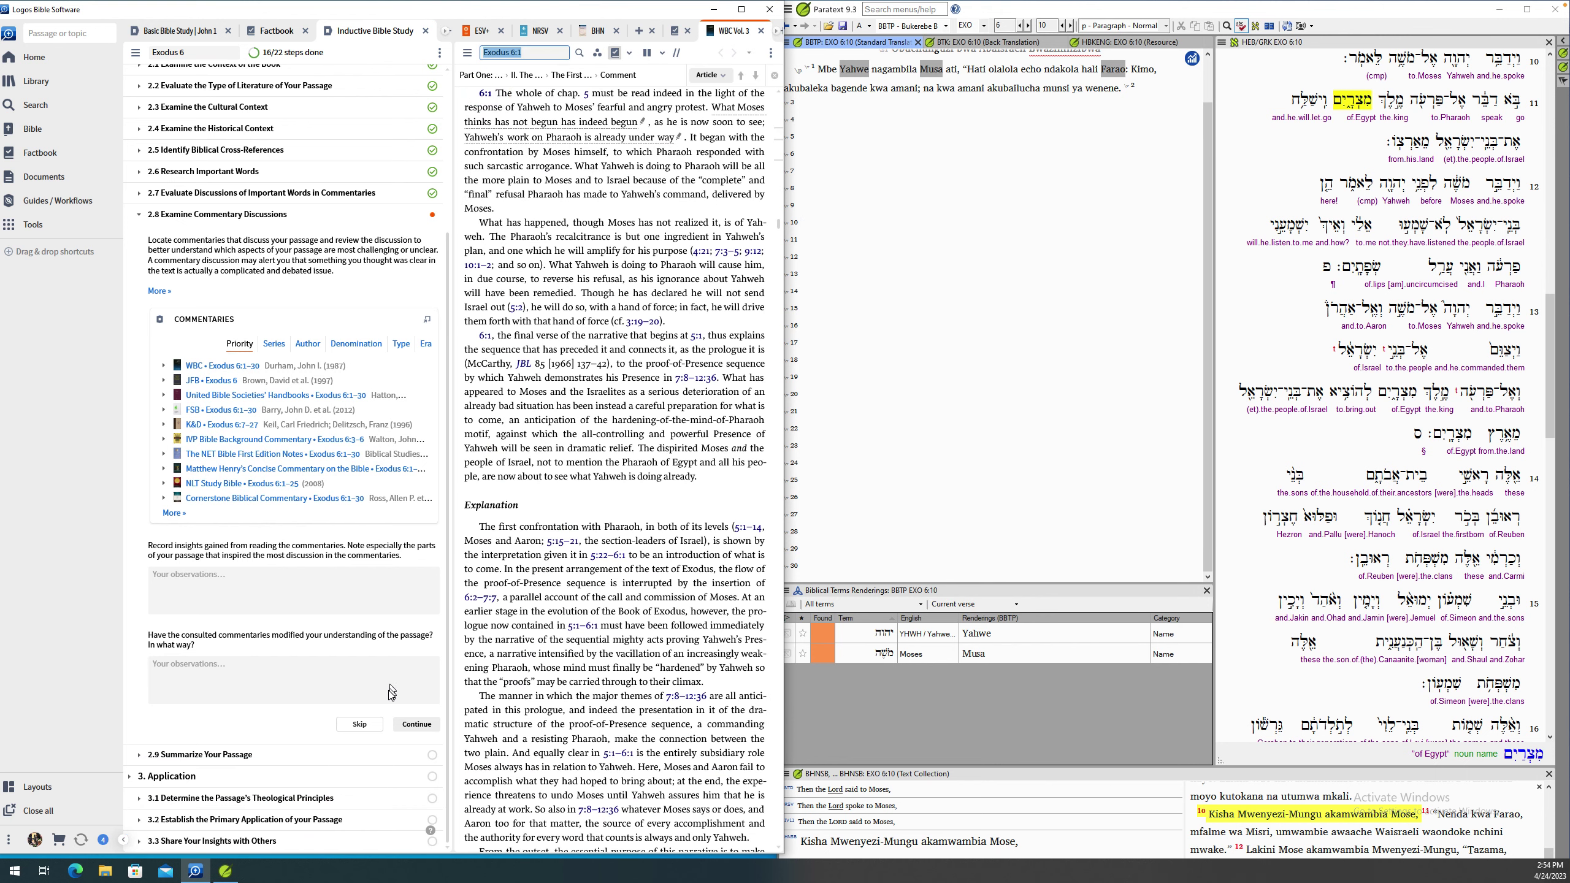
pyautogui.click(408, 726)
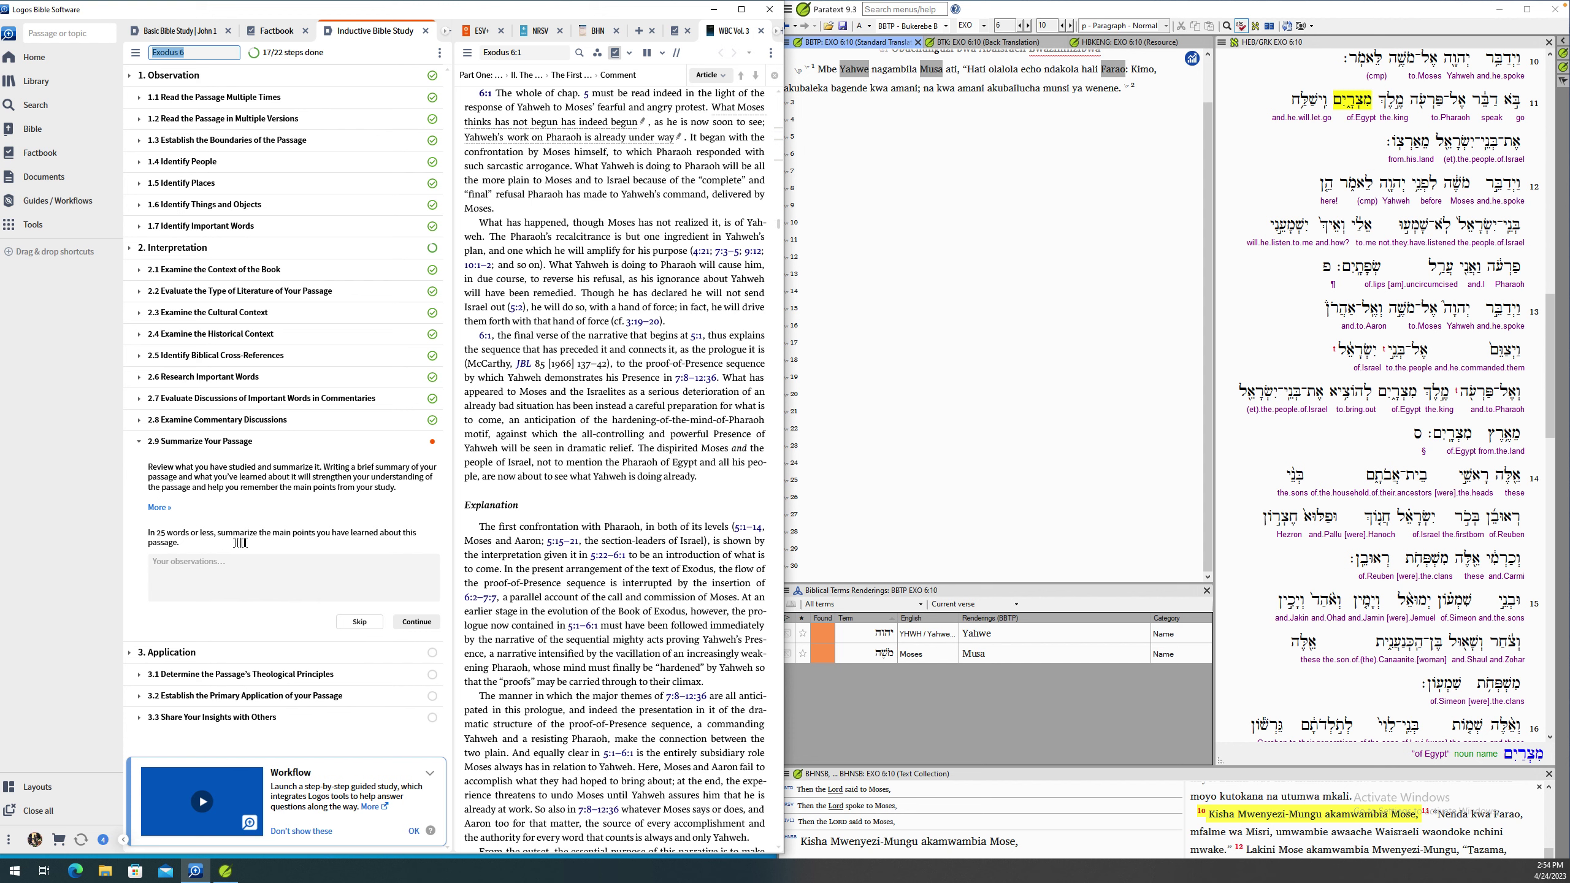
pyautogui.click(410, 625)
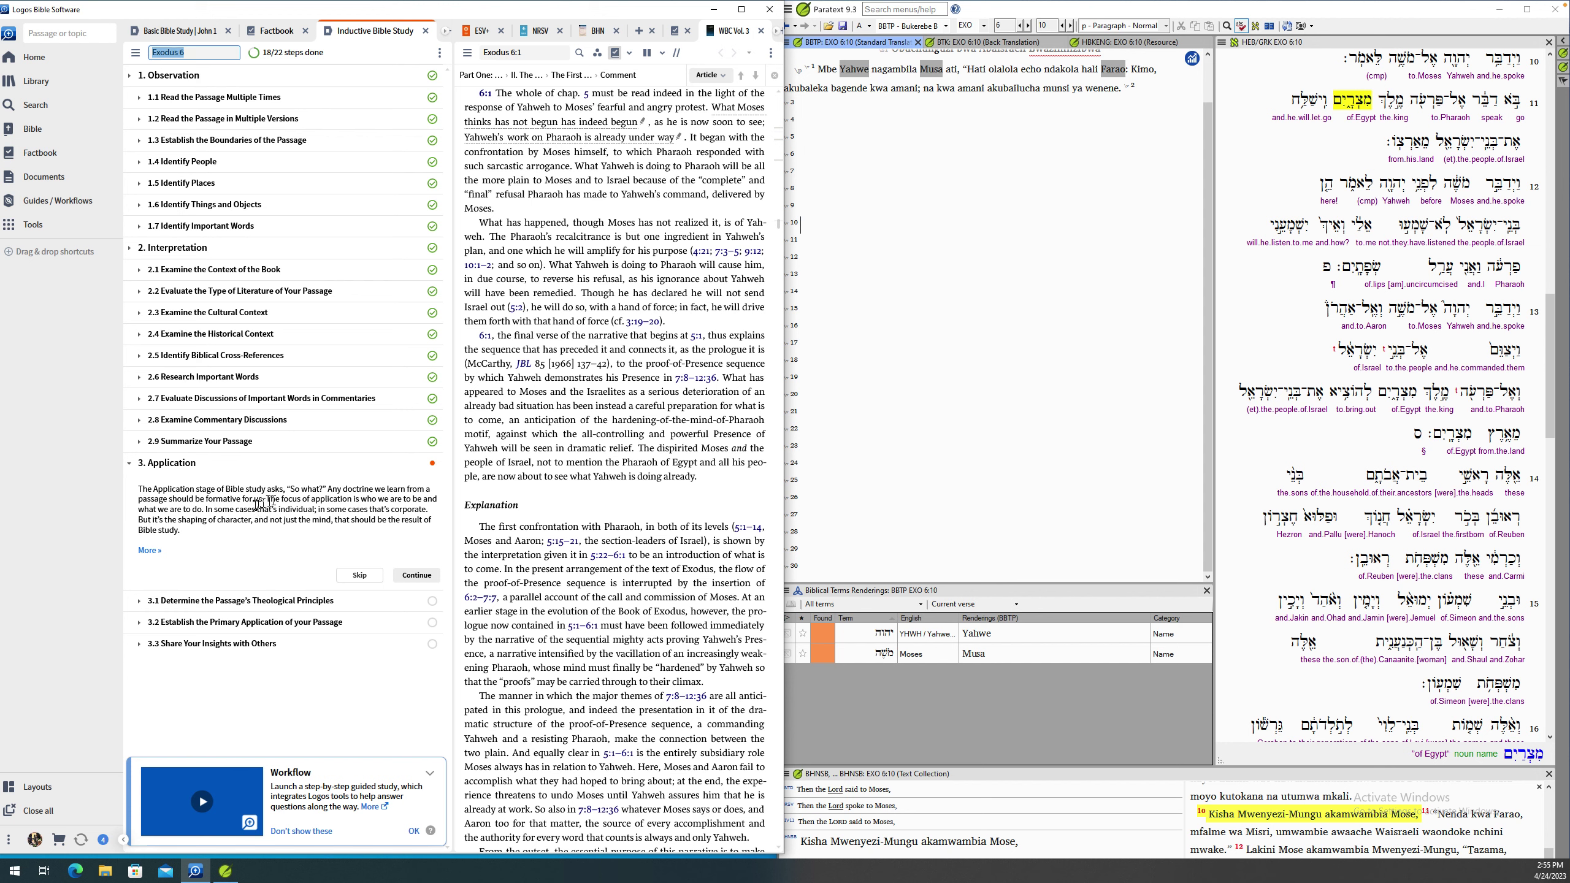
# - Complete the Application section of the workflow, from its introduction through steps 3.1 to 3.3, dismissing the Workflow tip on the way
pyautogui.click(410, 575)
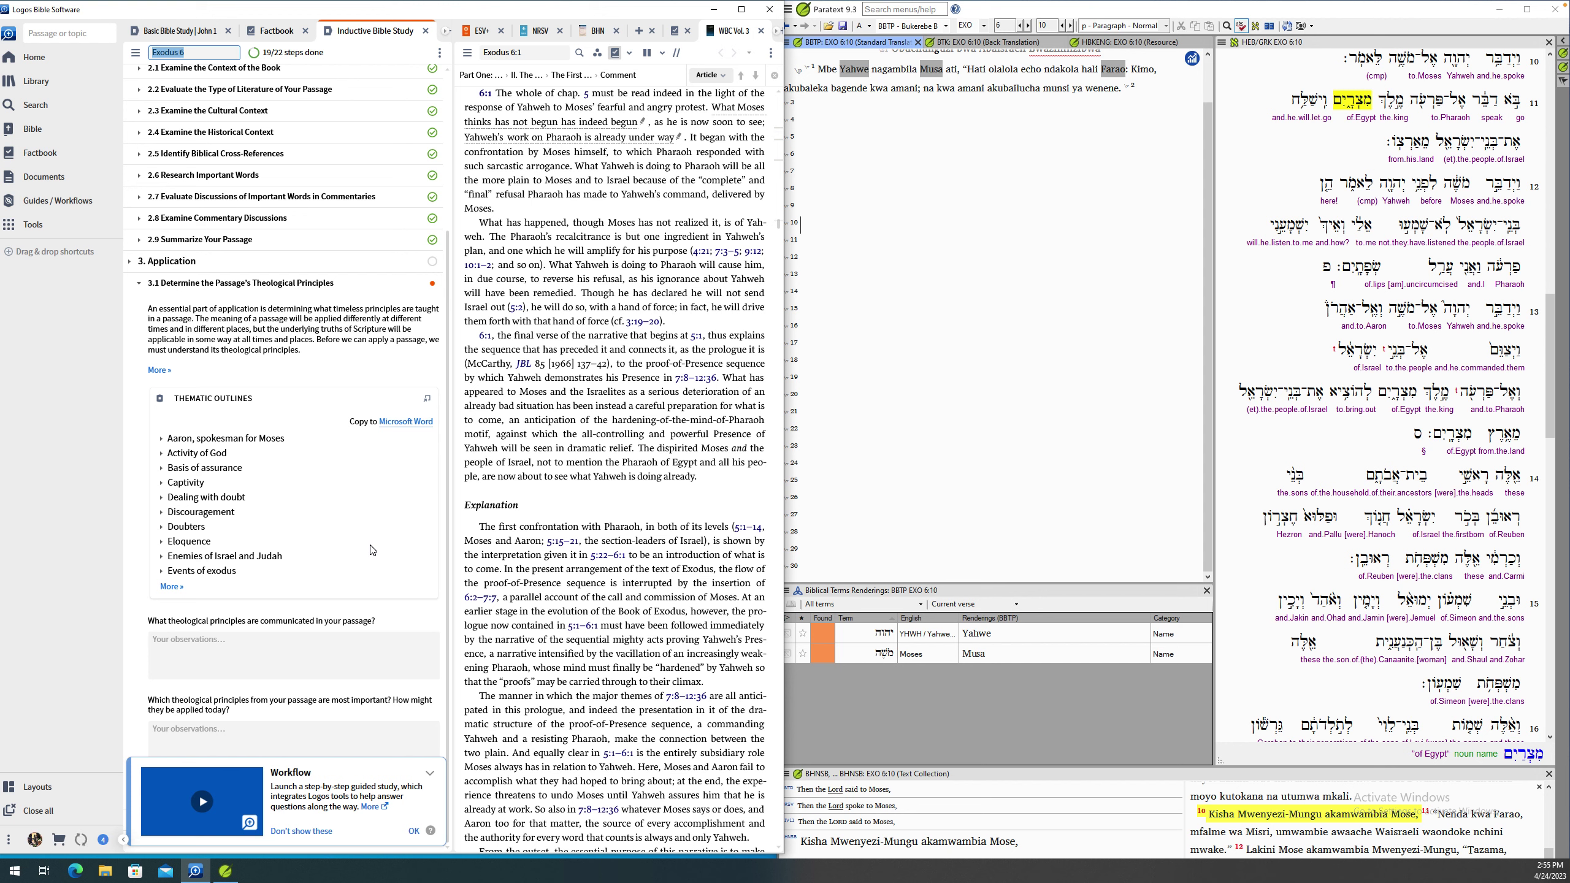
pyautogui.click(430, 774)
pyautogui.click(418, 789)
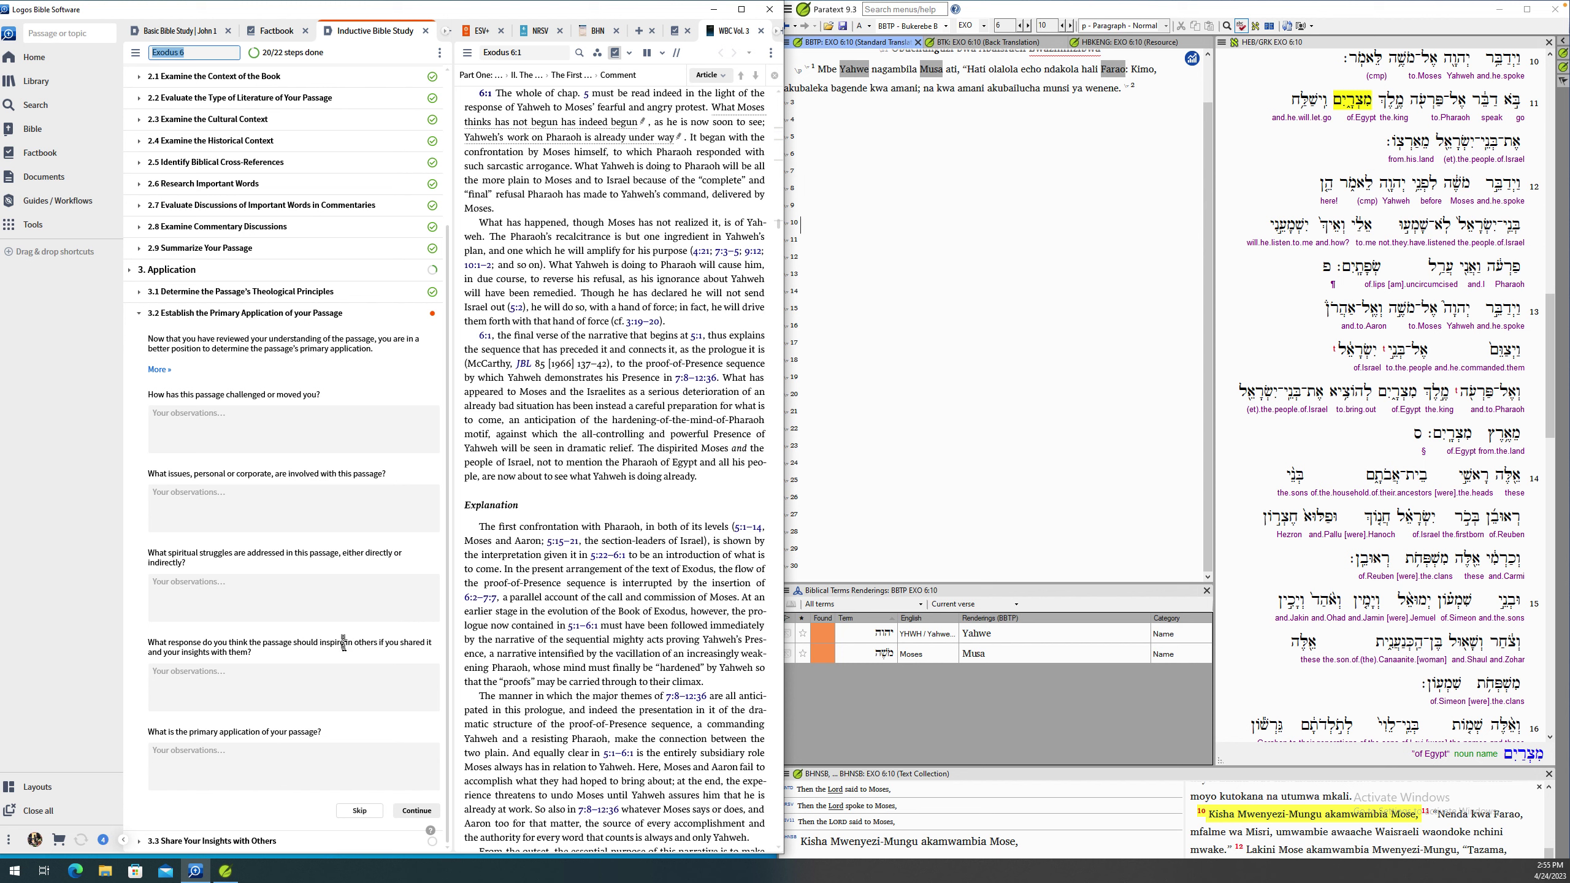
pyautogui.click(409, 812)
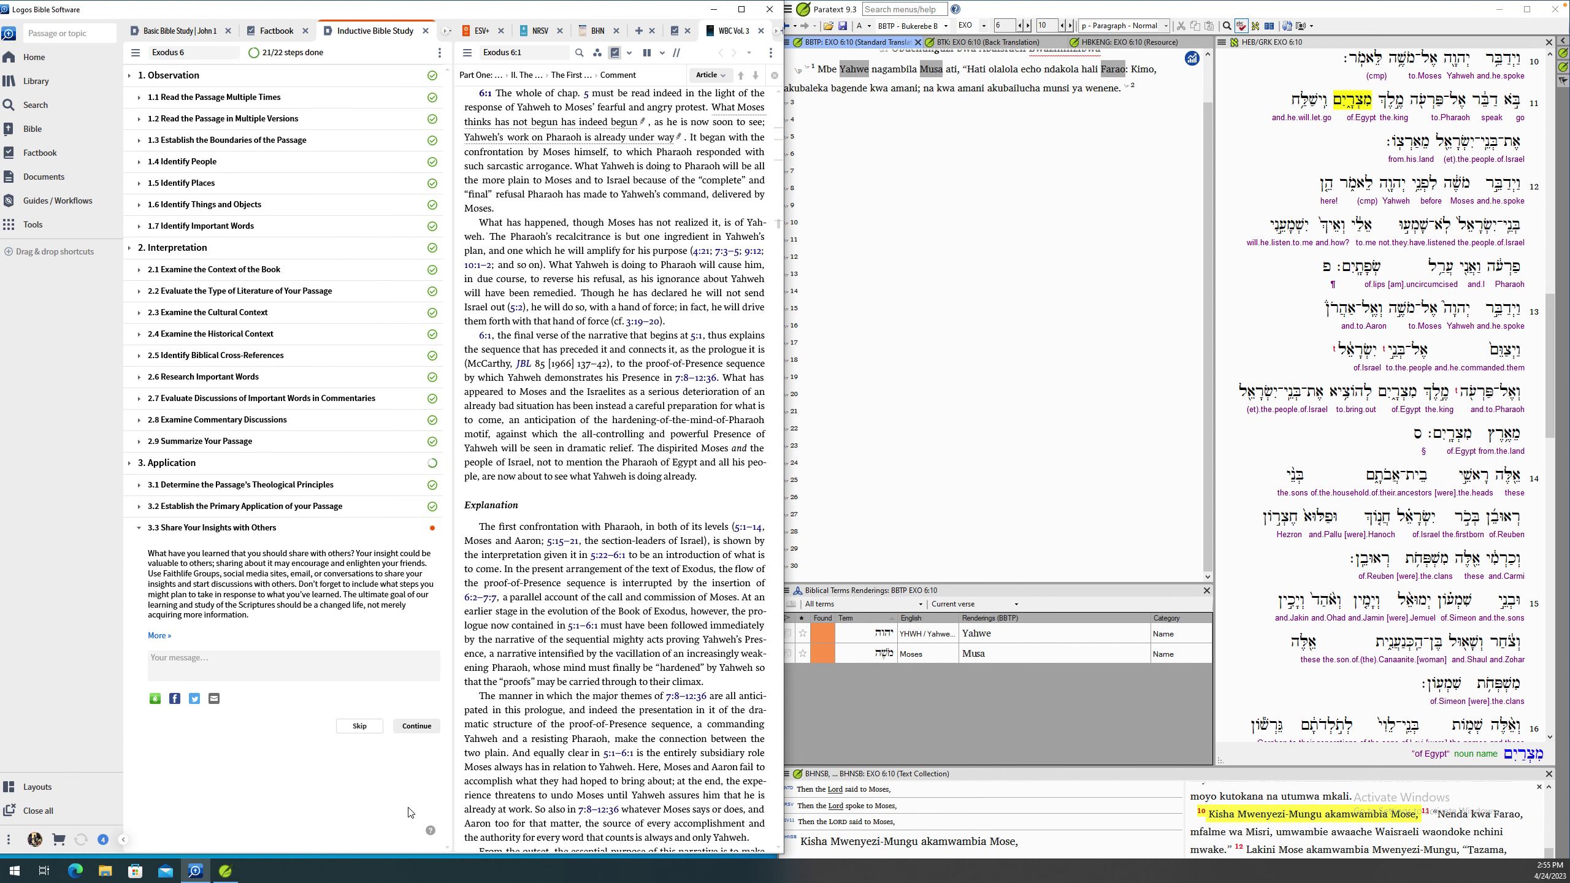
pyautogui.click(416, 726)
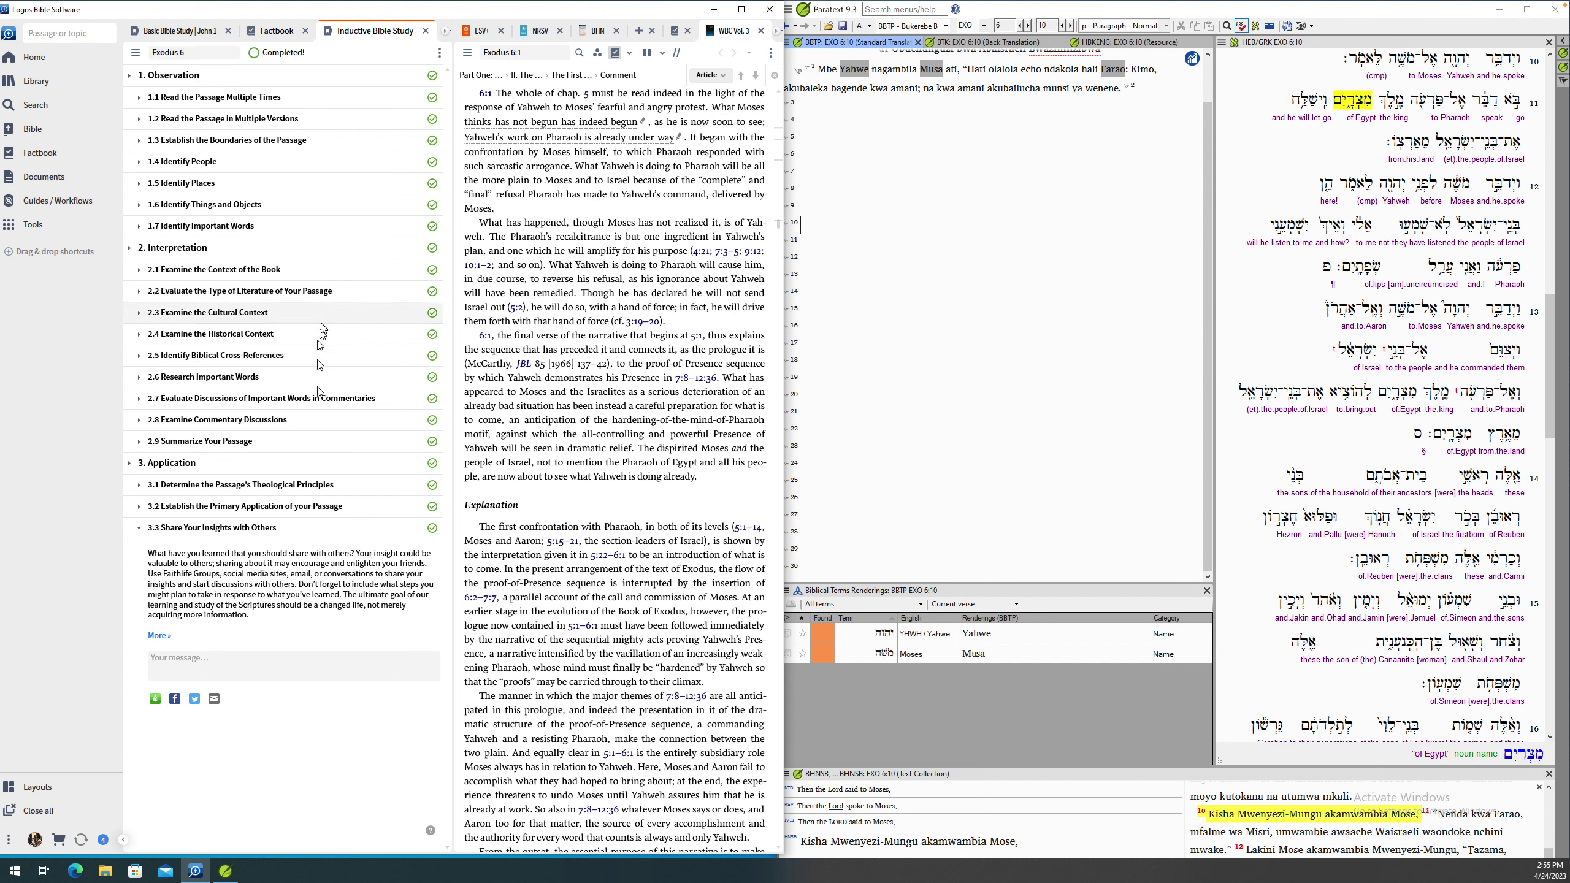